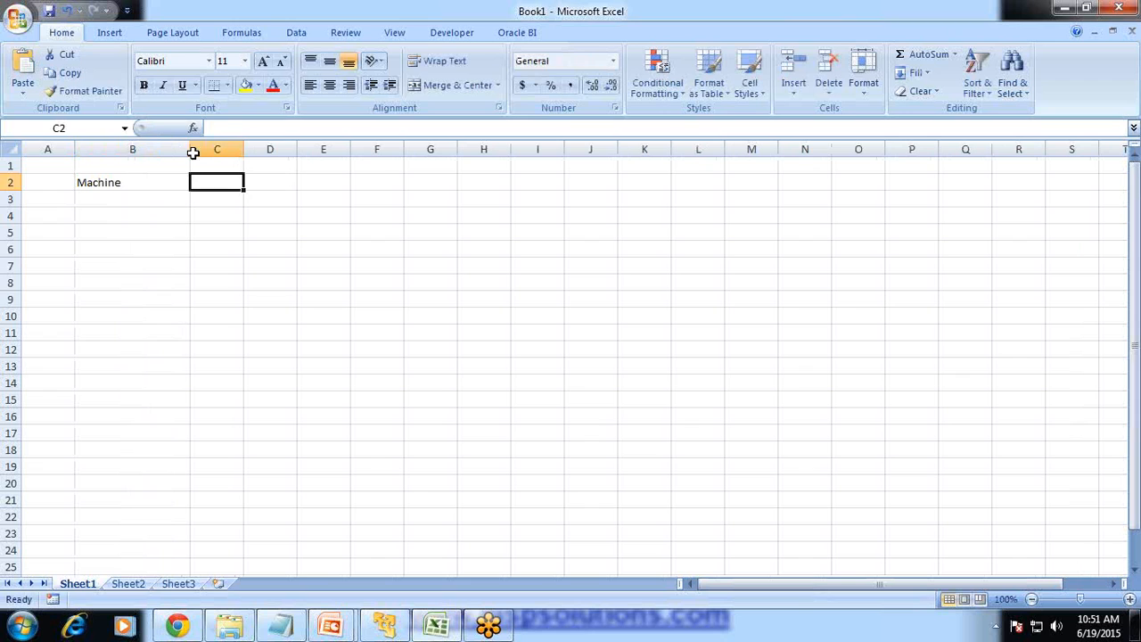
Step: Enter the heading "Initial Cost" in C1 and the machine's cost of 9000 in C2
text(Initial Cost)
key(Return)
text(3000)
key(Return)
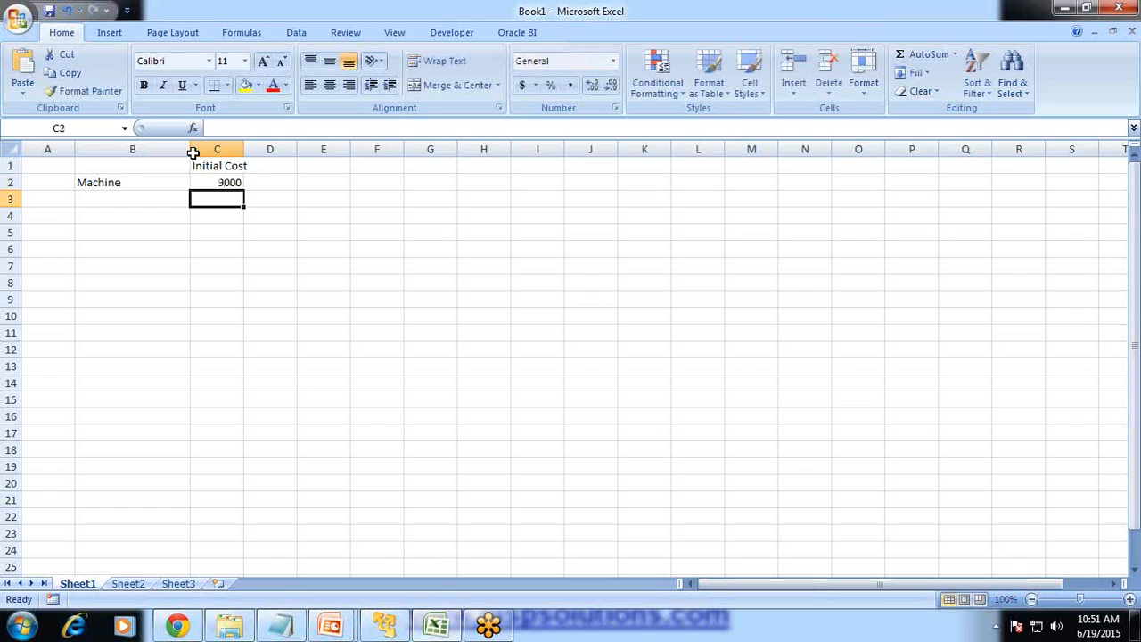
Step: Add the label "Salvage" in B3 with the value 750 in C3
key(Left)
key(Up)
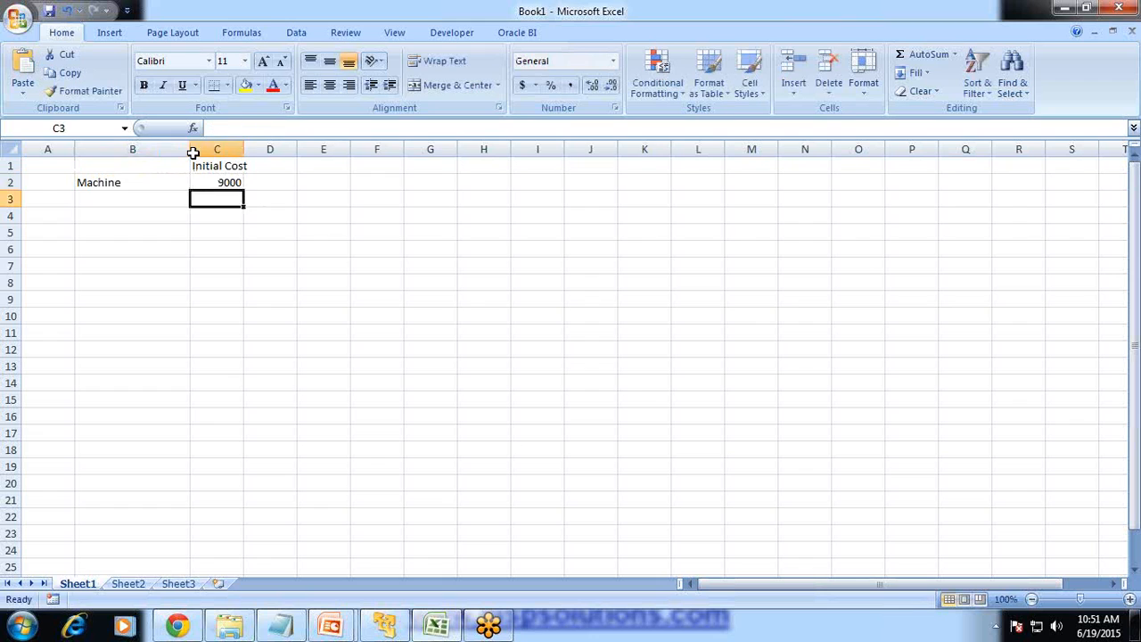
key(Left)
text(Salvage)
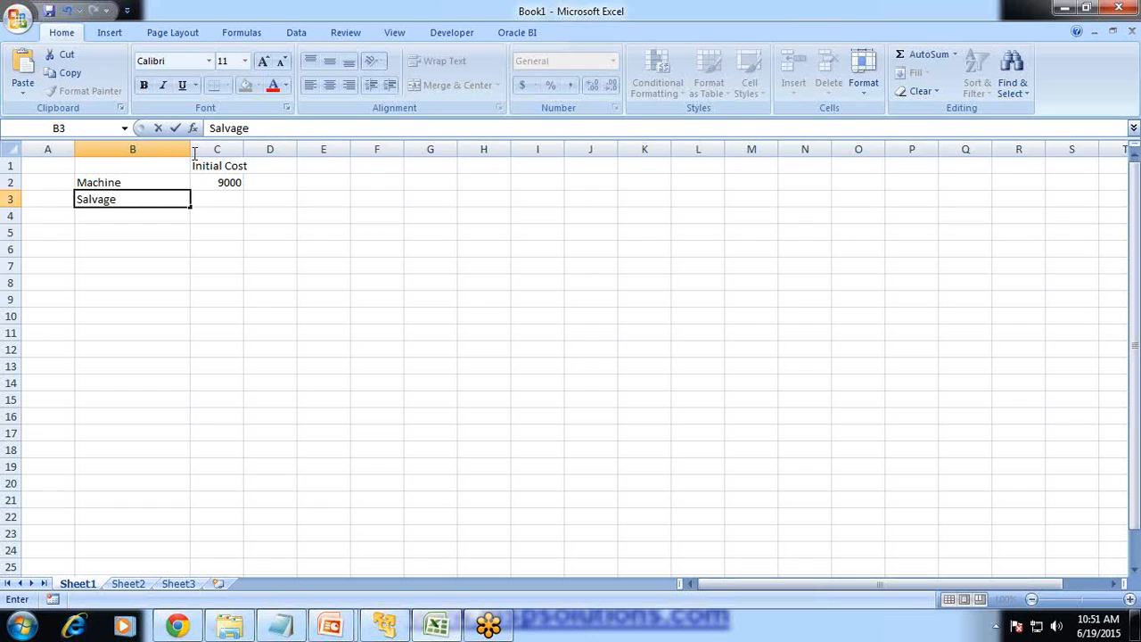
key(Return)
key(Up)
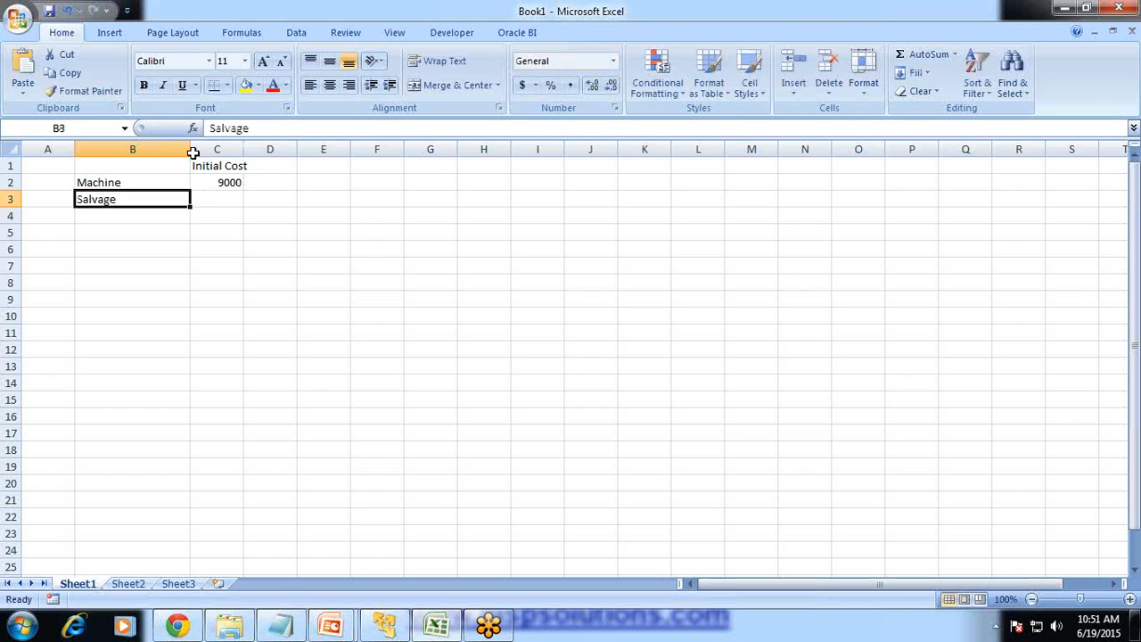
key(Right)
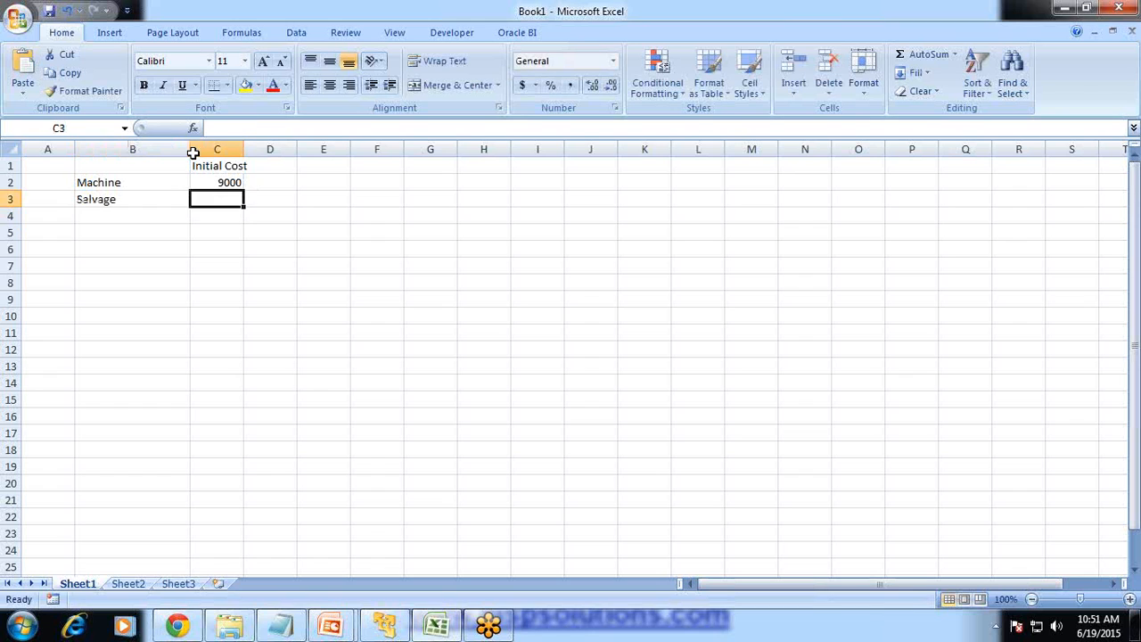
text(750)
key(Return)
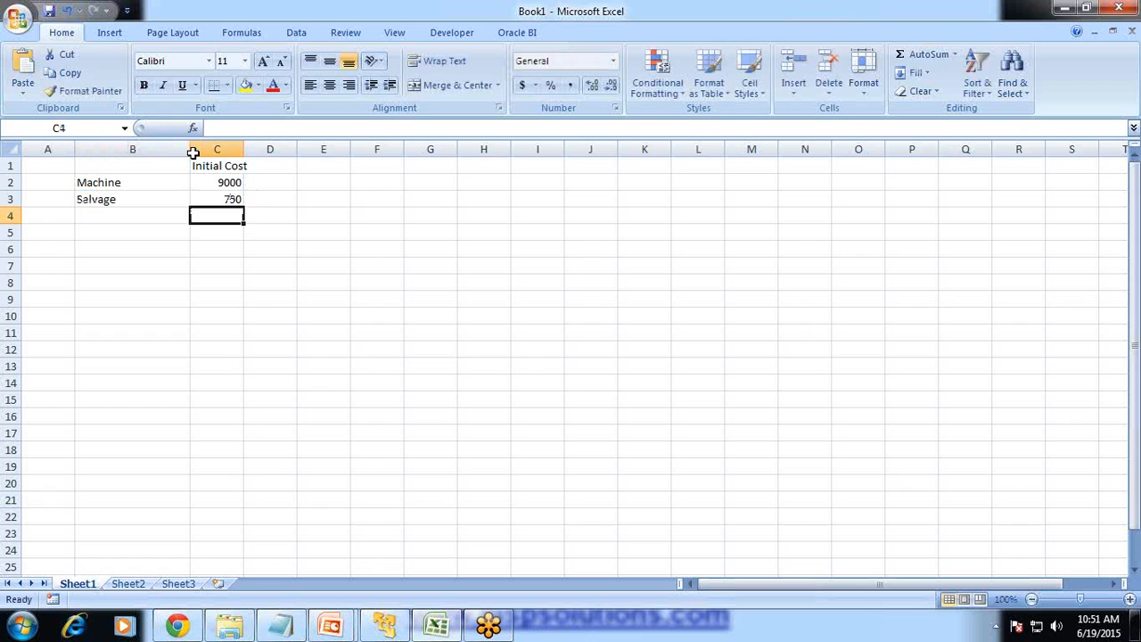
Step: Add the label "Life" in B4 with the value 5 in C4
key(Left)
text(Liv)
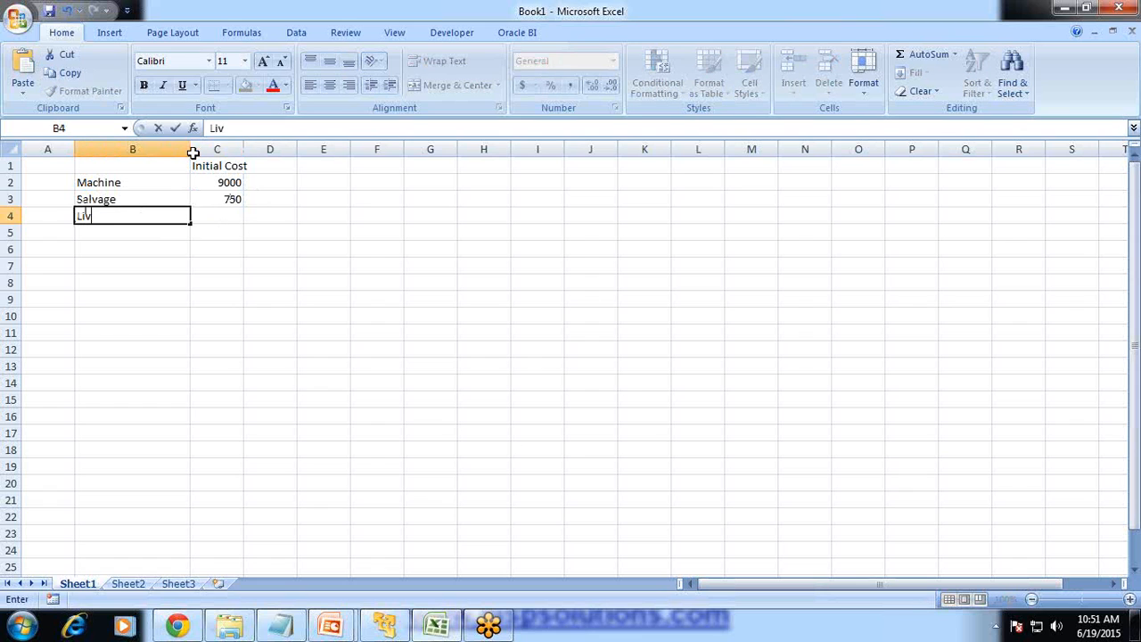
text(fe)
key(Return)
key(Up)
key(Right)
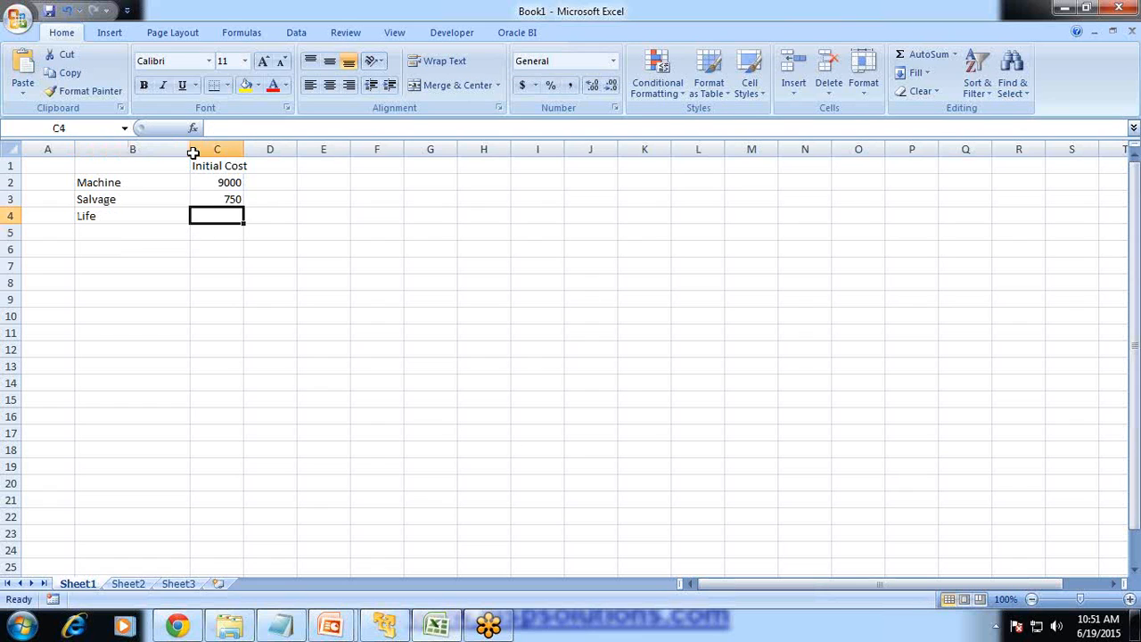
text(5)
key(Return)
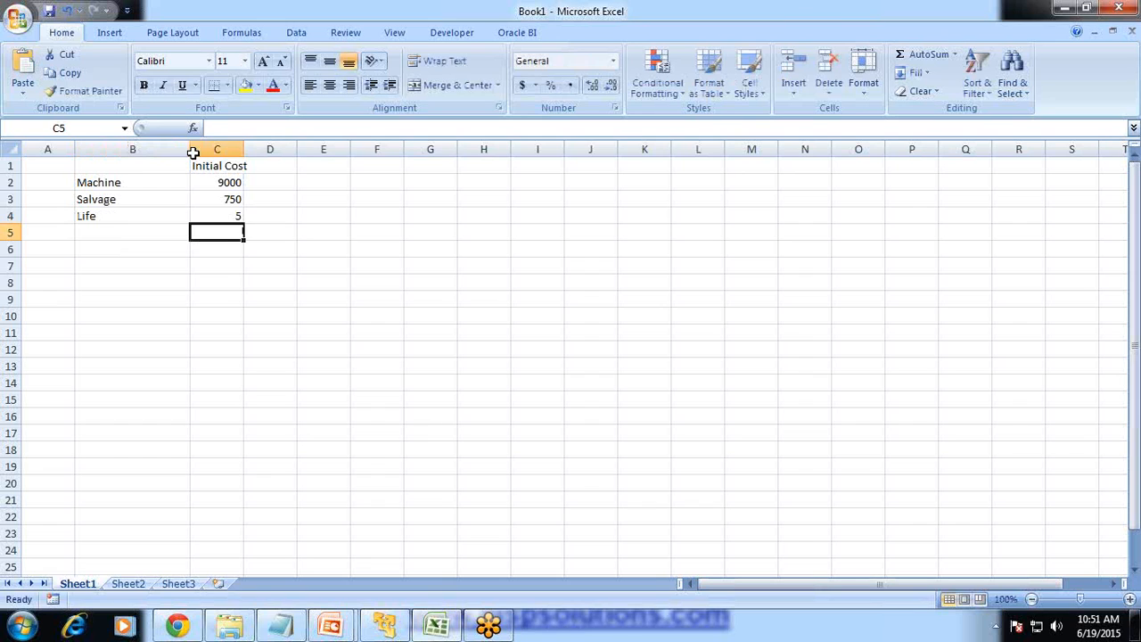
Step: Calculate the straight-line depreciation in B6 with =SLN(C2,C3,C4), using the machine's cost, salvage value and life
key(Down)
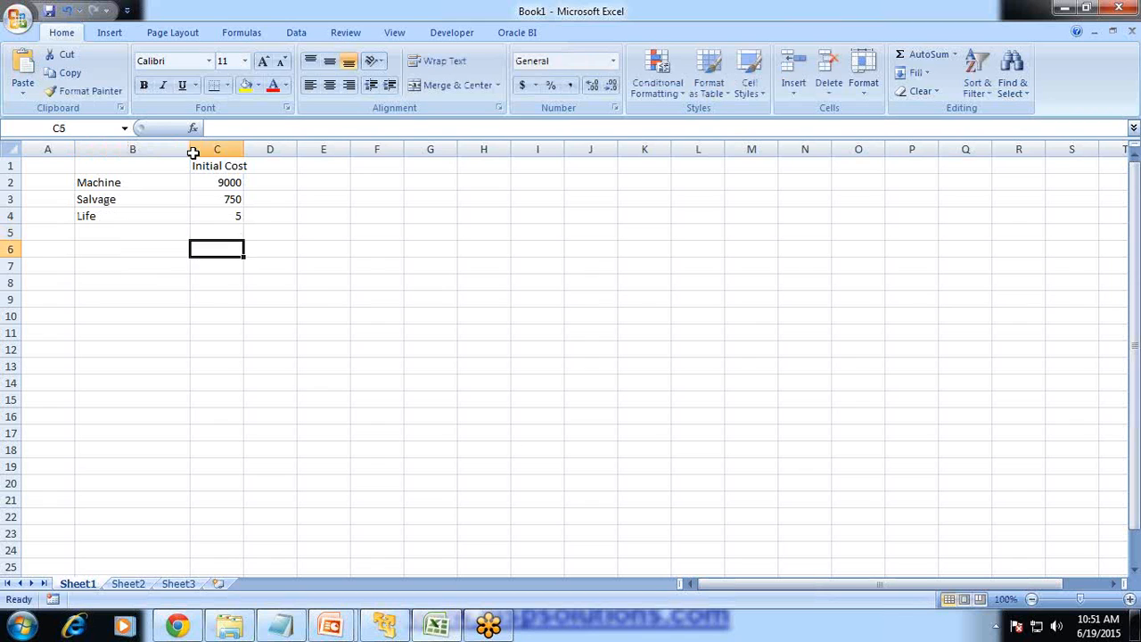
key(Left)
text(=@SLN)
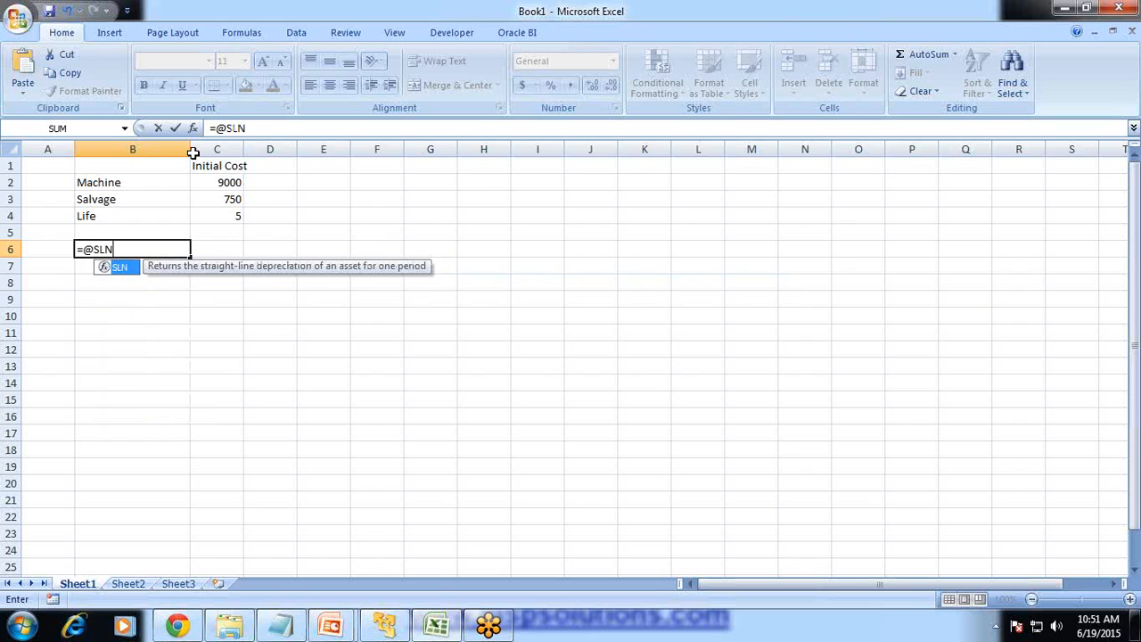
text(()
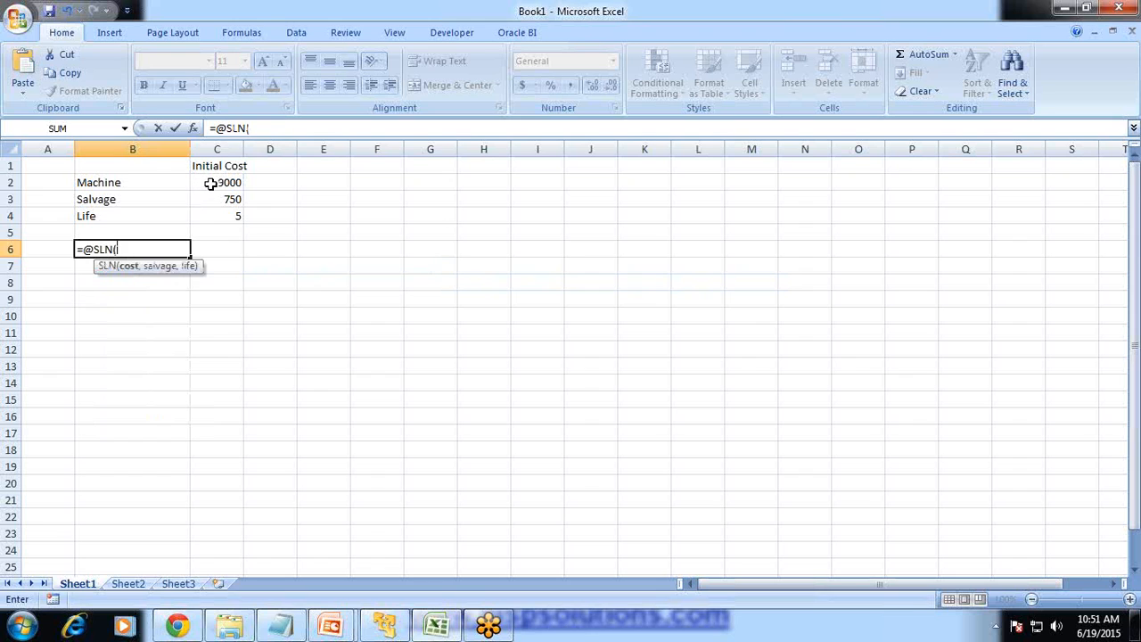
click(212, 183)
text(,)
click(206, 200)
text(,)
click(221, 215)
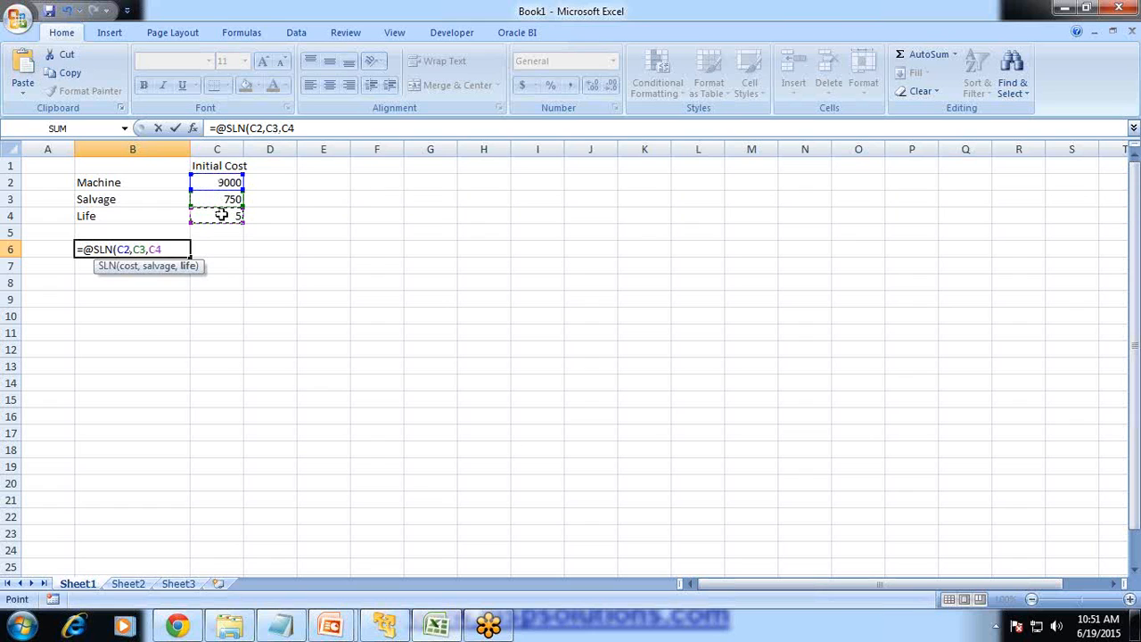
text())
key(Return)
key(Up)
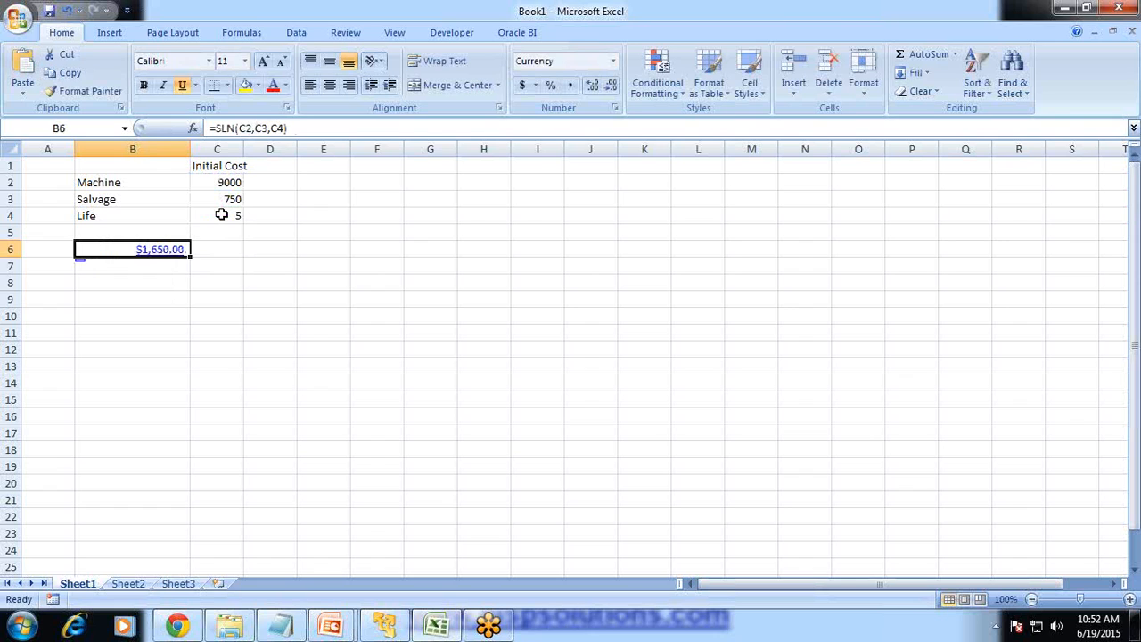
Step: Enter the manual depreciation formula =(C2-C3)/5 in C6
key(Down)
key(Right)
key(Up)
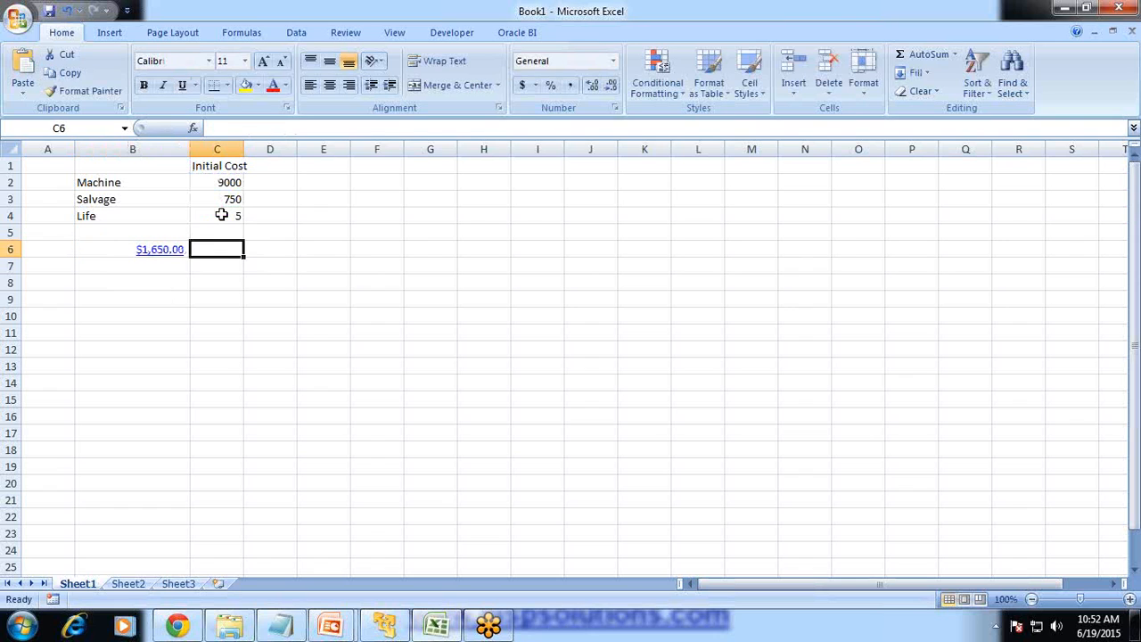
text(=()
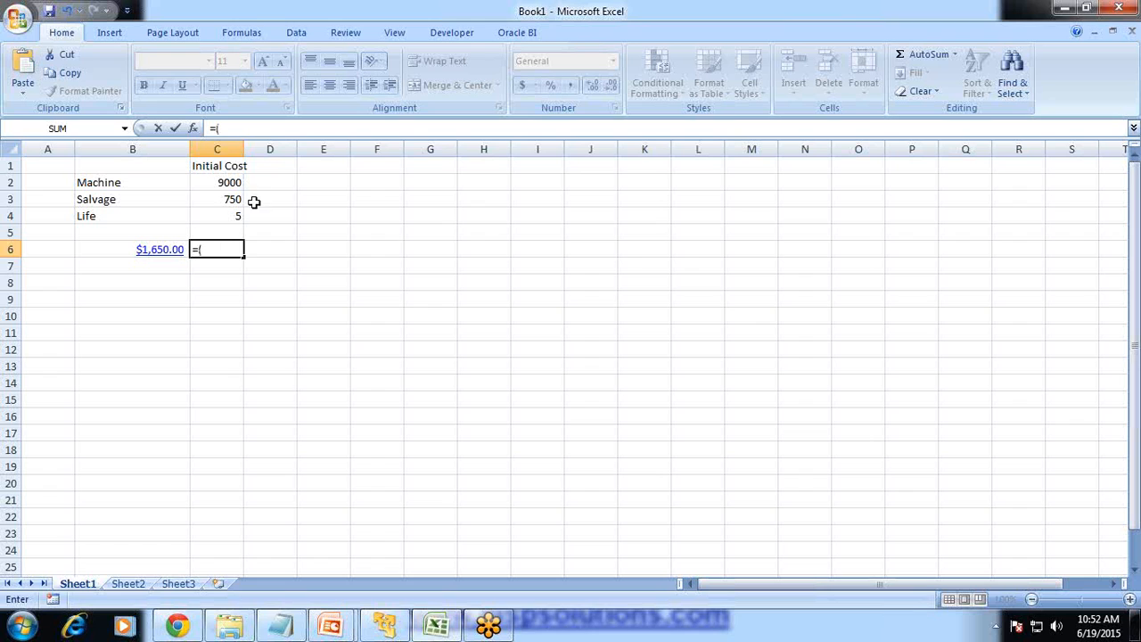
click(215, 183)
text(-)
click(199, 199)
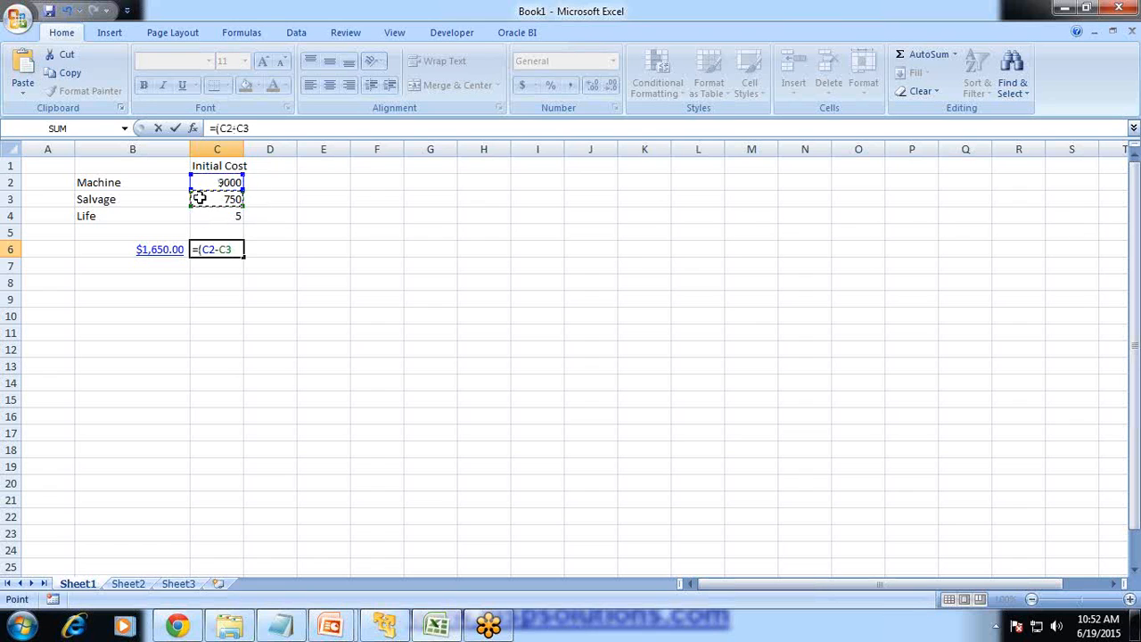
text()/5)
key(Return)
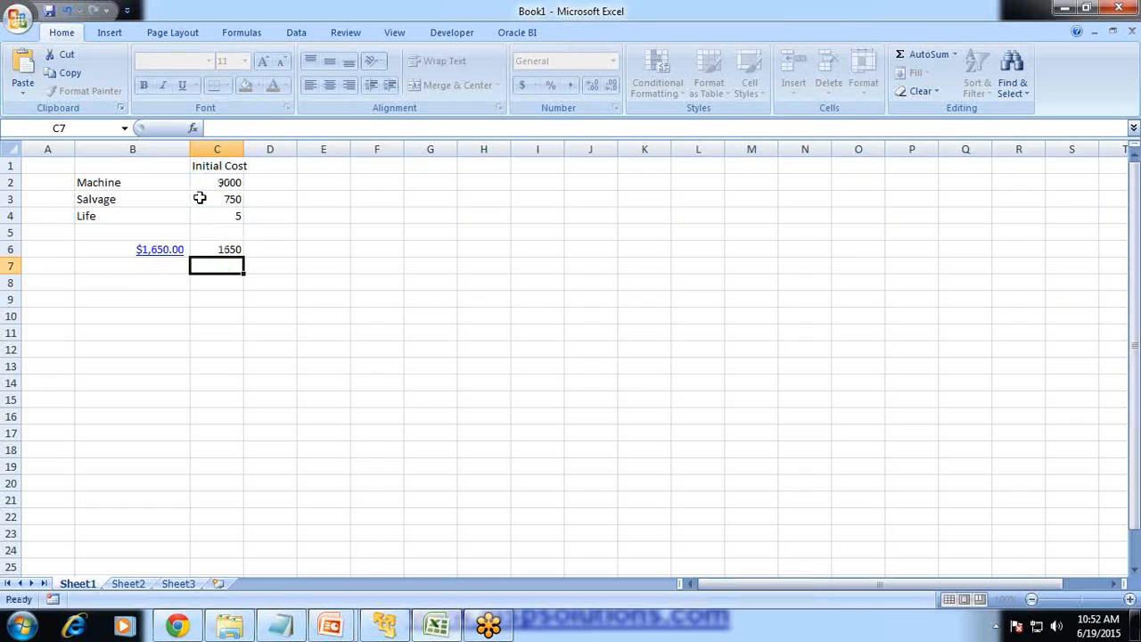
key(Up)
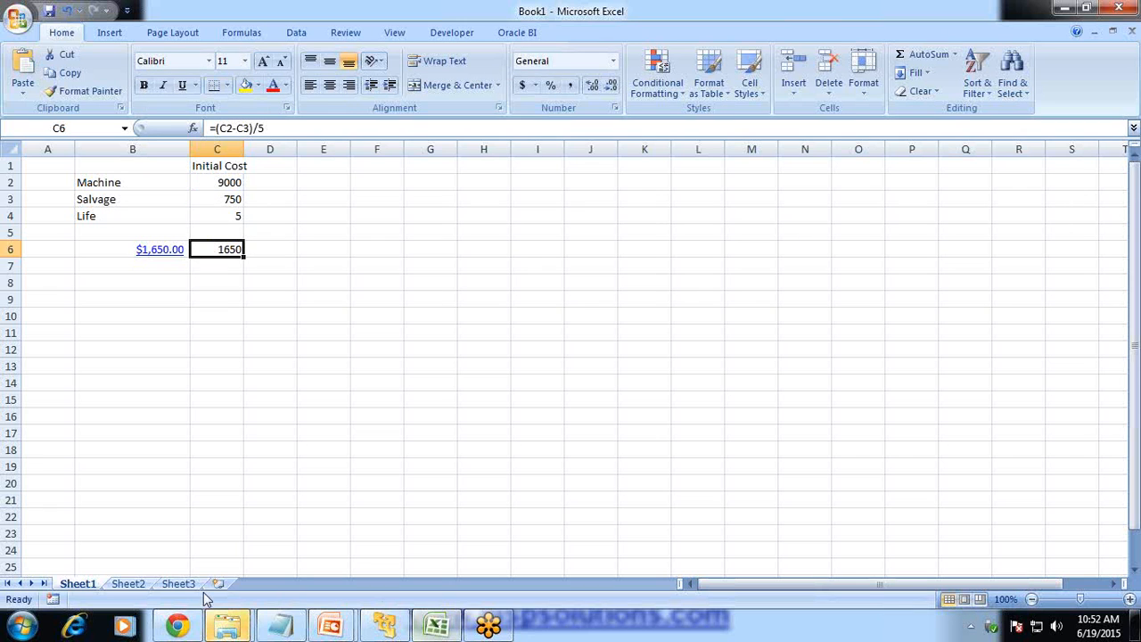
mouse_move(233, 624)
click(328, 540)
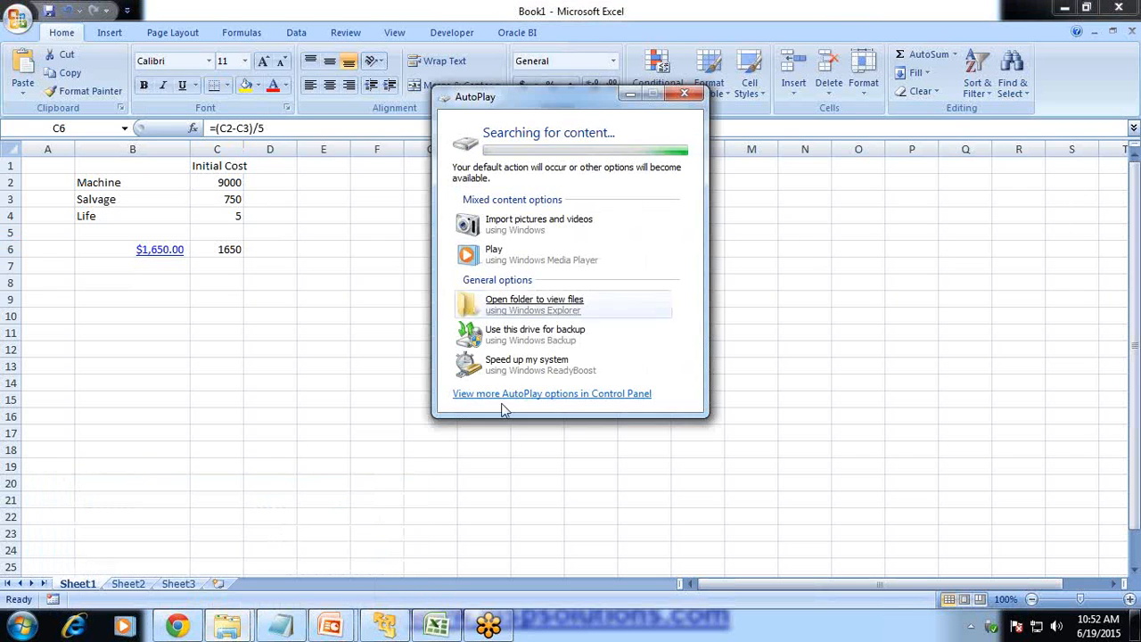
click(684, 94)
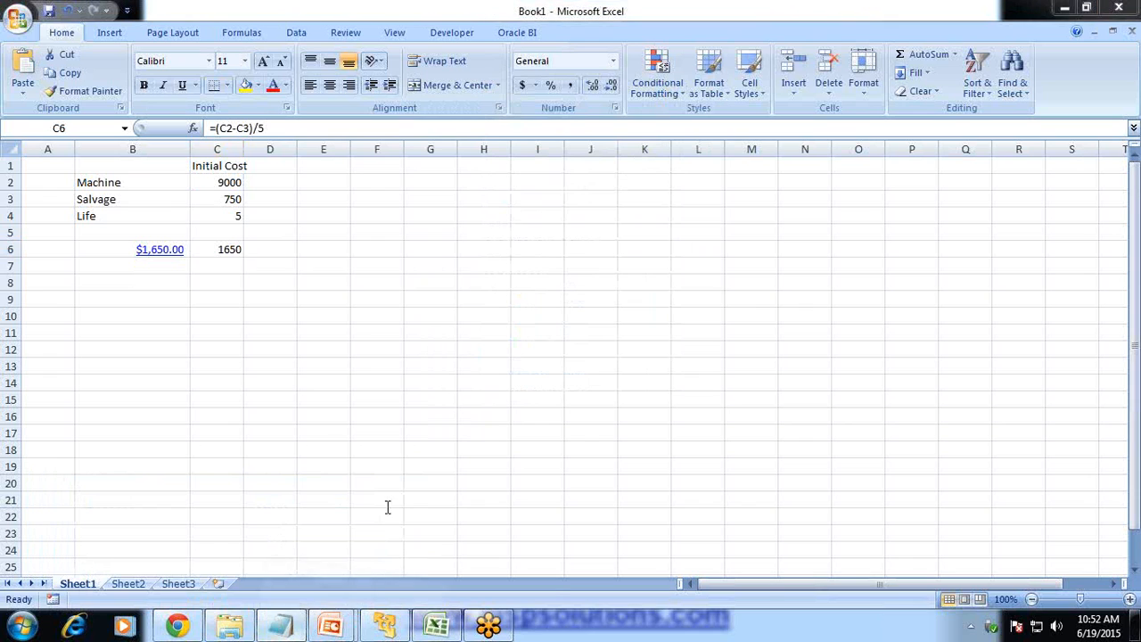
Step: Switch to the blank Notepad document and view its font settings
key(alt+Tab)
scroll(483, 355, down, 5)
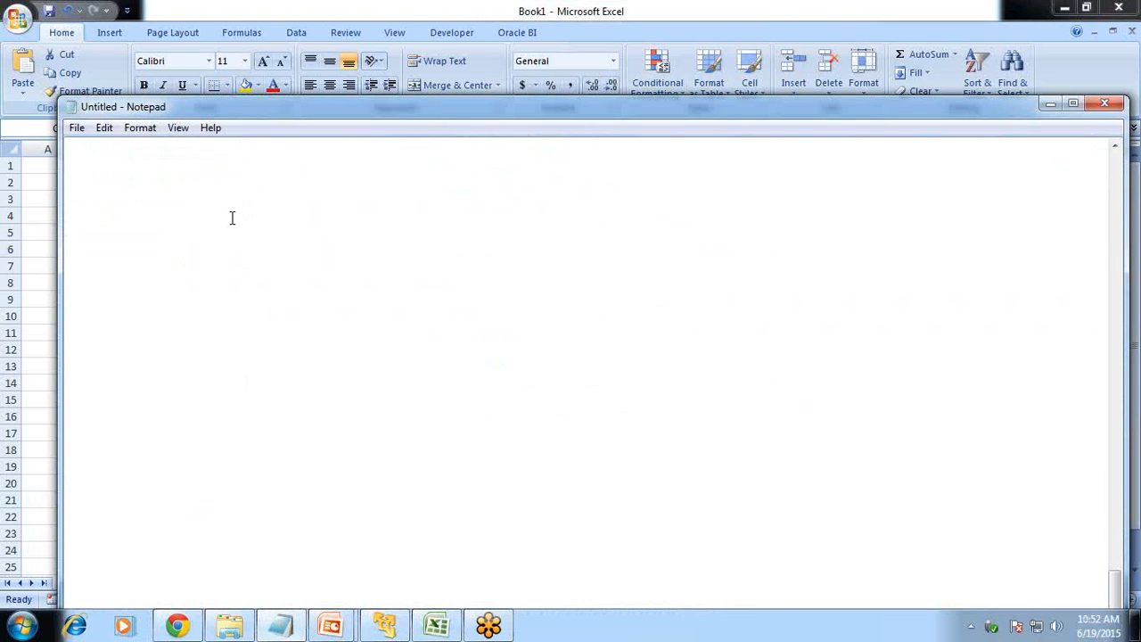
click(140, 127)
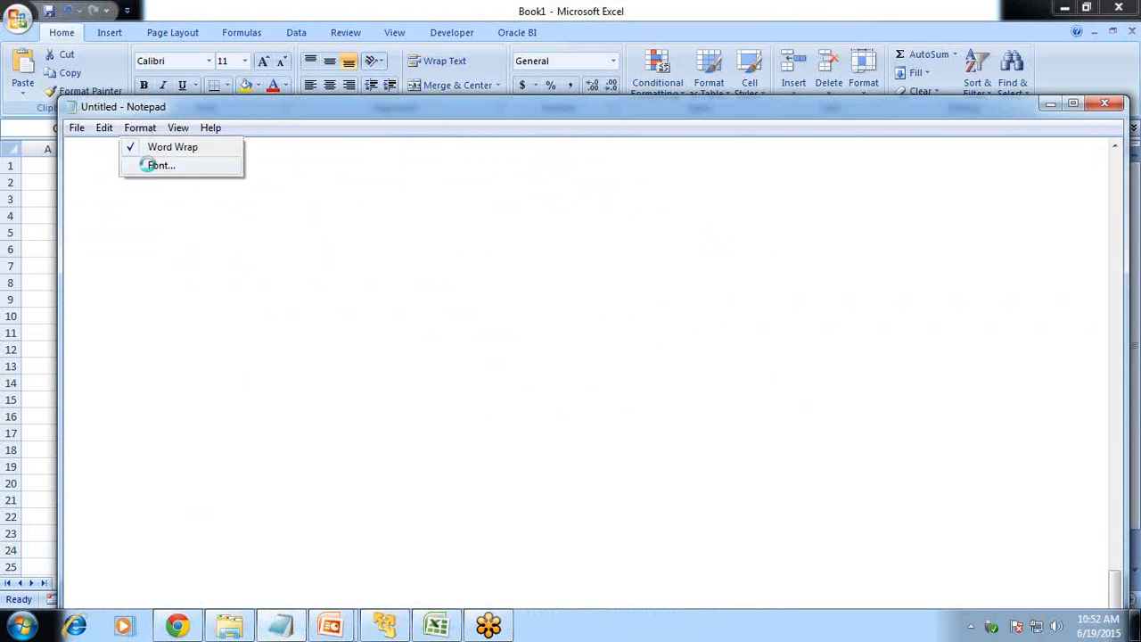
click(328, 207)
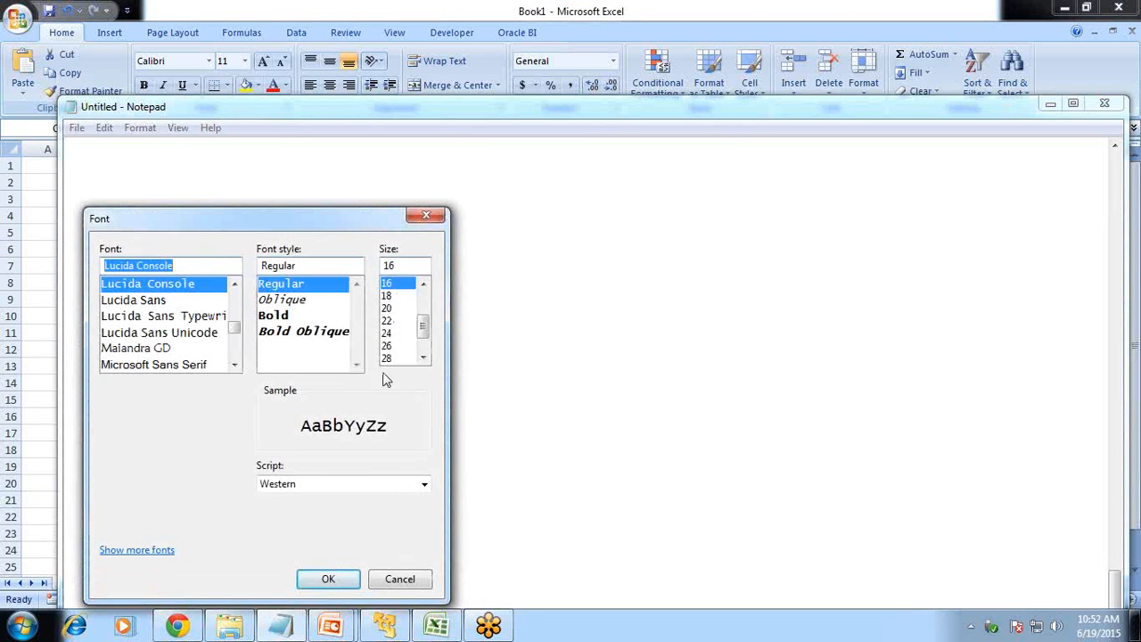
click(390, 581)
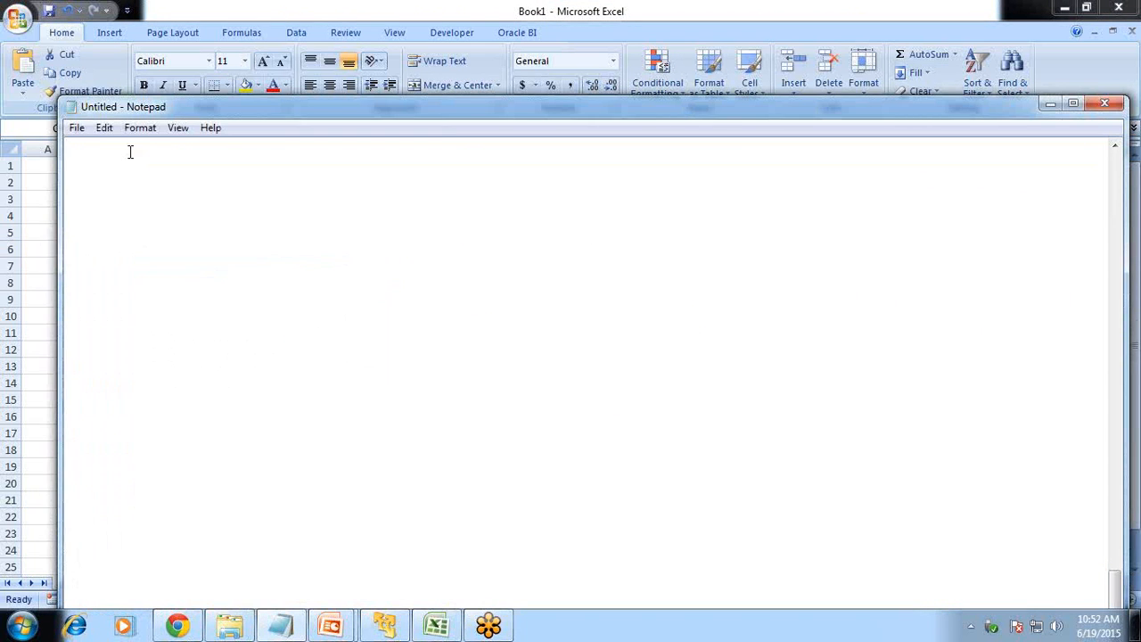
Step: Write the note lines "i) Calculation Prototype" and "ii) Excel sheet with Sample Data and Essbase output (Reconsilation sheet)"
text(i) Calculation Prototype)
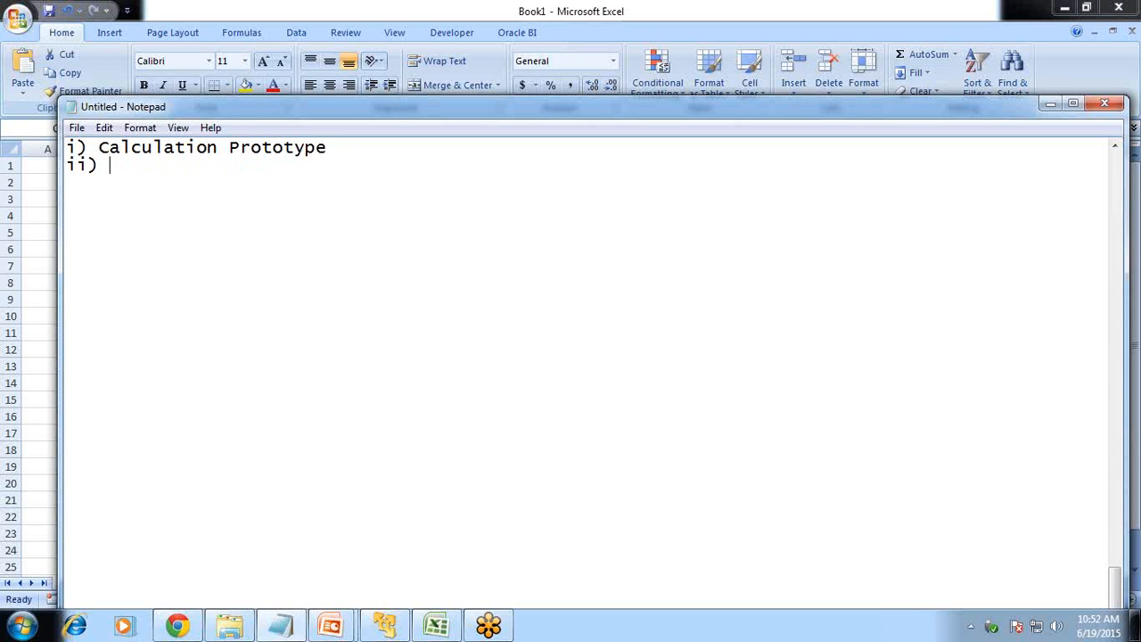
text(Excel sheet with)
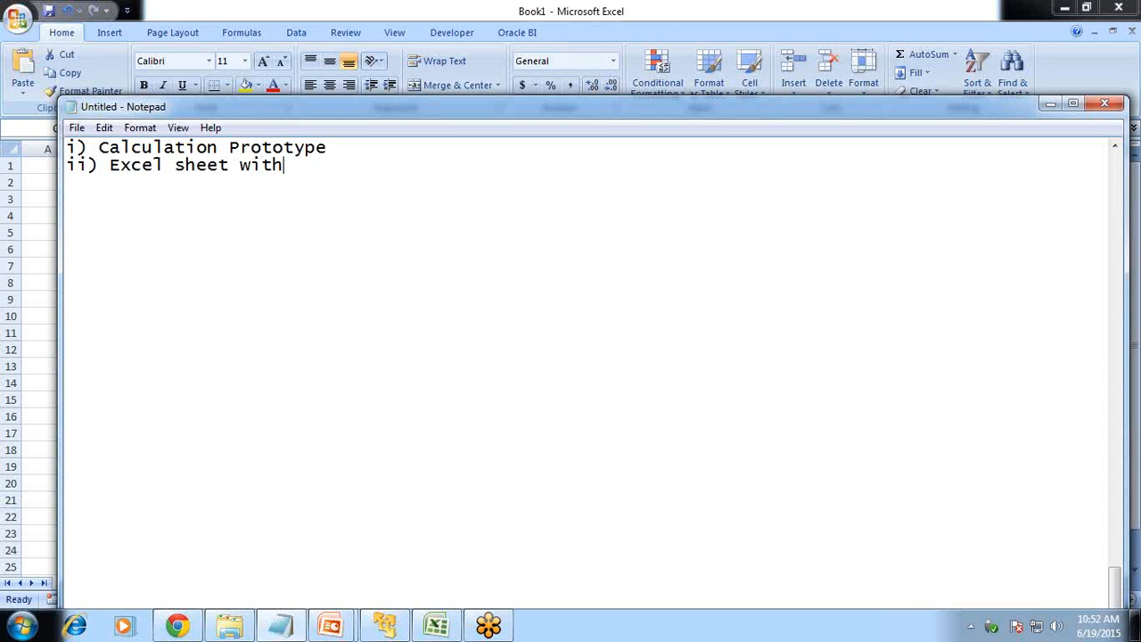
text( Sample Data and Ess)
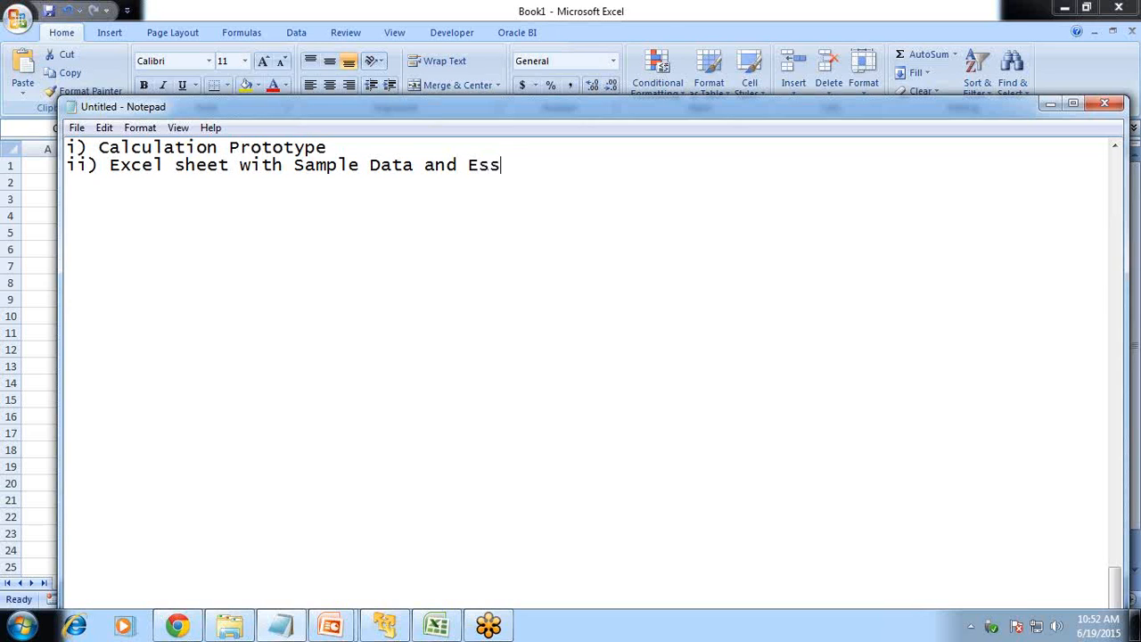
text(base output (Reconsilation sheer)
text())
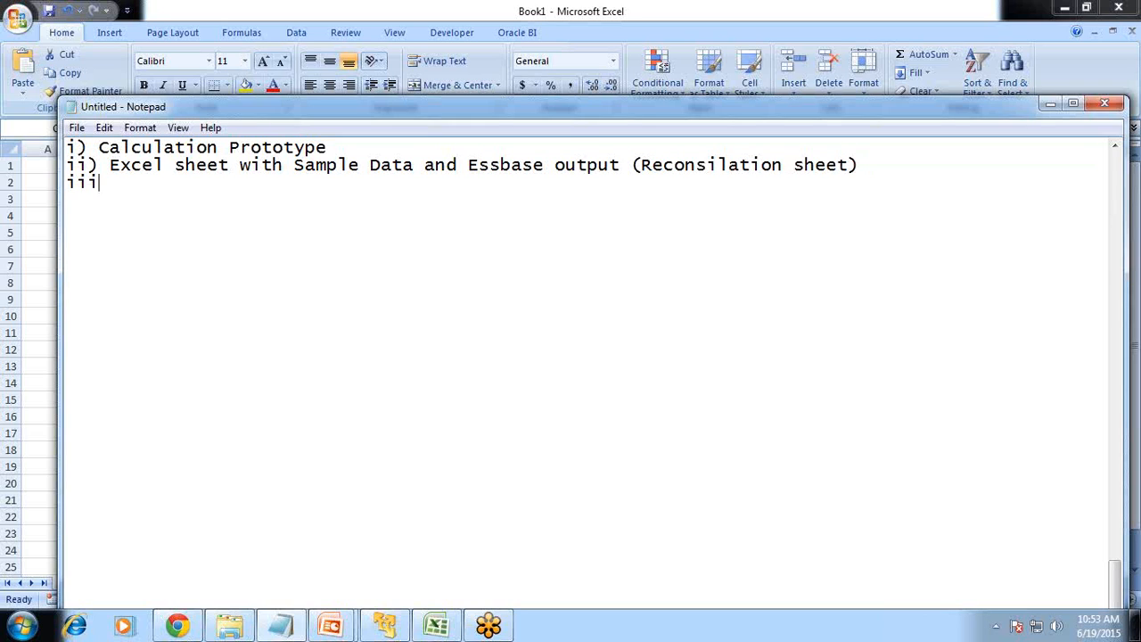
Step: Add the third note line "iii) Execute the calc and test the output"
text(Exc)
key(BackSpace)
text(ecute the )
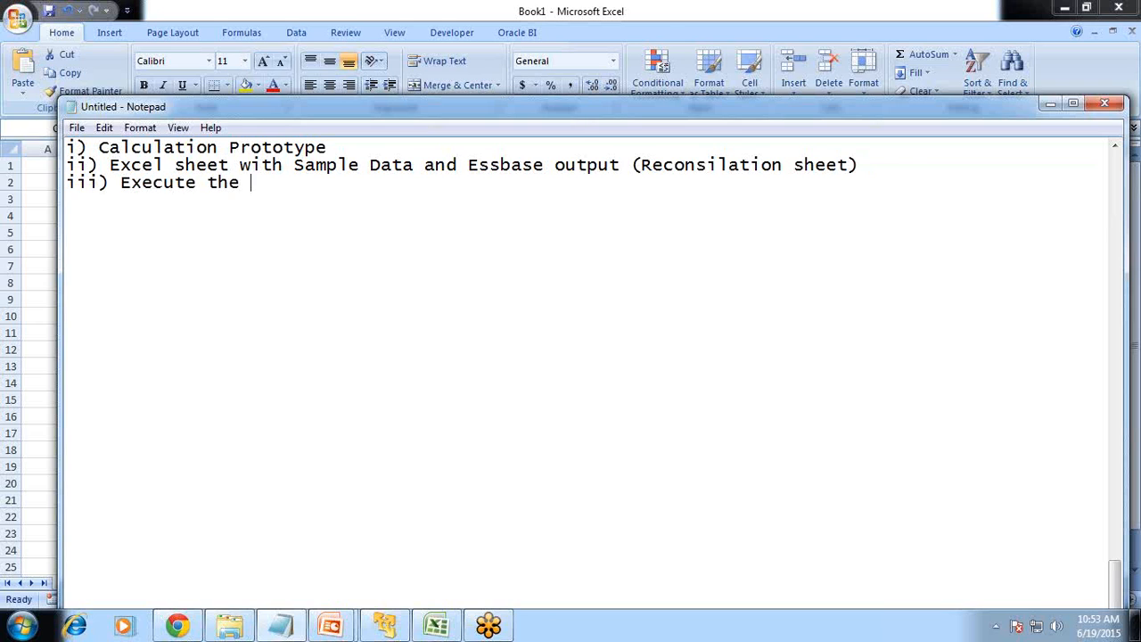
text(calc and t)
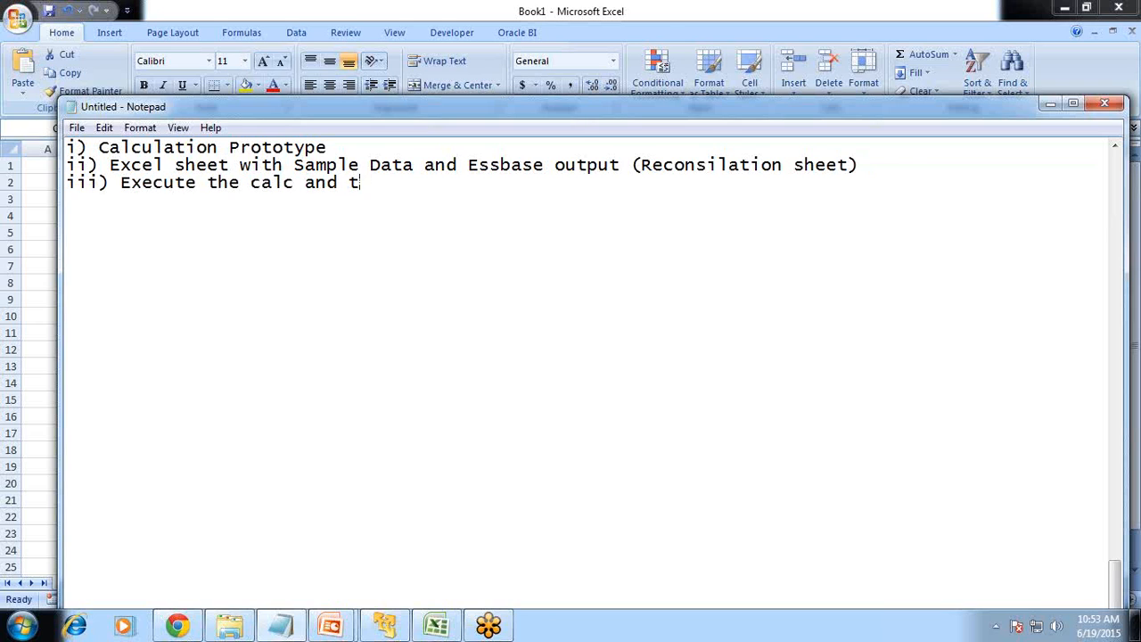
text(est the output)
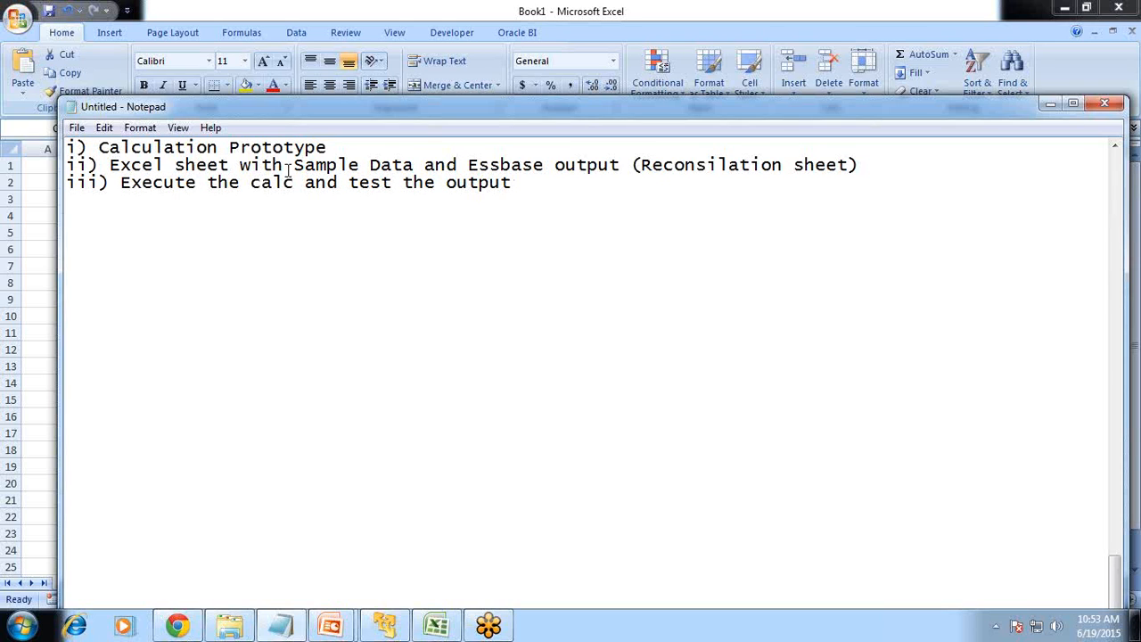
Step: Look at the Essbase Administration Services console, and switch to the PowerPoint slide show on calculating straight-line asset depreciation
click(405, 629)
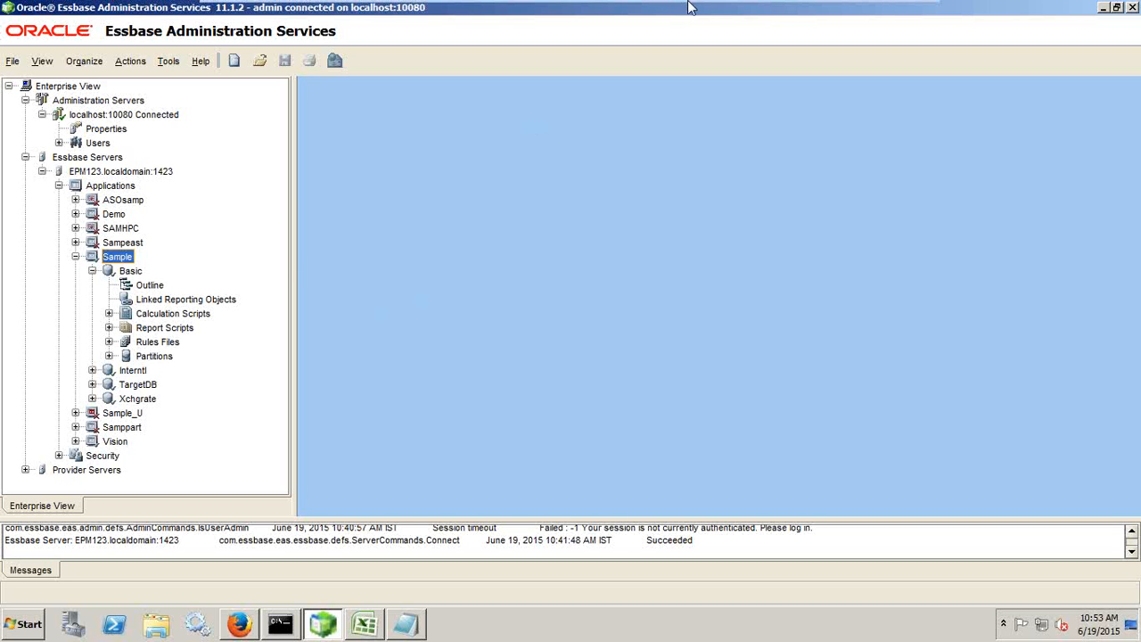
click(869, 8)
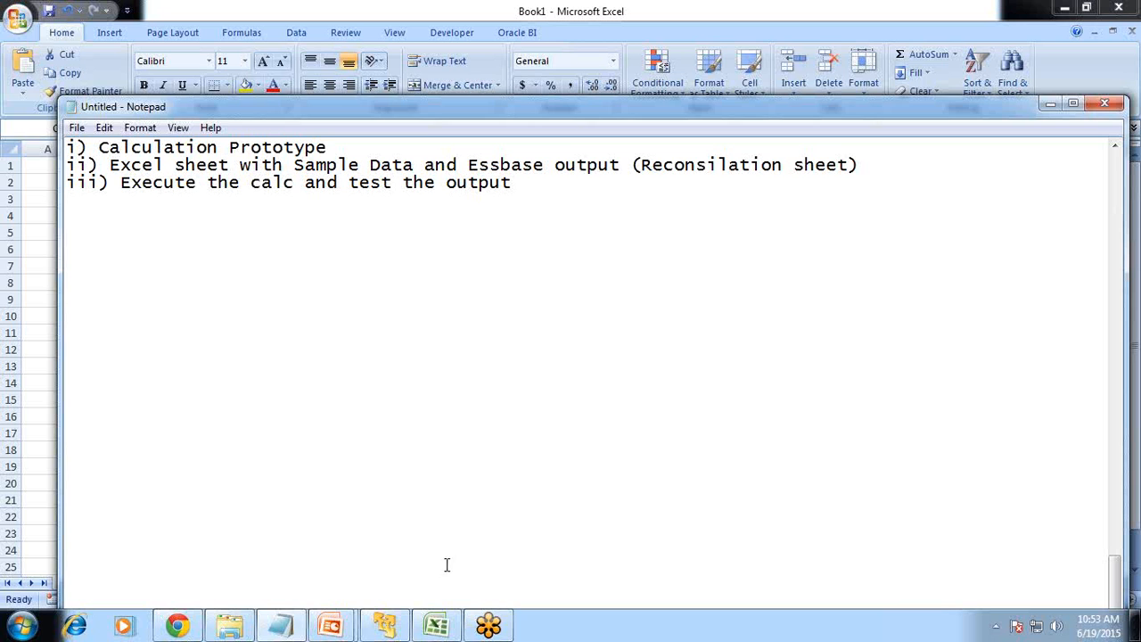
mouse_move(330, 626)
click(392, 531)
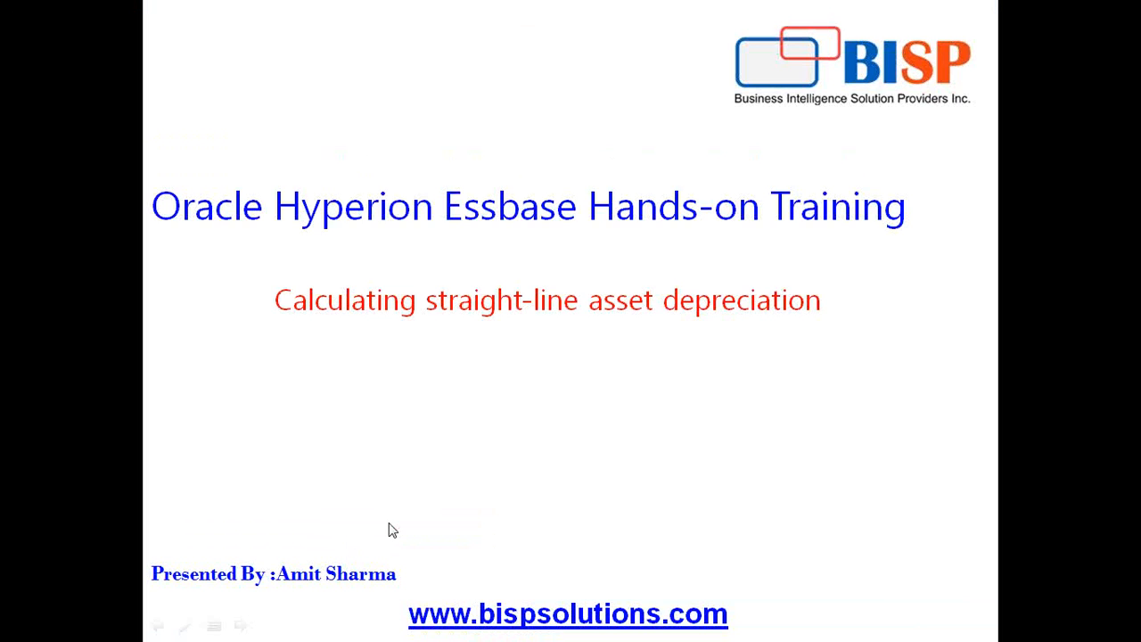
click(393, 529)
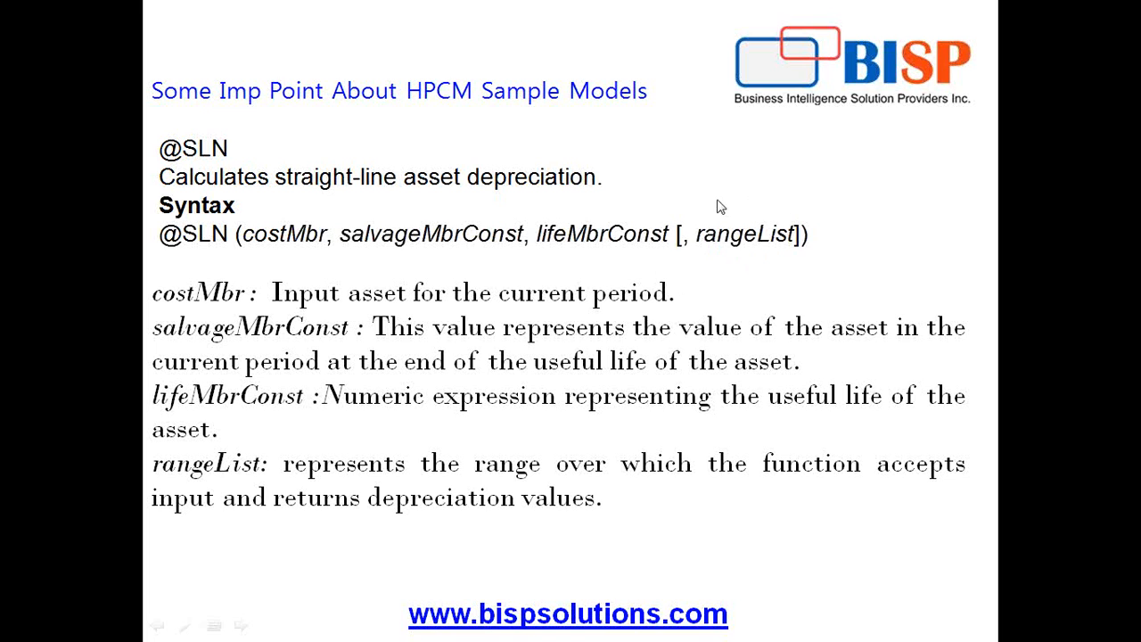
key(super)
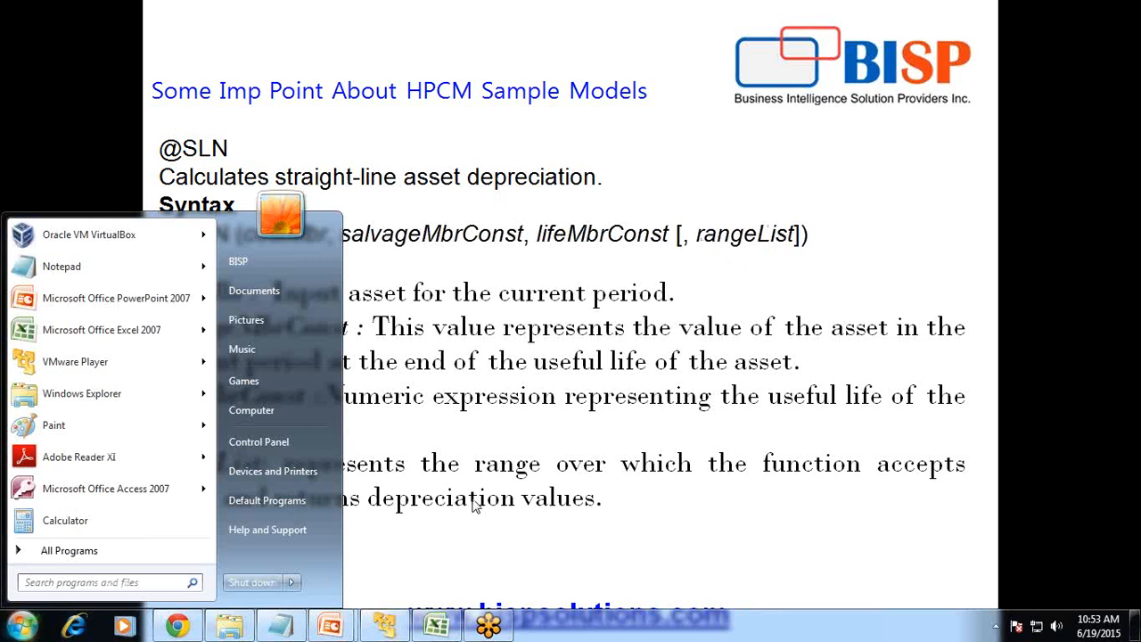
key(super)
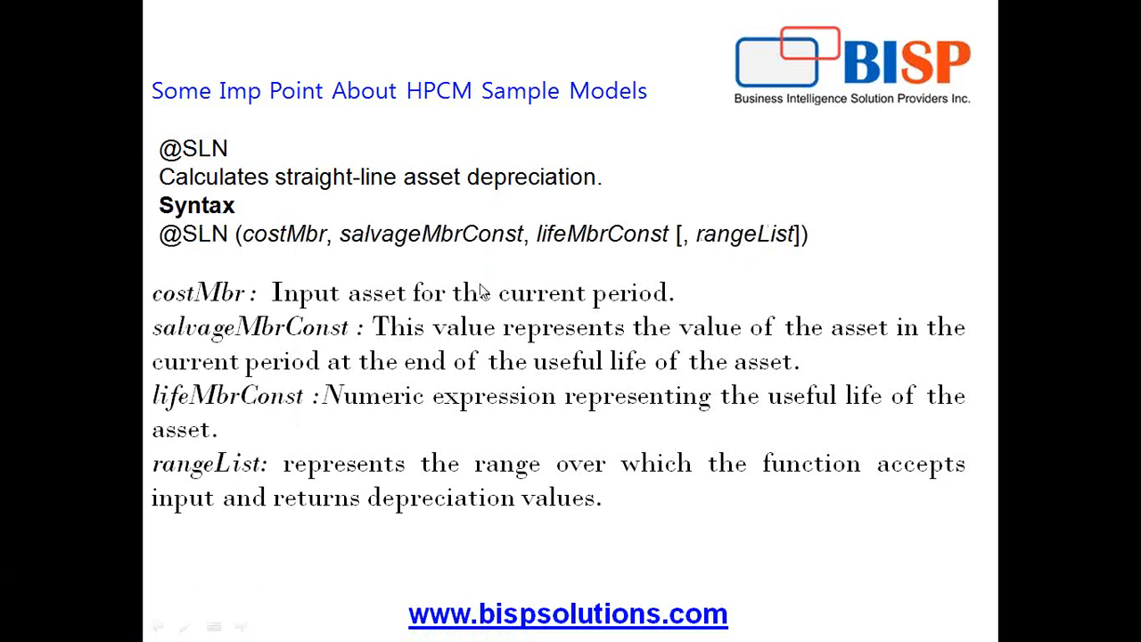
key(super)
click(394, 626)
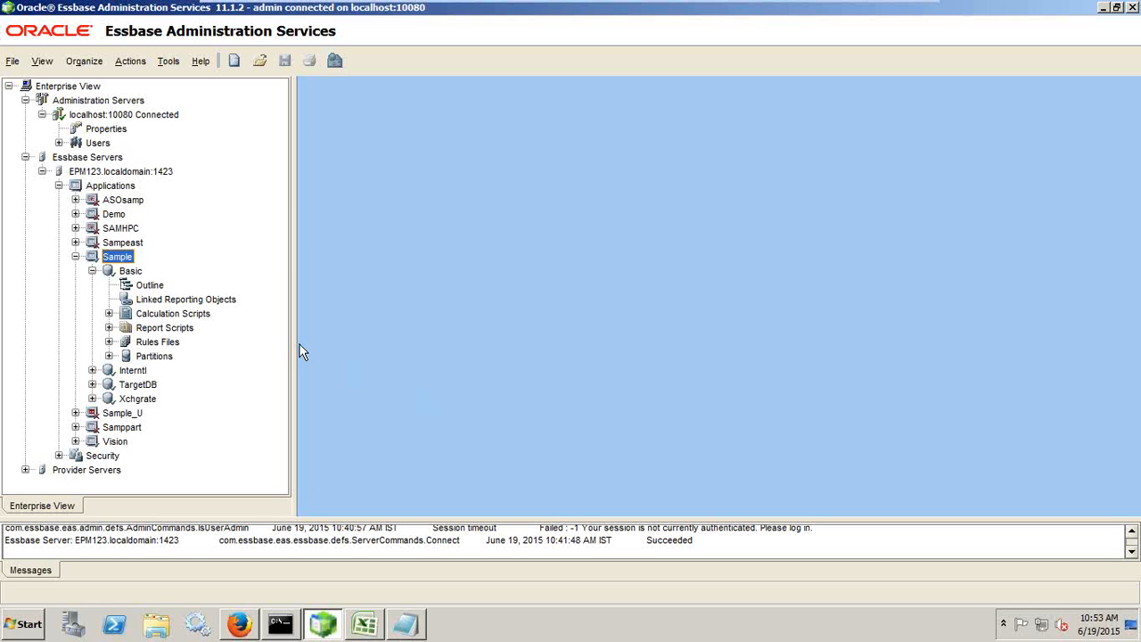
Step: Open the Sample Basic outline in the viewer and examine the Machinary, Salvage, Life and SLN_Dep members under Assets in Measures
double_click(166, 287)
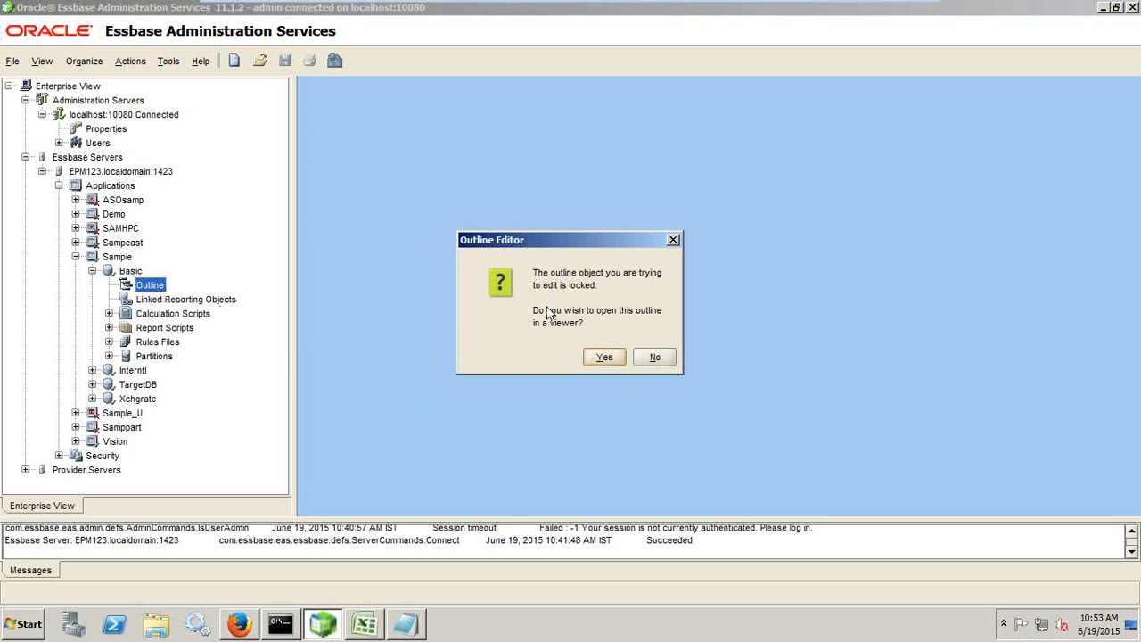
click(602, 357)
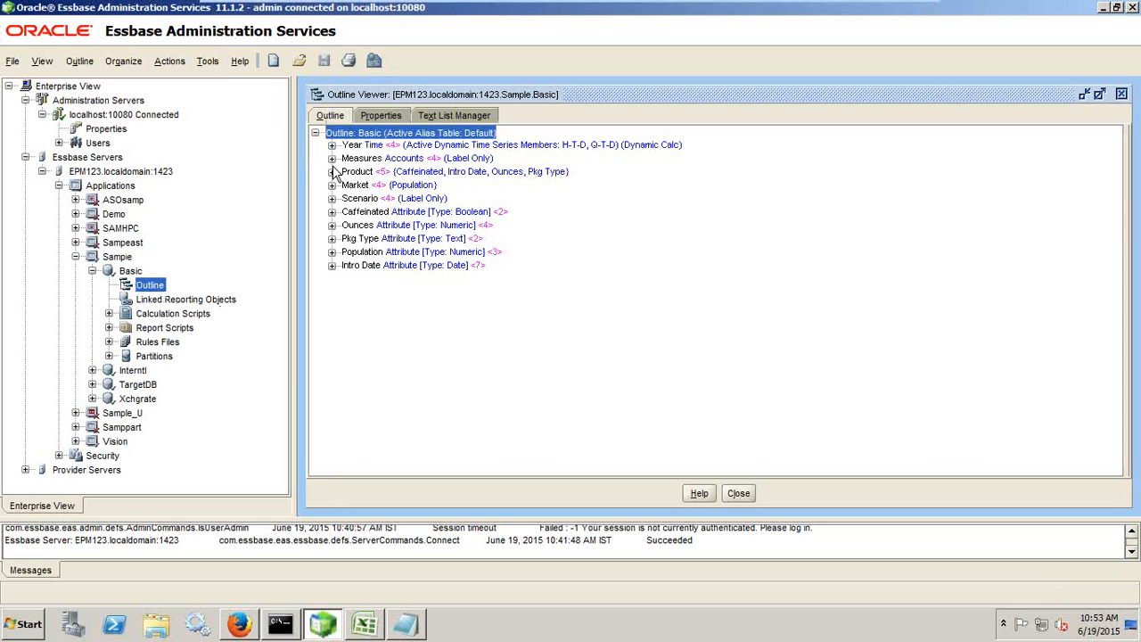
click(332, 157)
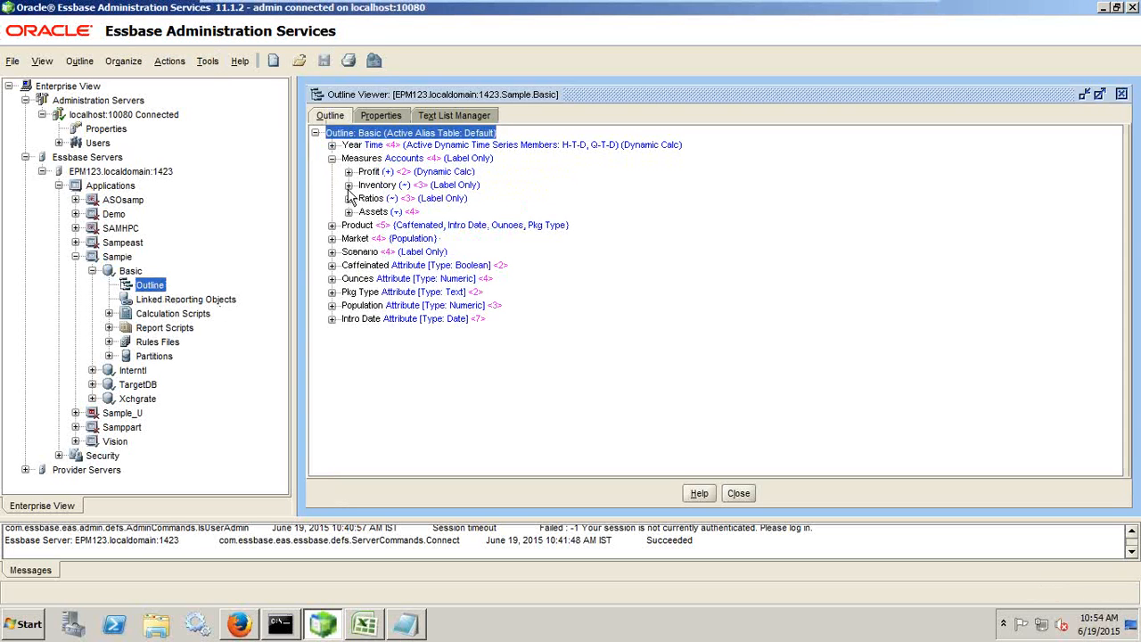
click(349, 212)
click(402, 226)
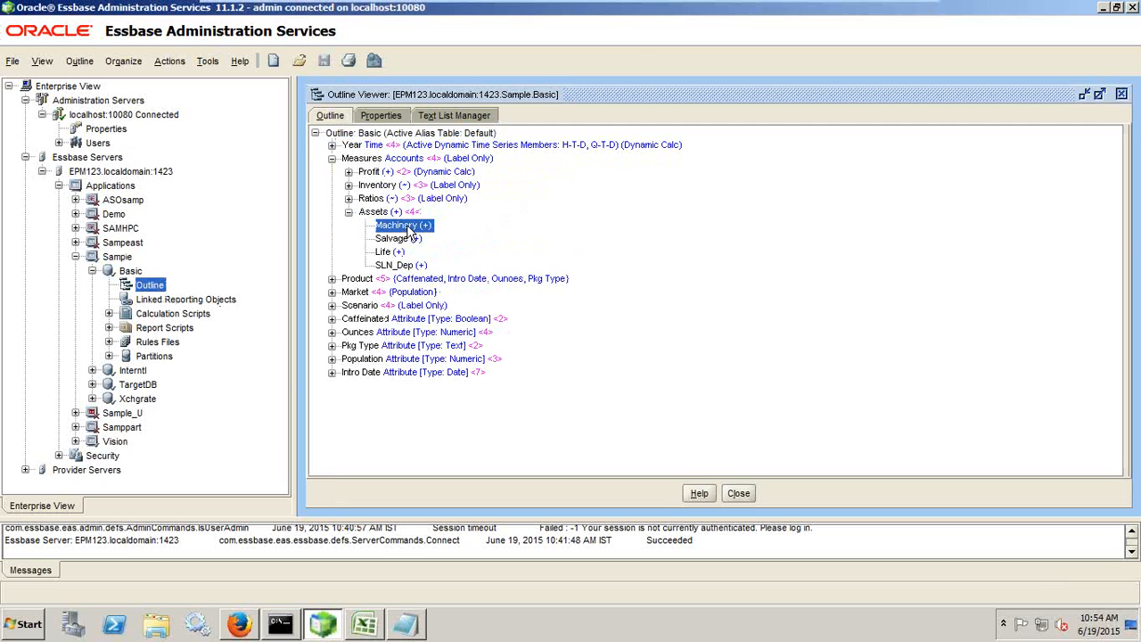
click(412, 238)
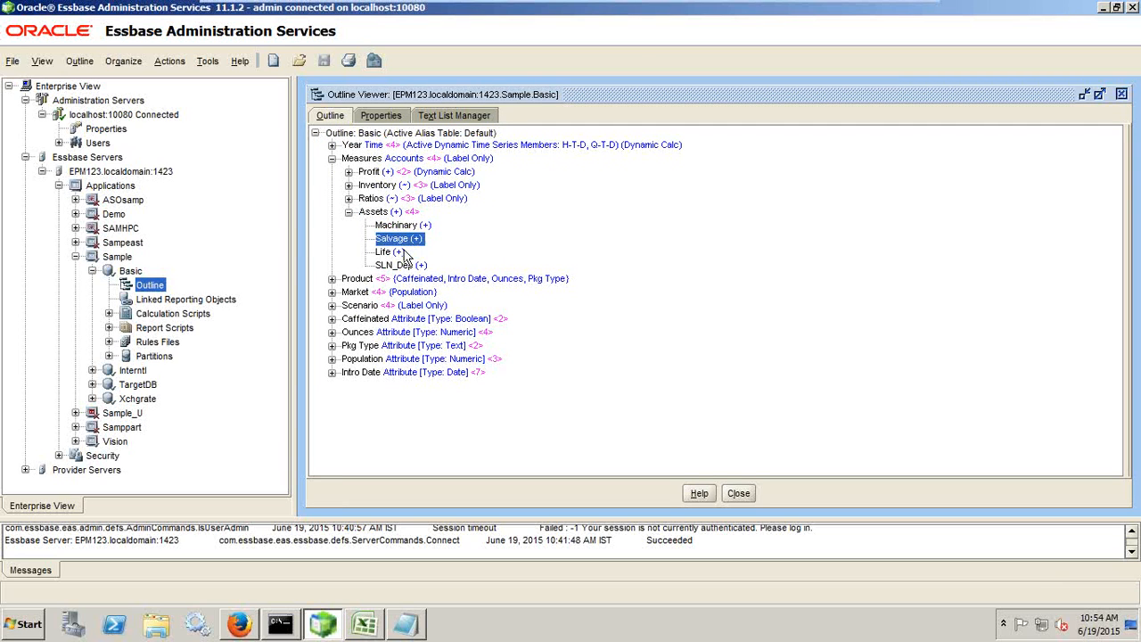
click(401, 254)
click(399, 267)
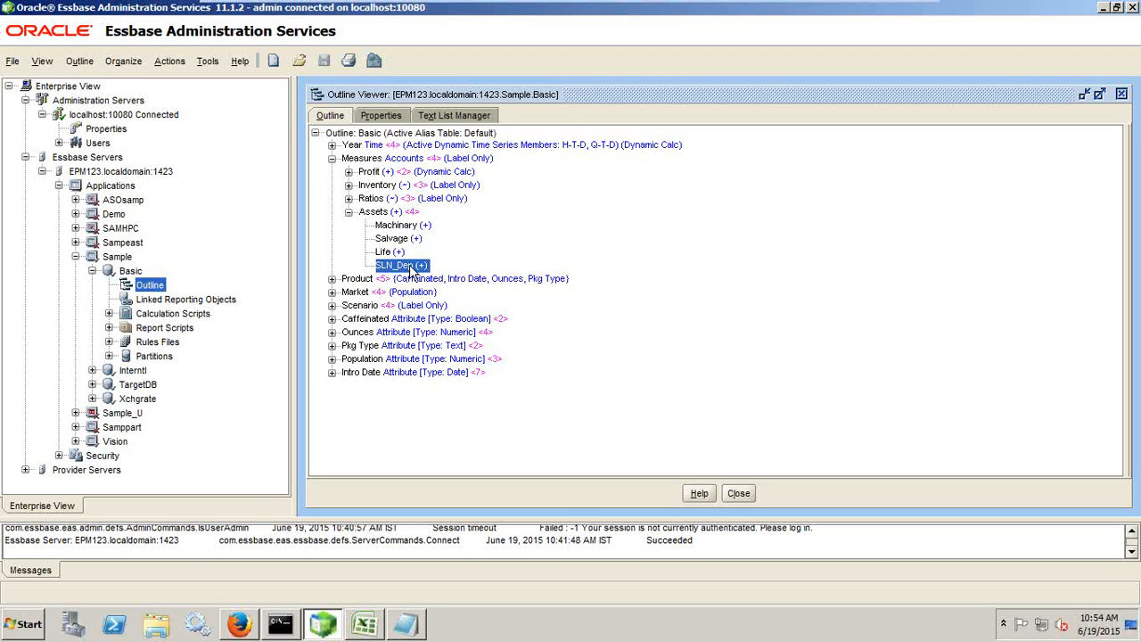
Step: Close the Sample Basic outline viewer
click(12, 62)
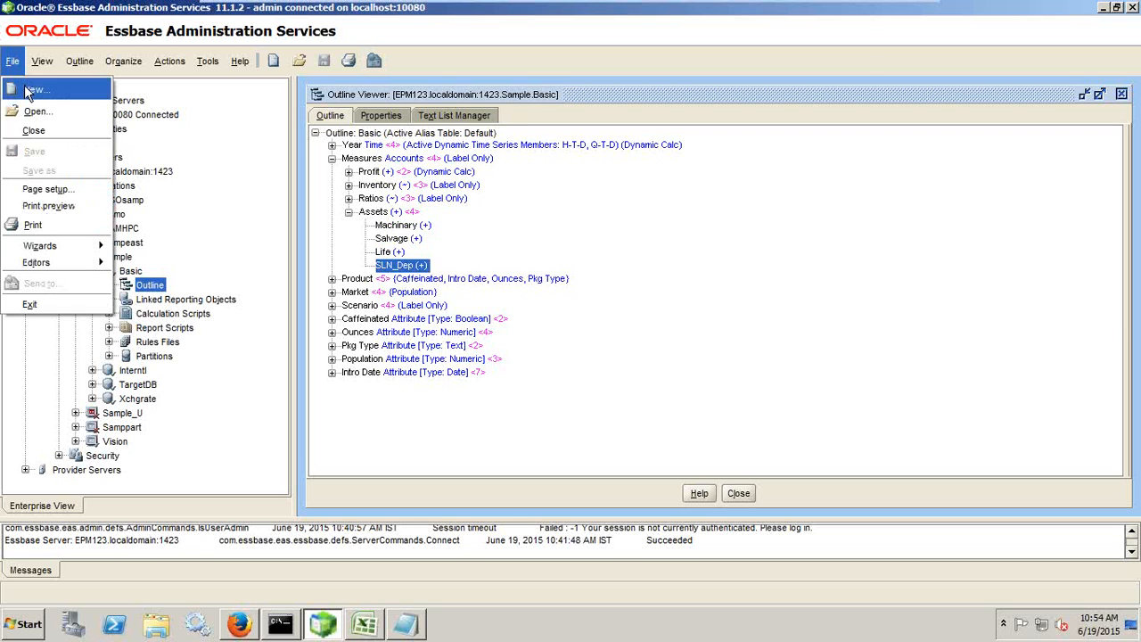
click(140, 112)
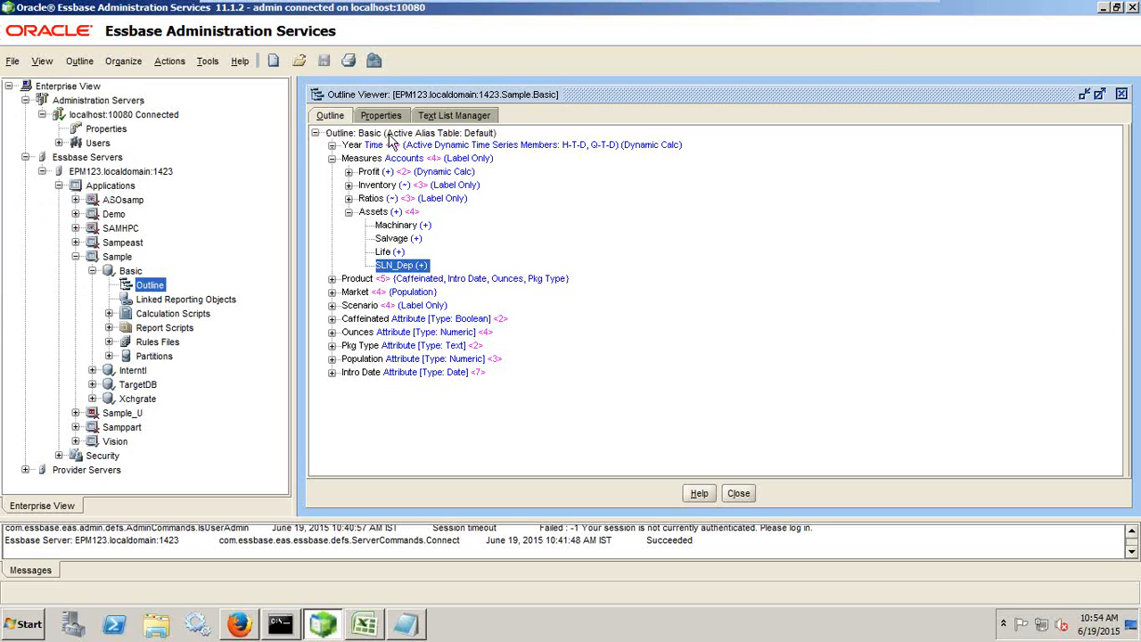
drag(530, 100, 615, 98)
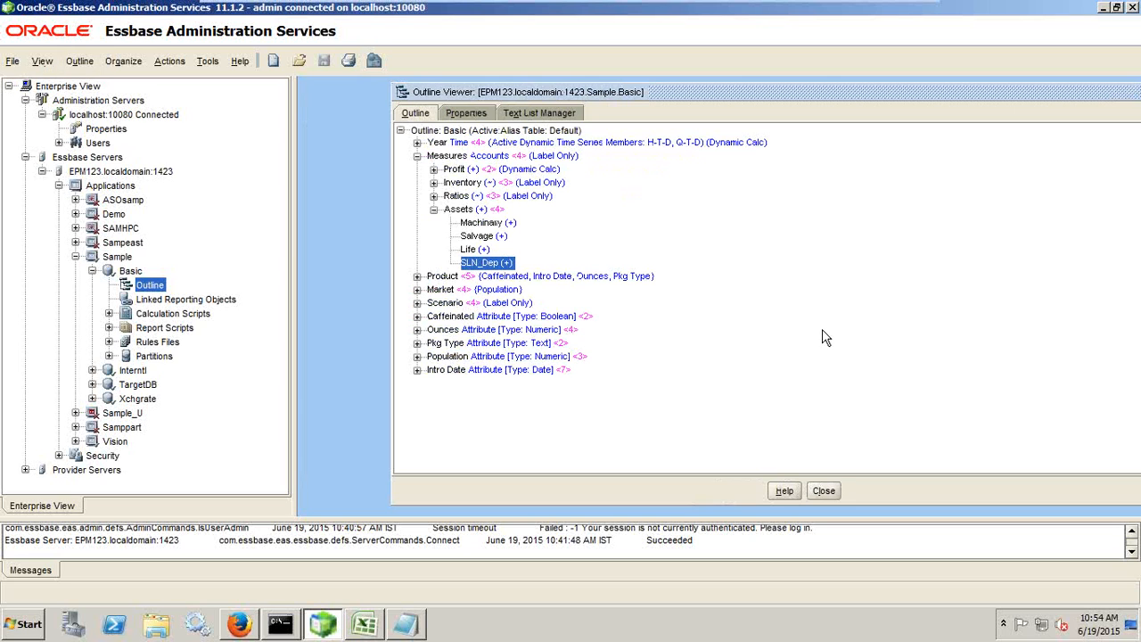
click(13, 60)
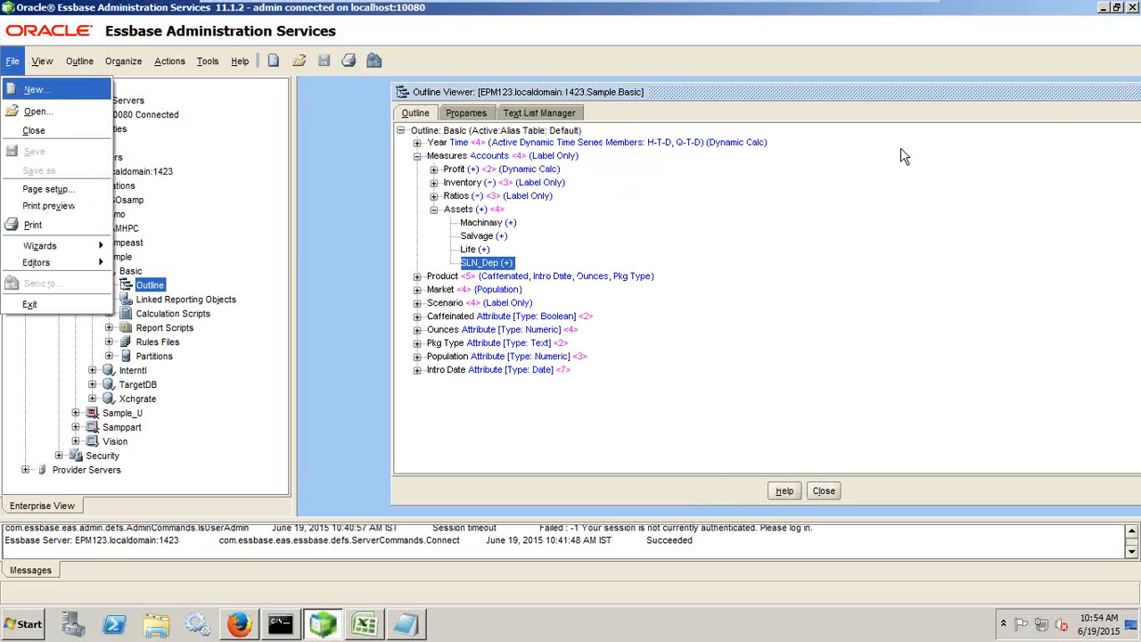
key(Escape)
drag(1038, 98, 713, 110)
click(845, 104)
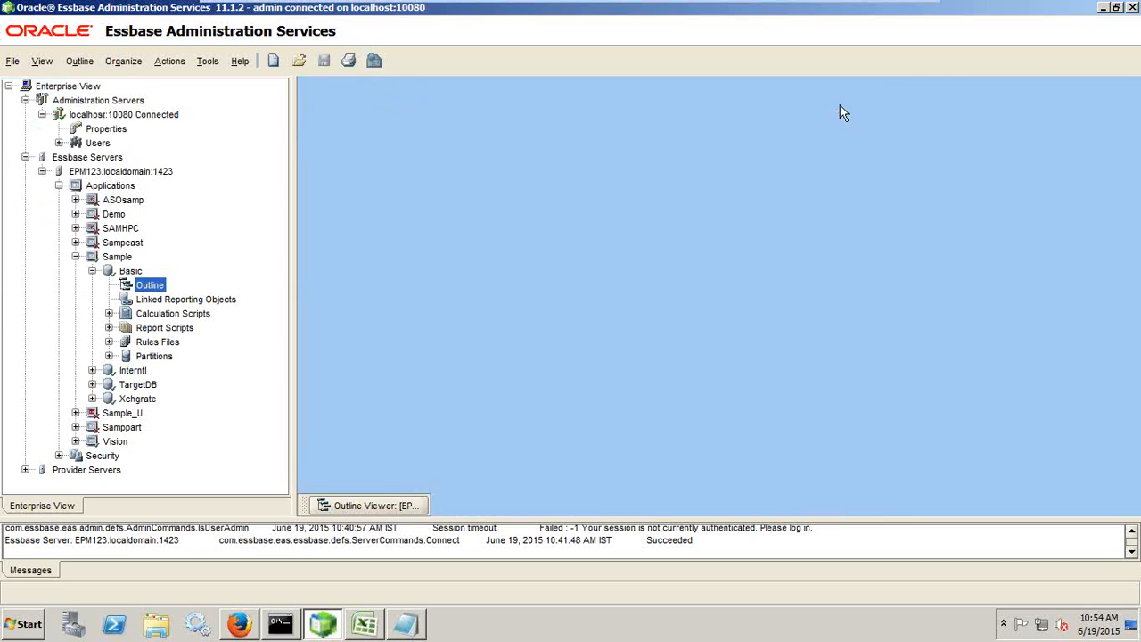
click(390, 510)
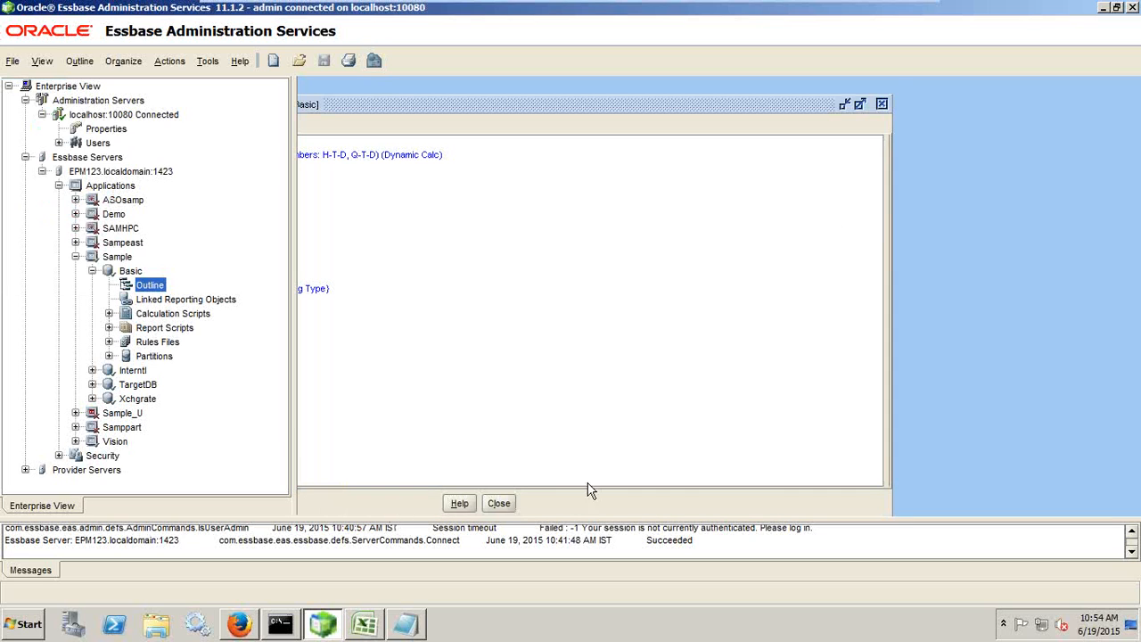
click(503, 501)
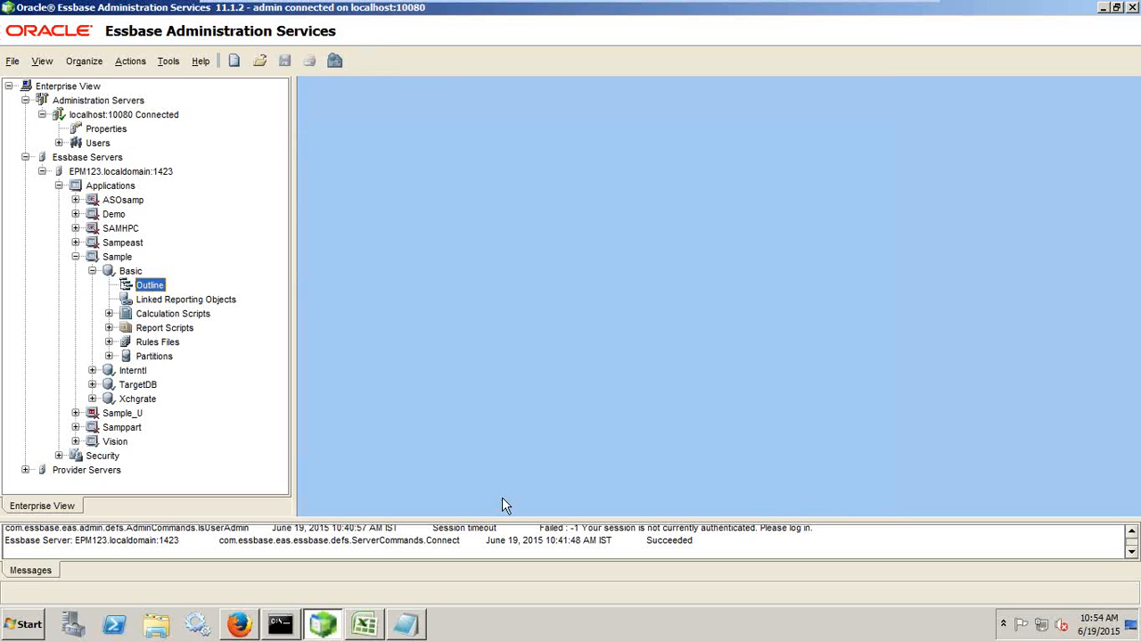
Step: Open and lock the Calc_Dep calculation script of Sample Basic, and delete its existing SLN_Dep formula line
click(12, 61)
click(109, 314)
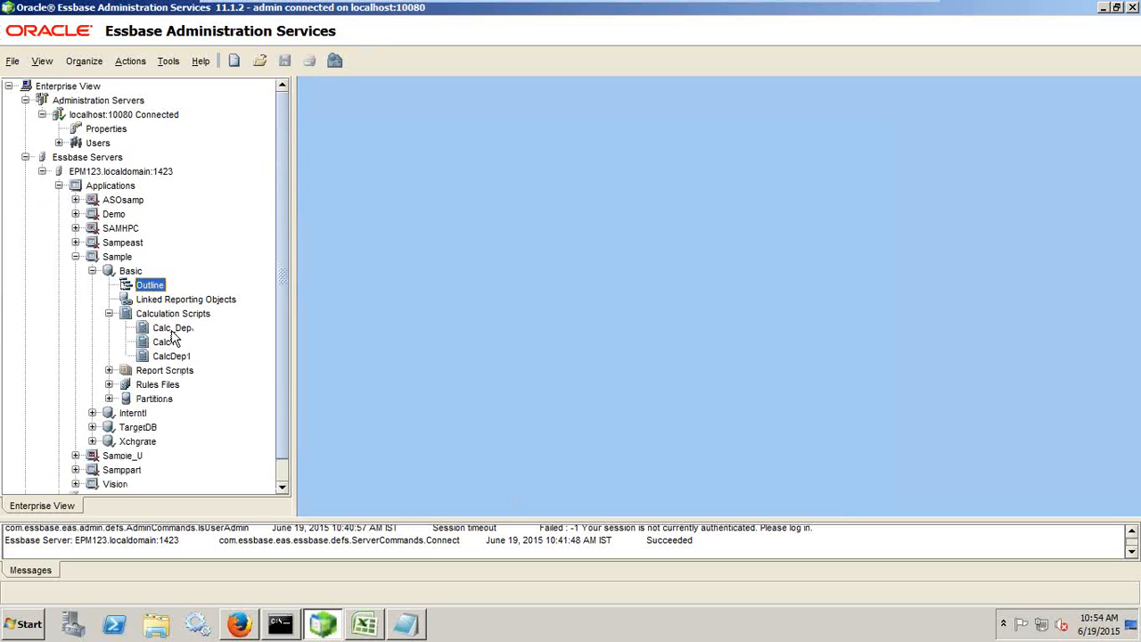
right_click(173, 332)
click(188, 339)
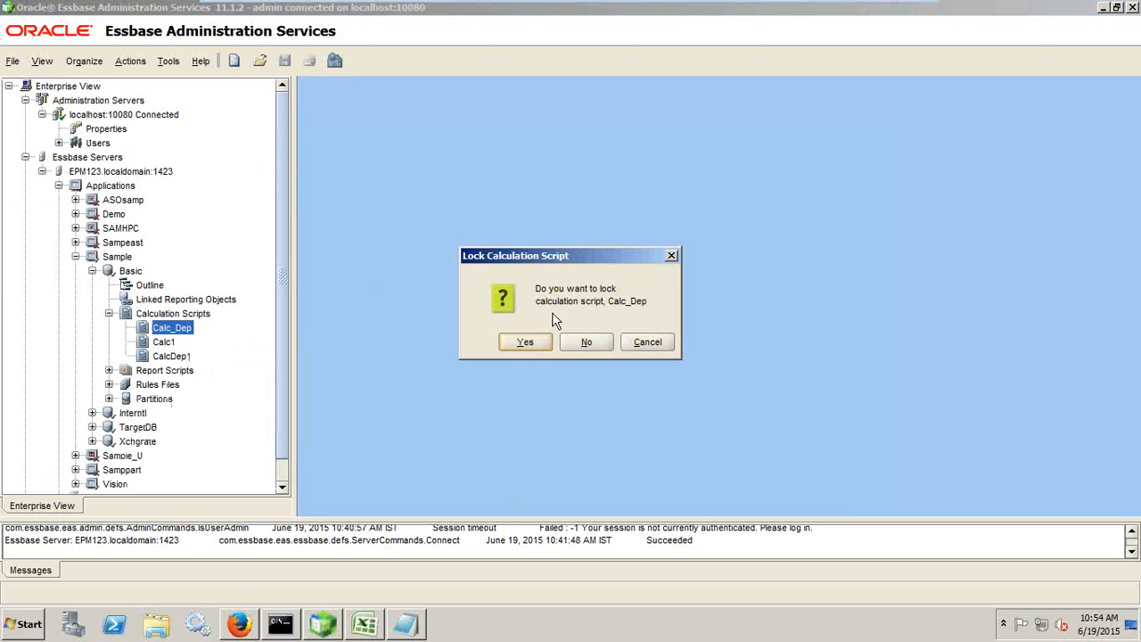
click(526, 342)
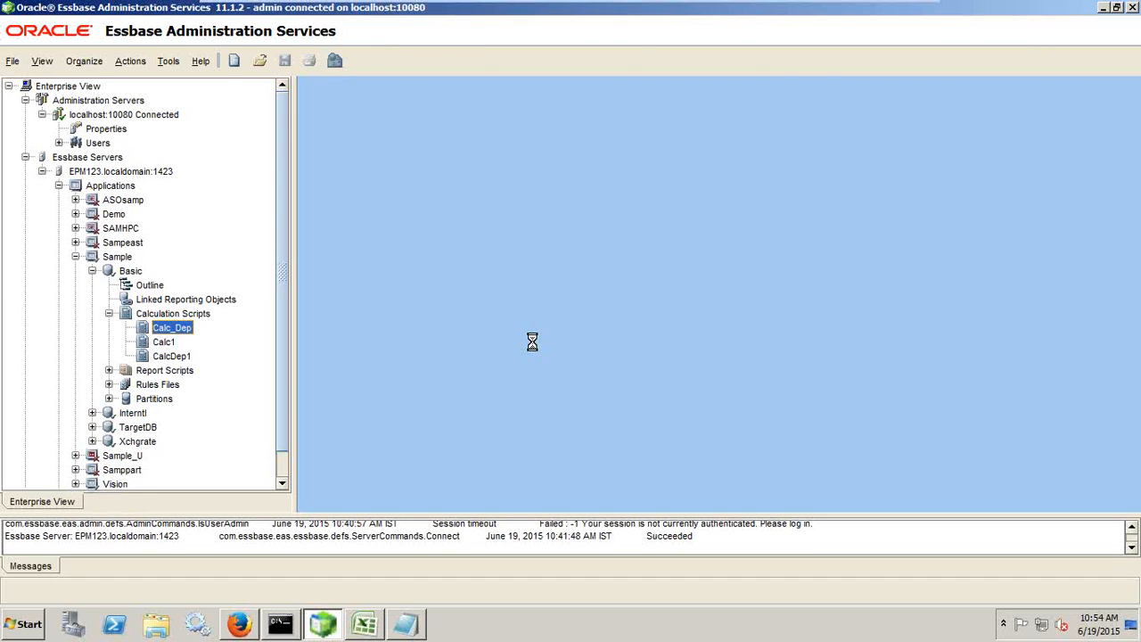
key(shift+Home)
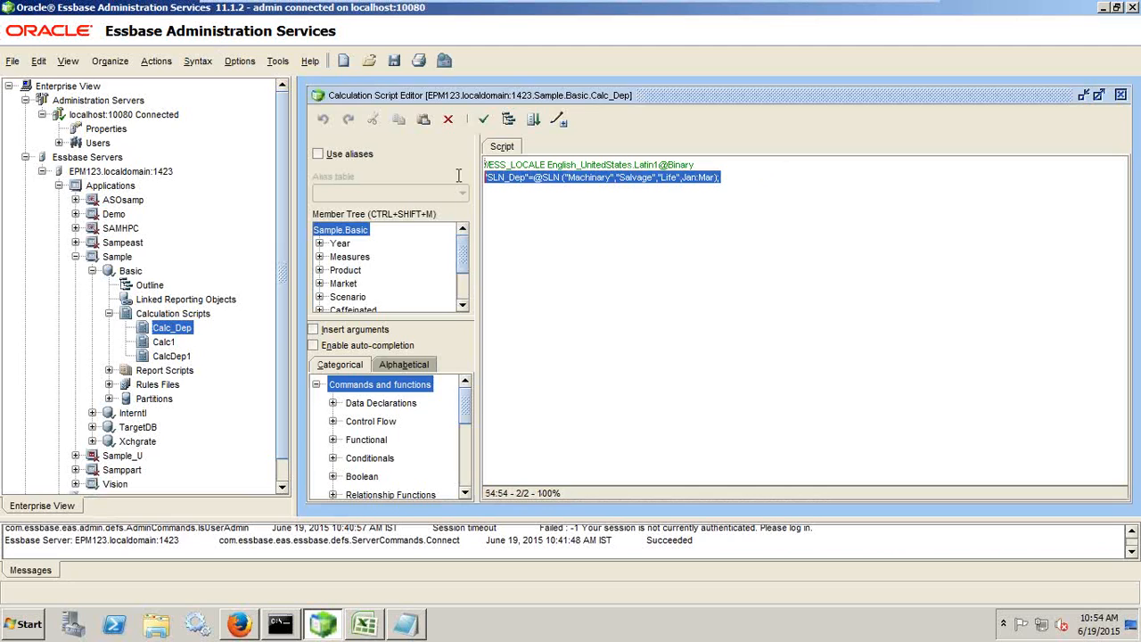
key(Delete)
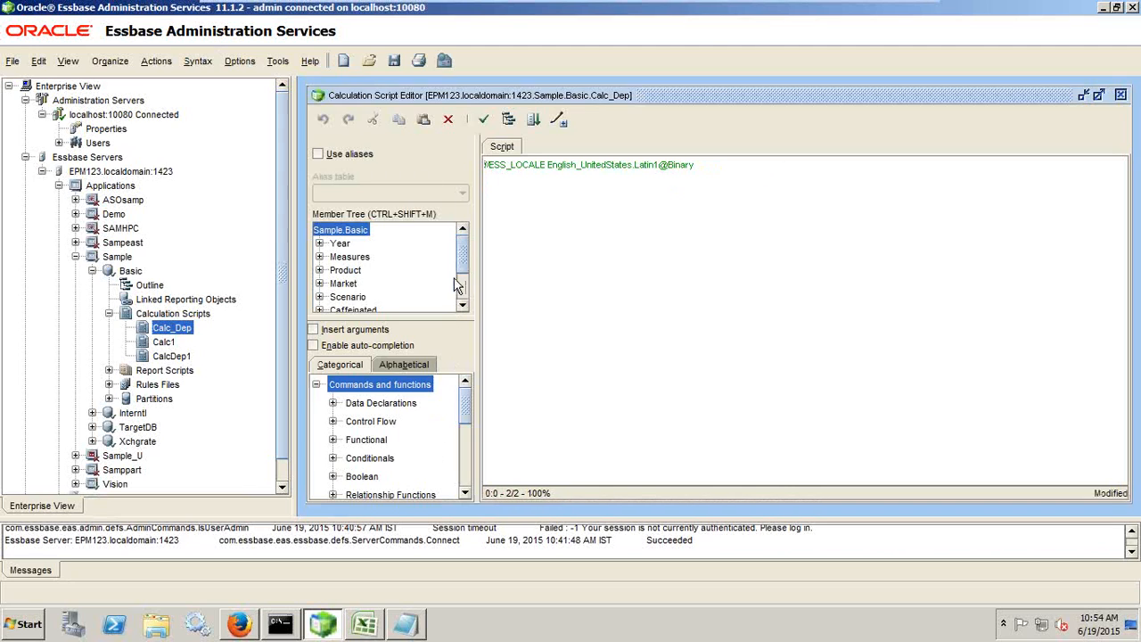
click(319, 257)
scroll(343, 258, down, 2)
scroll(340, 239, up, 1)
click(336, 230)
double_click(392, 283)
text(=)
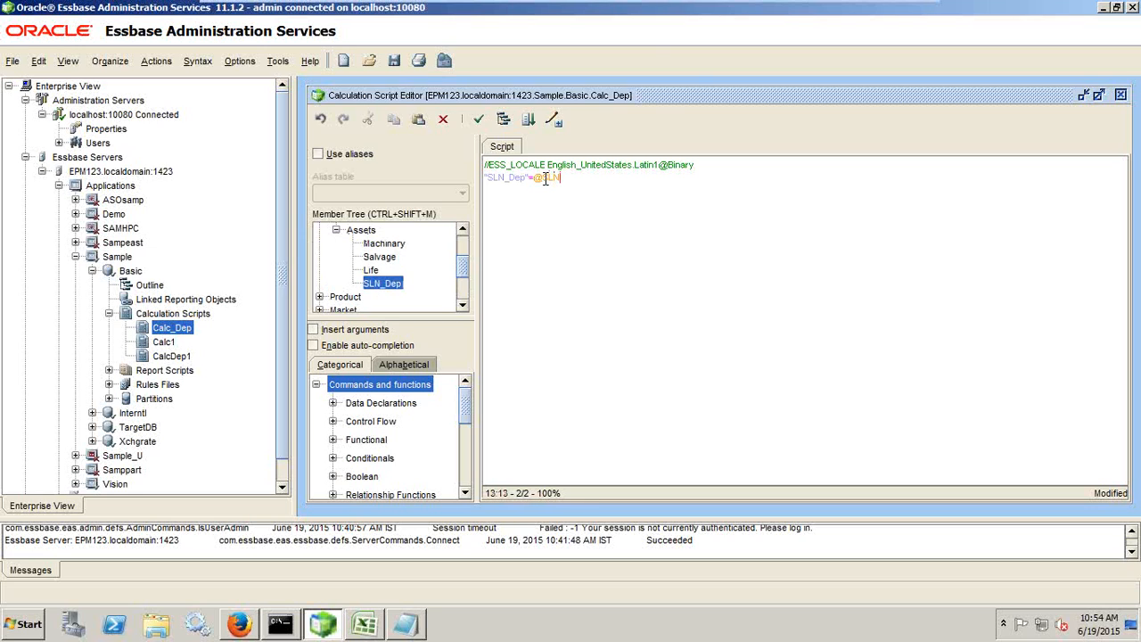
Step: Complete the formula with the arguments ("Machinary","Salvage","Life"); and check the script's syntax
double_click(393, 246)
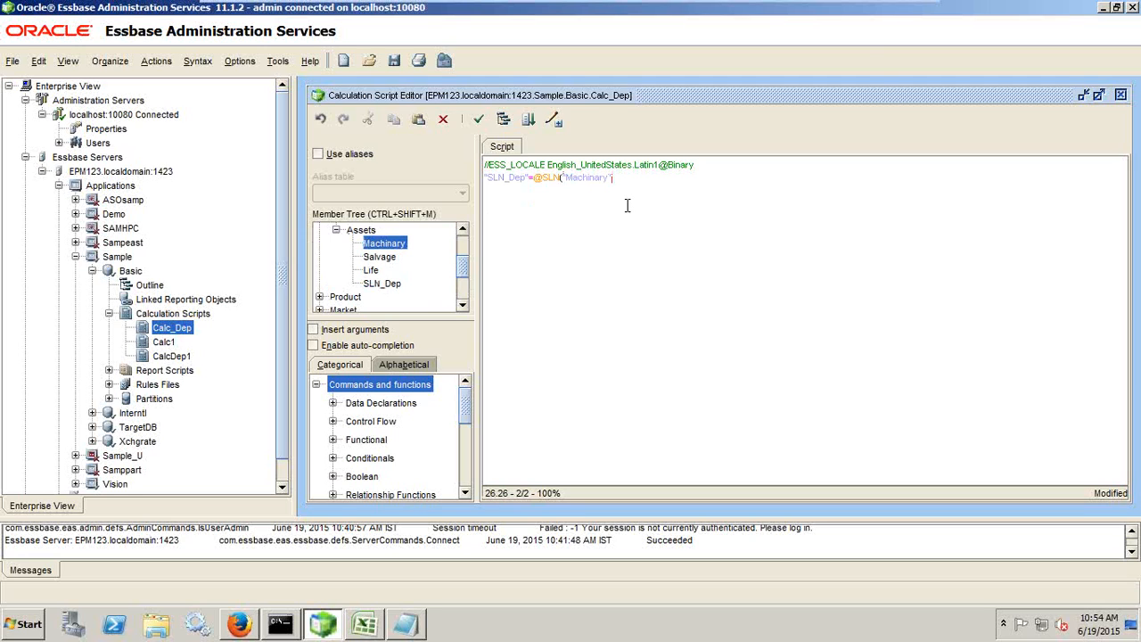
double_click(384, 256)
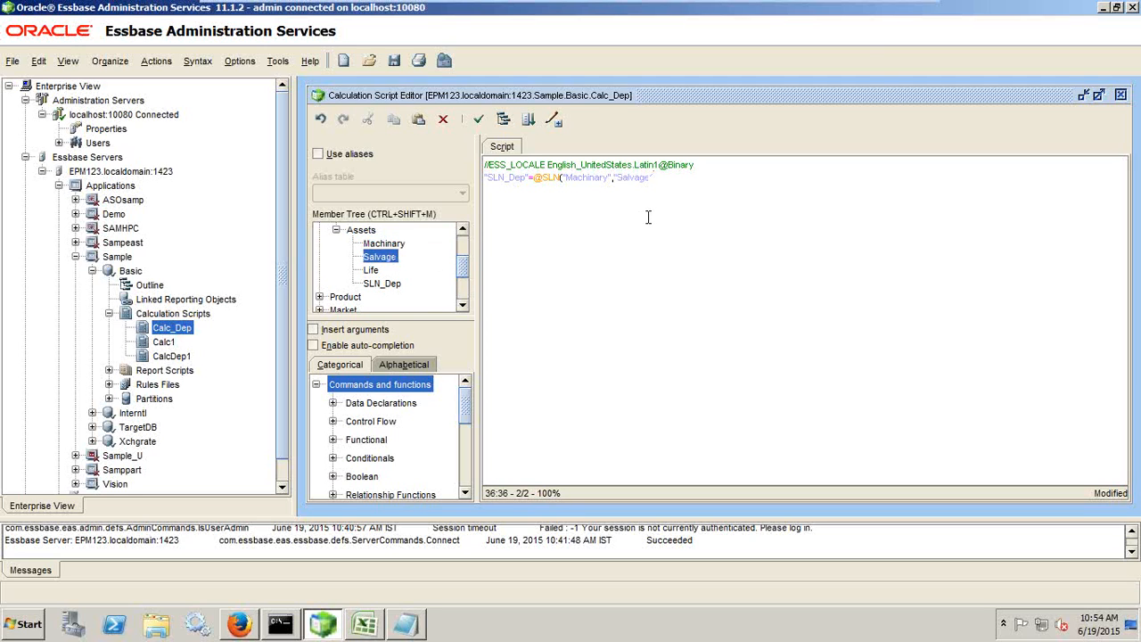
text(,)
click(370, 272)
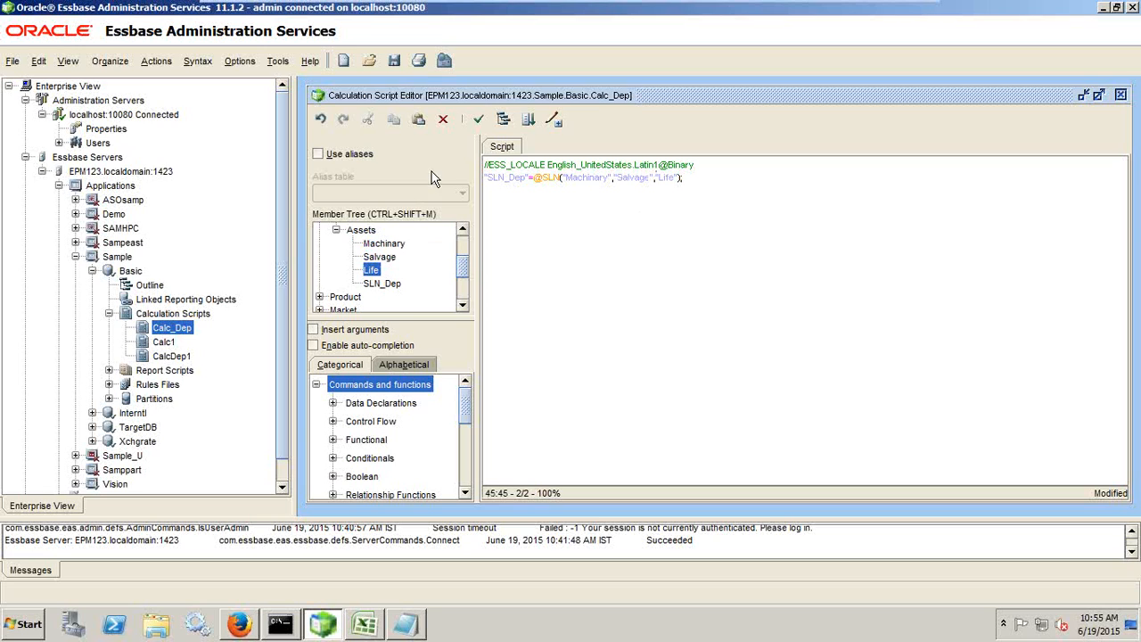
click(479, 118)
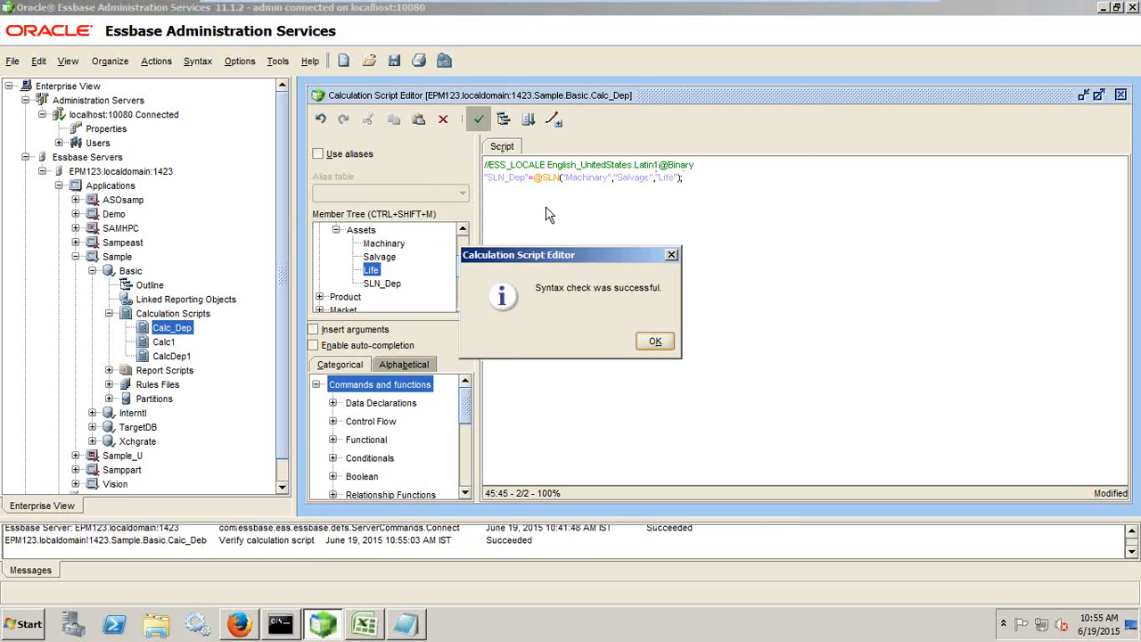
click(652, 342)
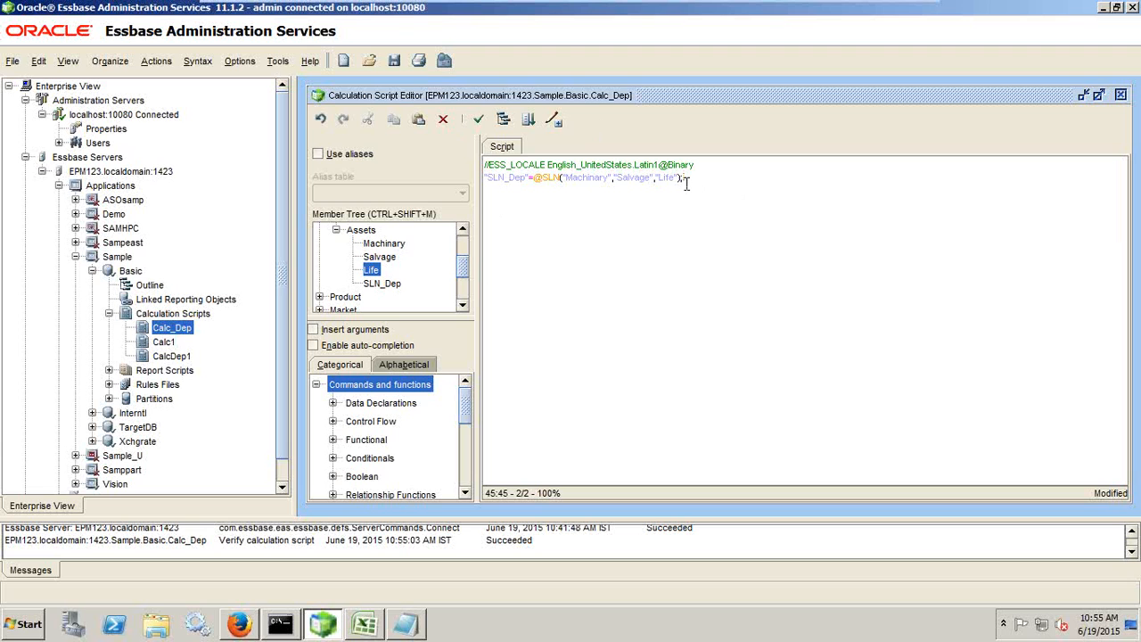
Step: Switch to the Book1 workbook in Excel and clear the contents and fill colour of A1:I6 on the Sample Data sheet
click(375, 623)
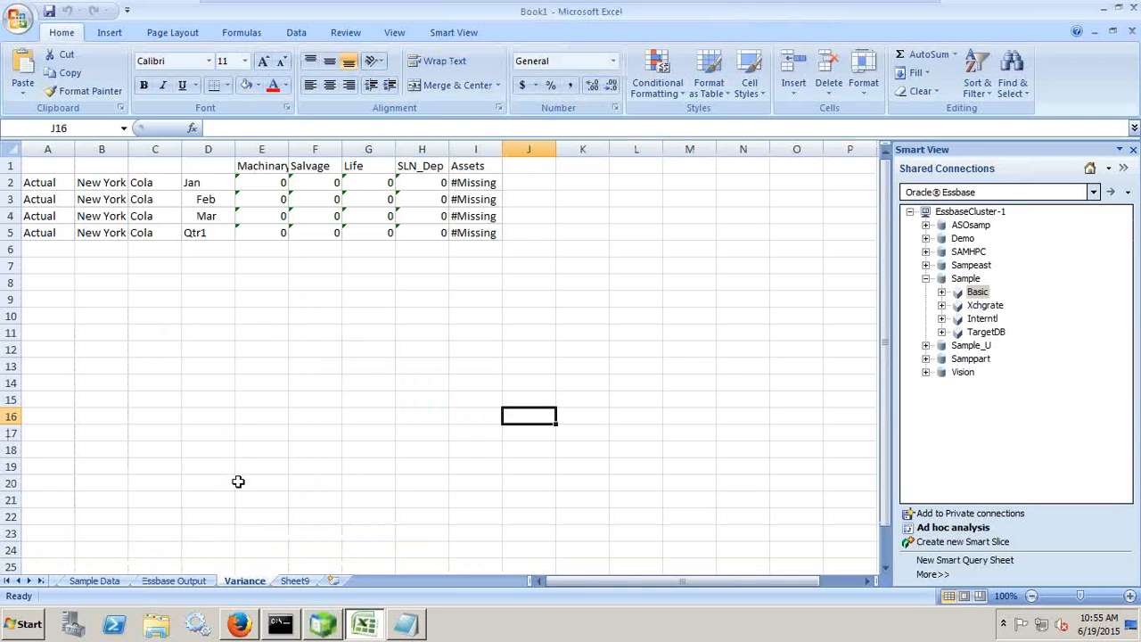
click(163, 550)
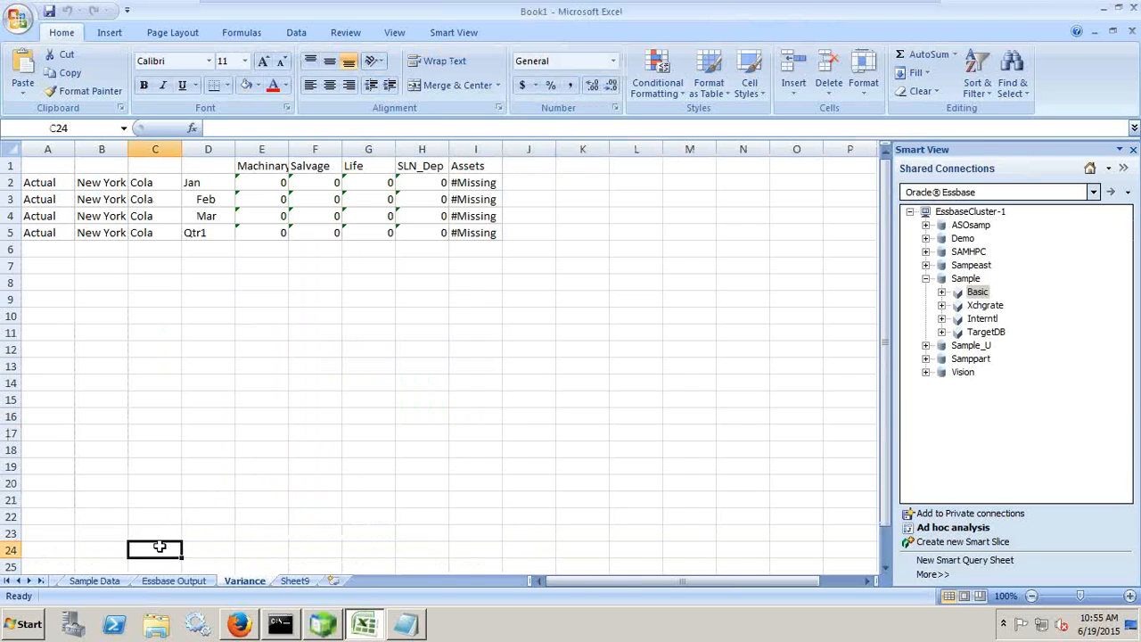
click(93, 580)
key(Delete)
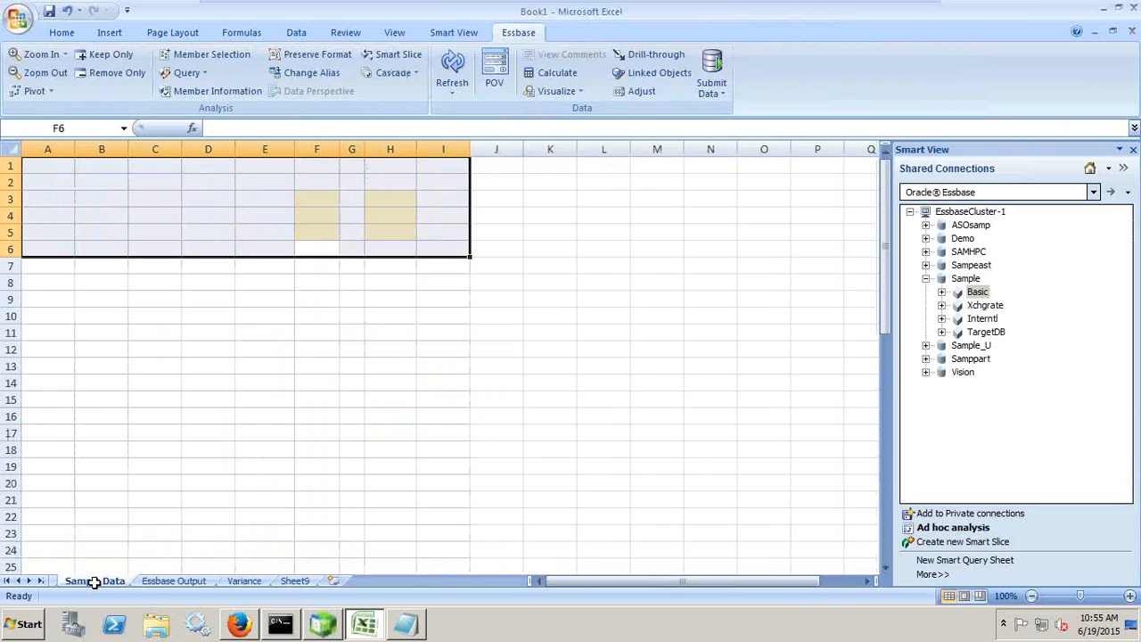
click(62, 33)
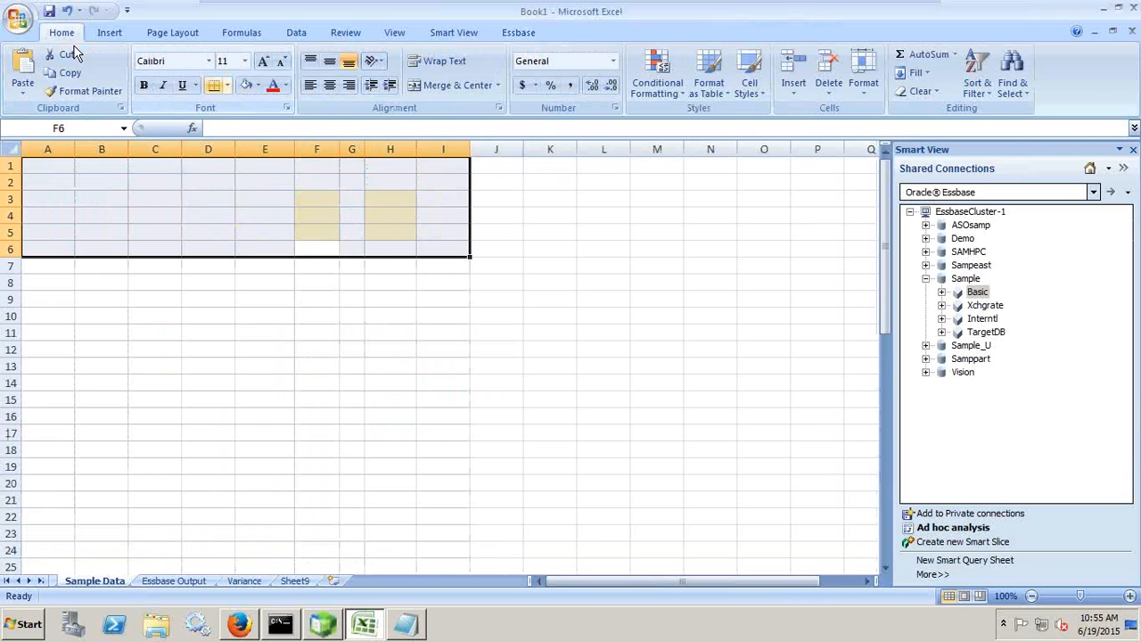
click(257, 86)
click(267, 227)
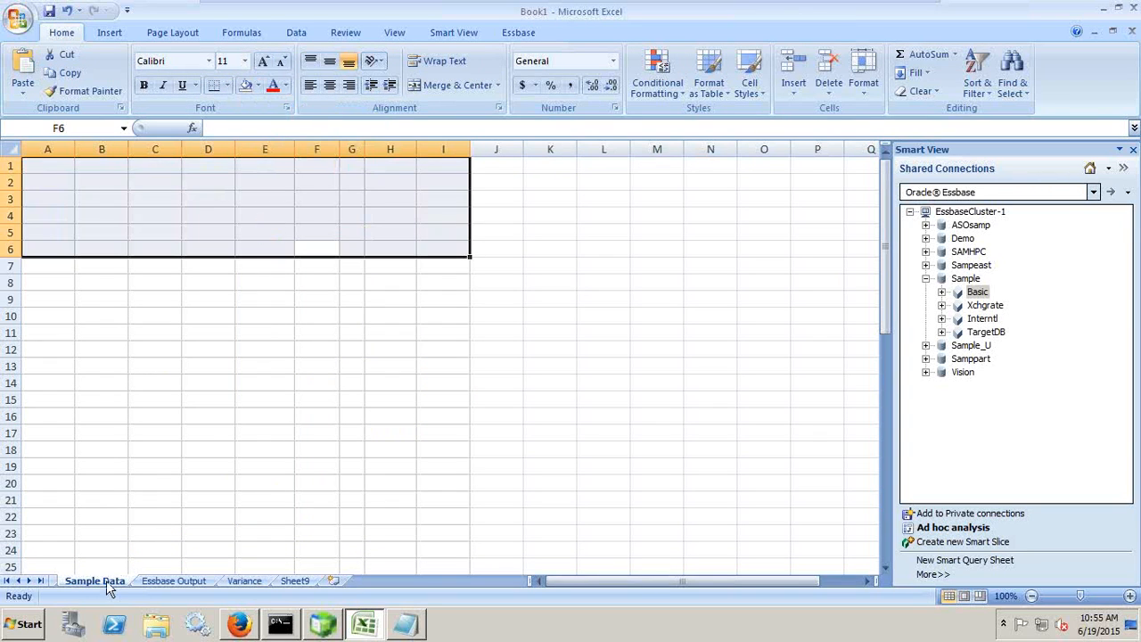
Step: Try to start an ad hoc analysis of the Sample Basic database at A1 of the Sample Data sheet
click(132, 534)
click(64, 169)
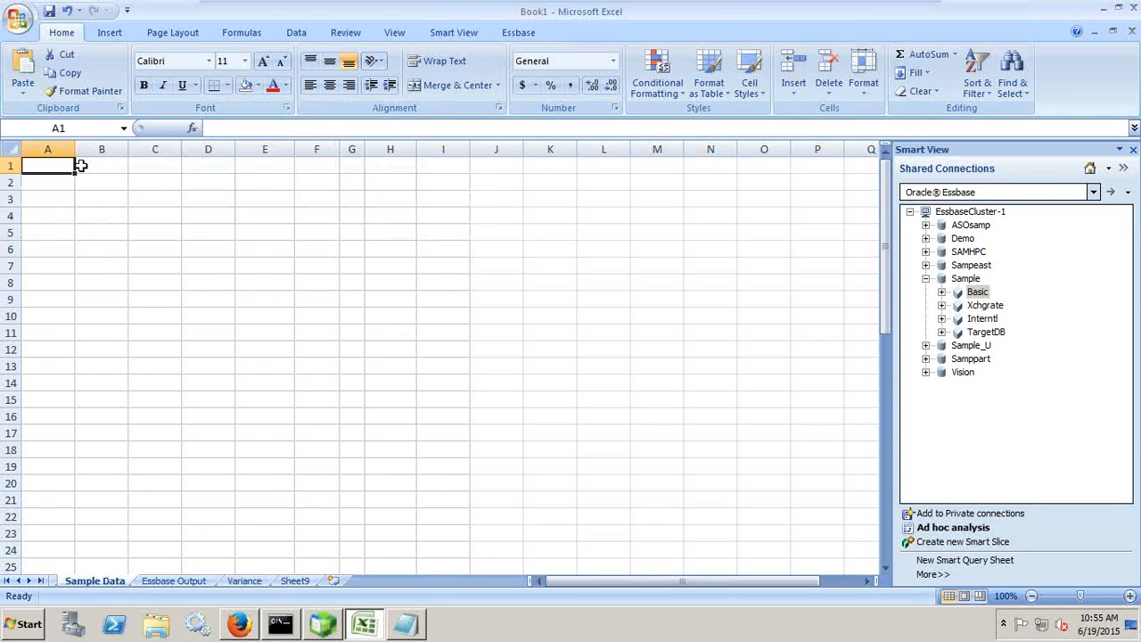
click(516, 32)
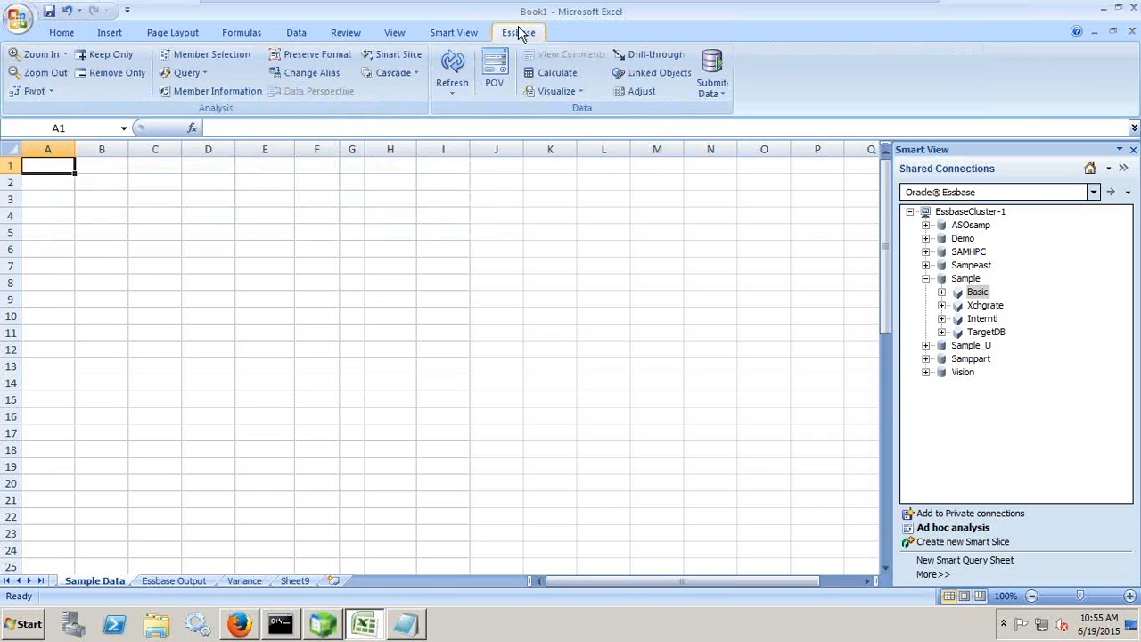
click(977, 294)
right_click(977, 293)
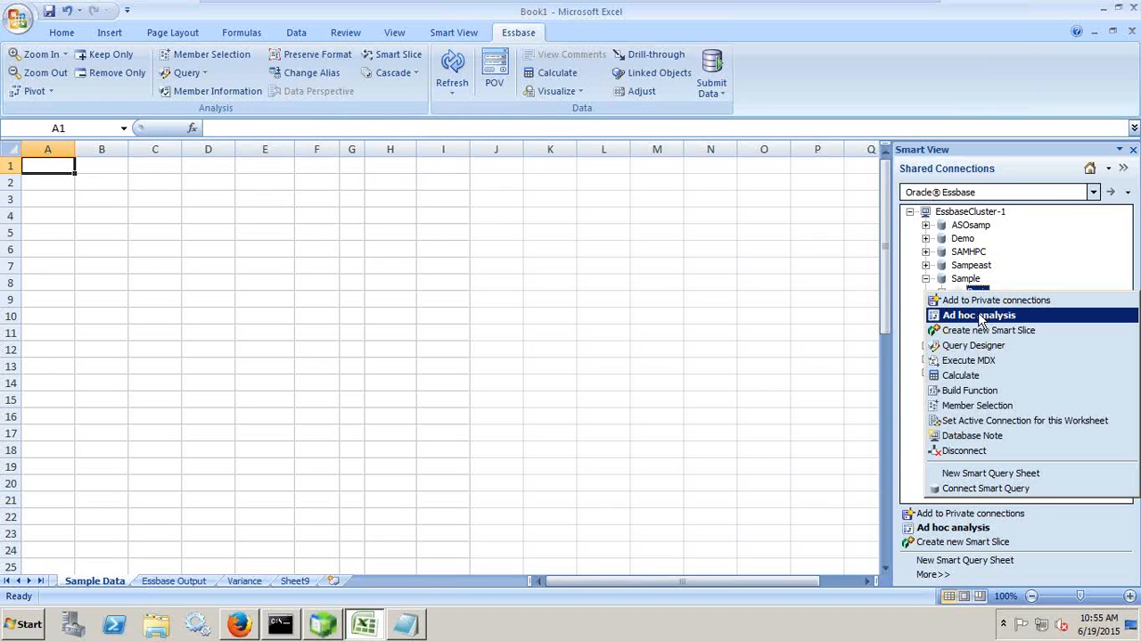
click(980, 316)
click(577, 305)
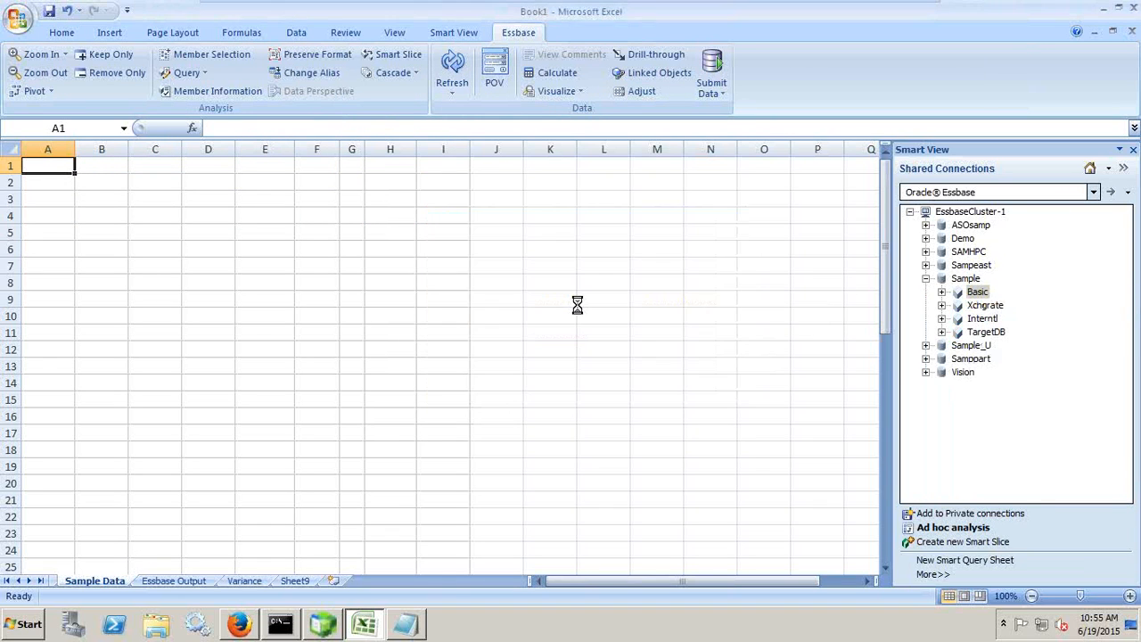
click(701, 360)
Step: Reconnect to the Sample Basic database and start an ad hoc analysis on the Sample Data sheet
right_click(978, 296)
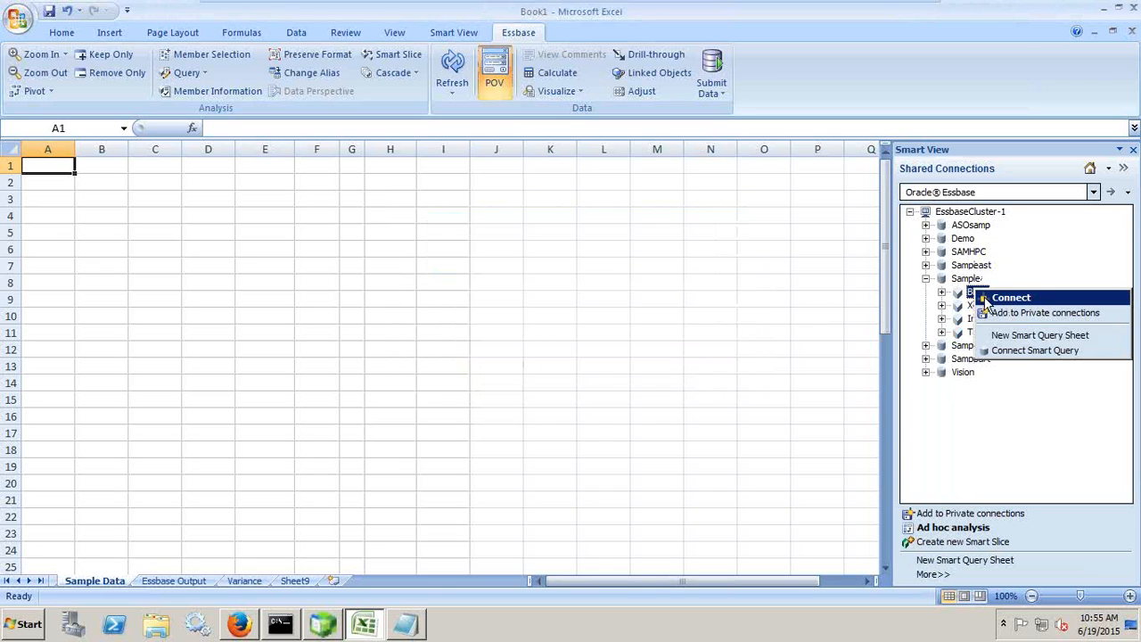
click(992, 301)
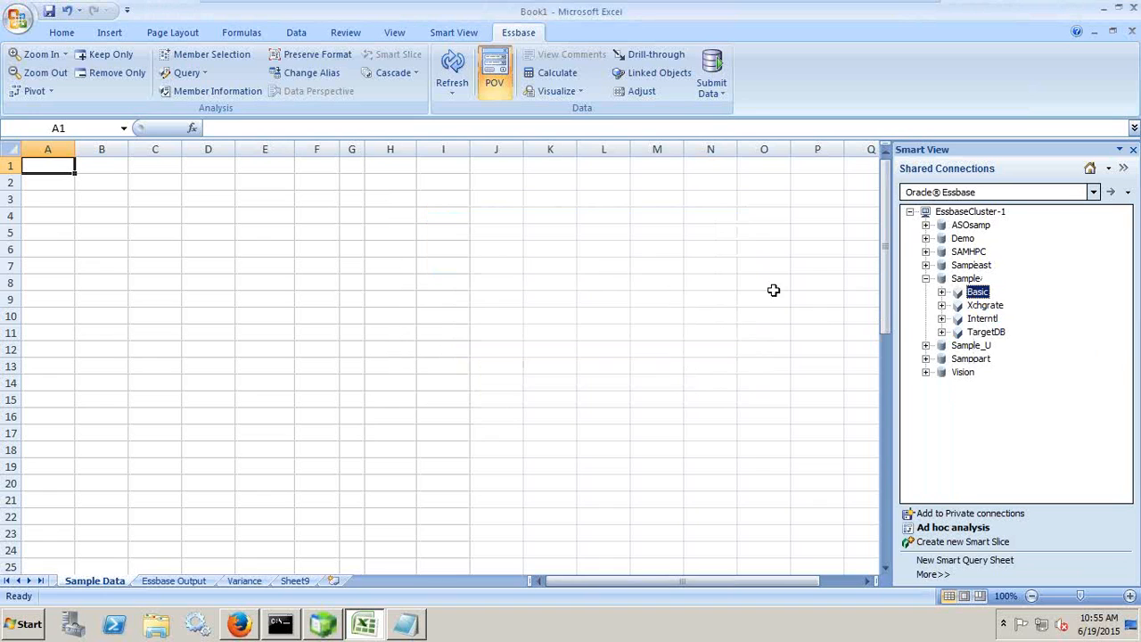
right_click(990, 295)
click(994, 312)
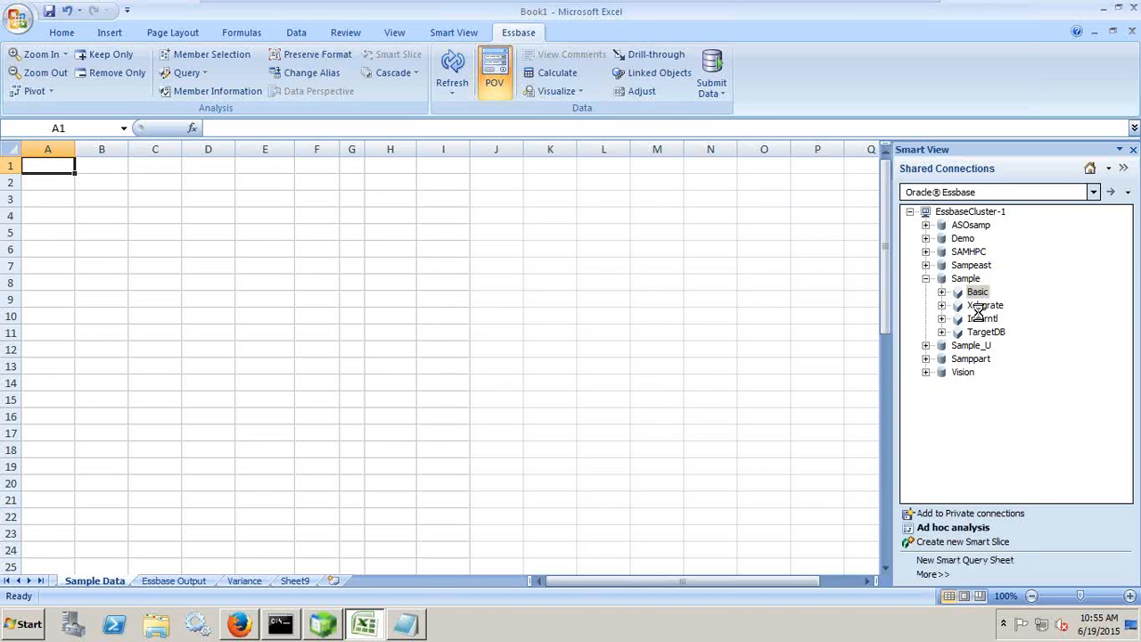
Step: Drill Product down through Colas to Cola and keep only Cola in the ad hoc grid
click(56, 196)
click(112, 168)
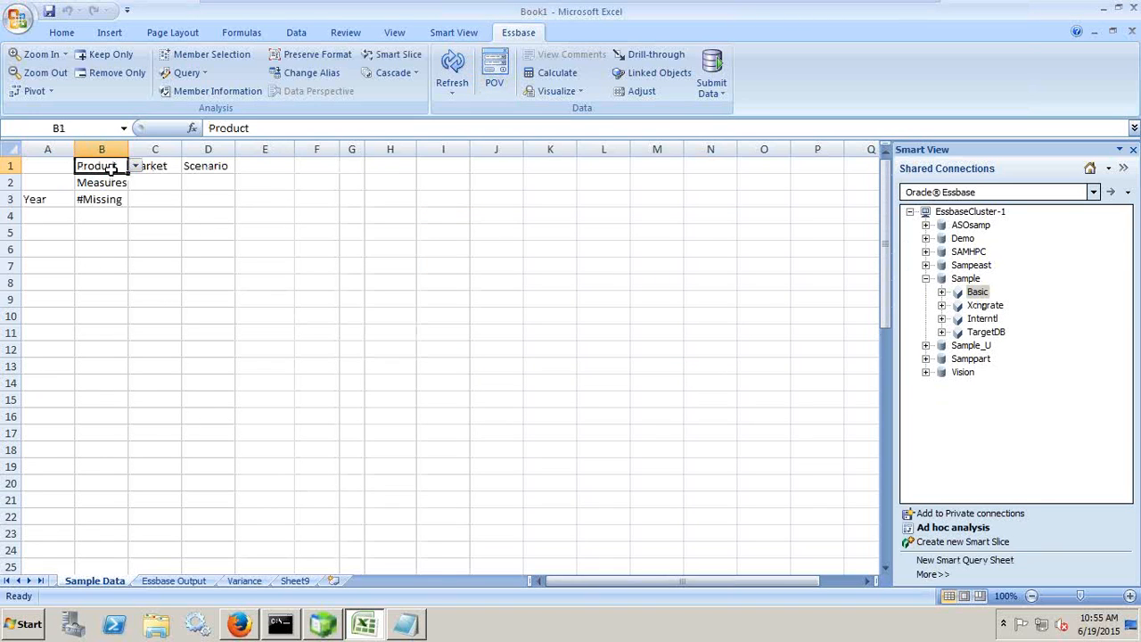
double_click(111, 167)
double_click(45, 200)
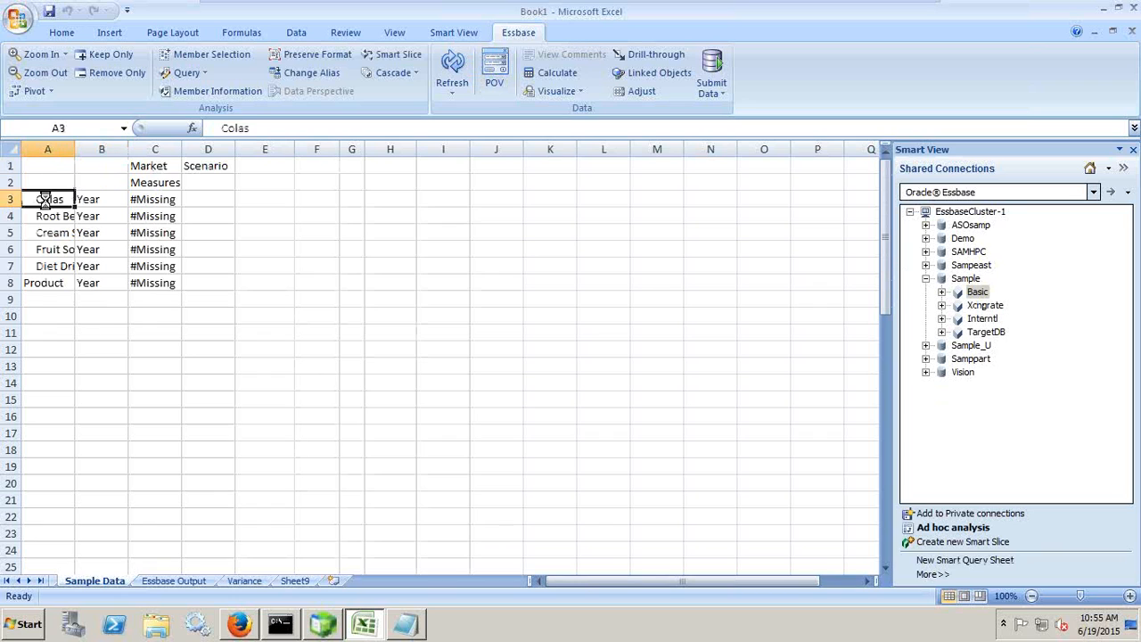
click(105, 54)
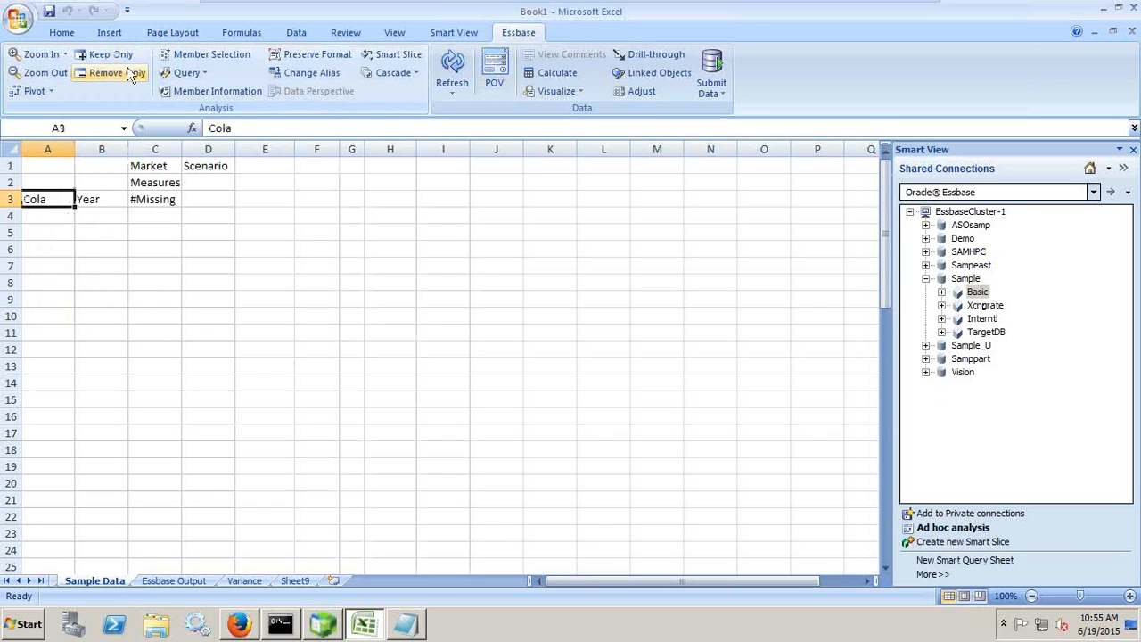
Step: Drill Market down to New York and Scenario to Actual, keeping only those two members in the grid
double_click(155, 166)
double_click(44, 199)
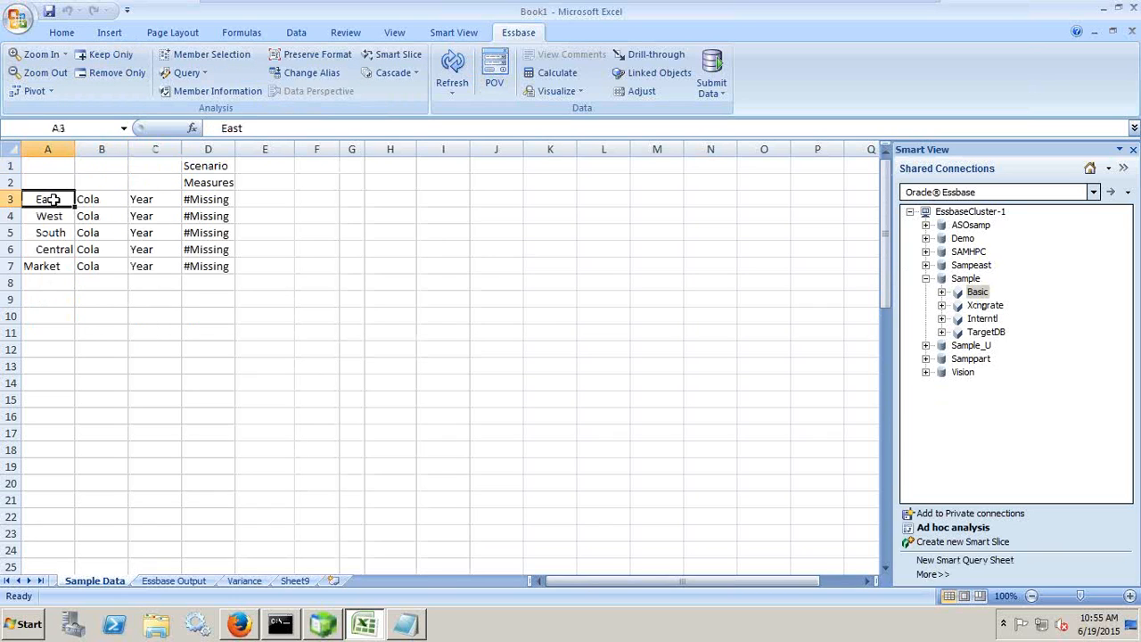
click(100, 55)
click(219, 167)
double_click(219, 167)
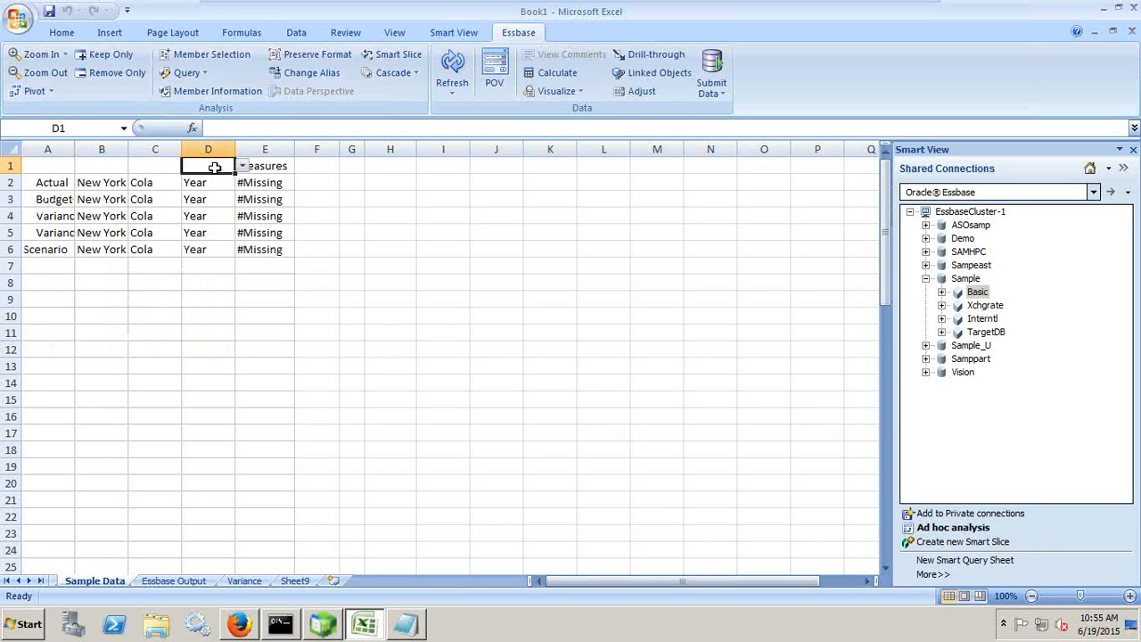
click(53, 181)
click(105, 54)
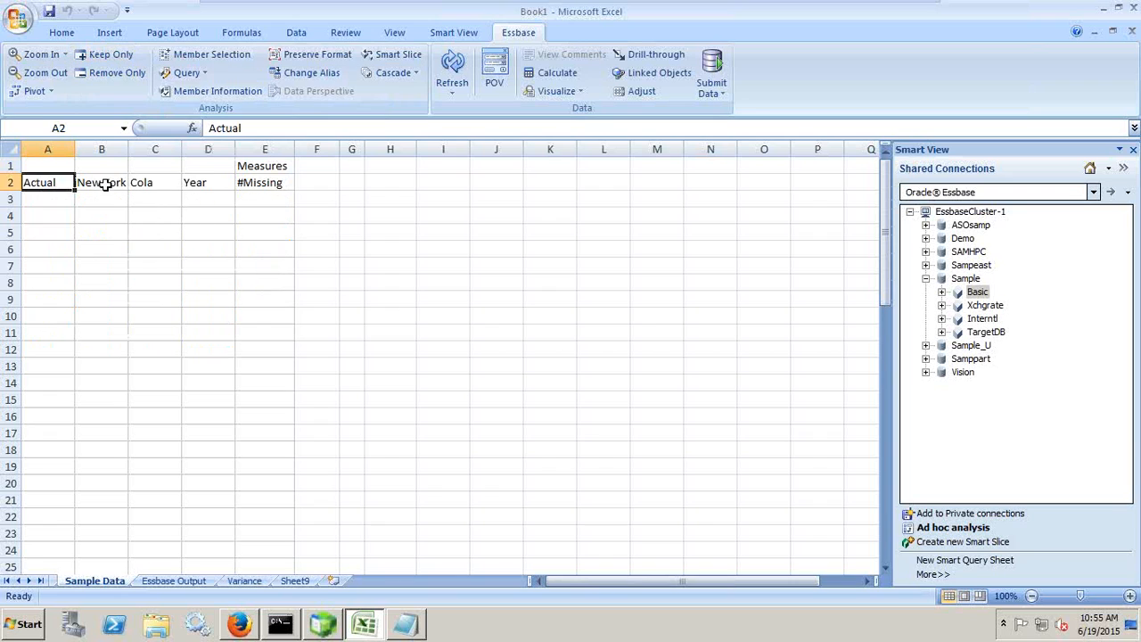
Step: Expand Measures and keep only the Assets member
double_click(275, 166)
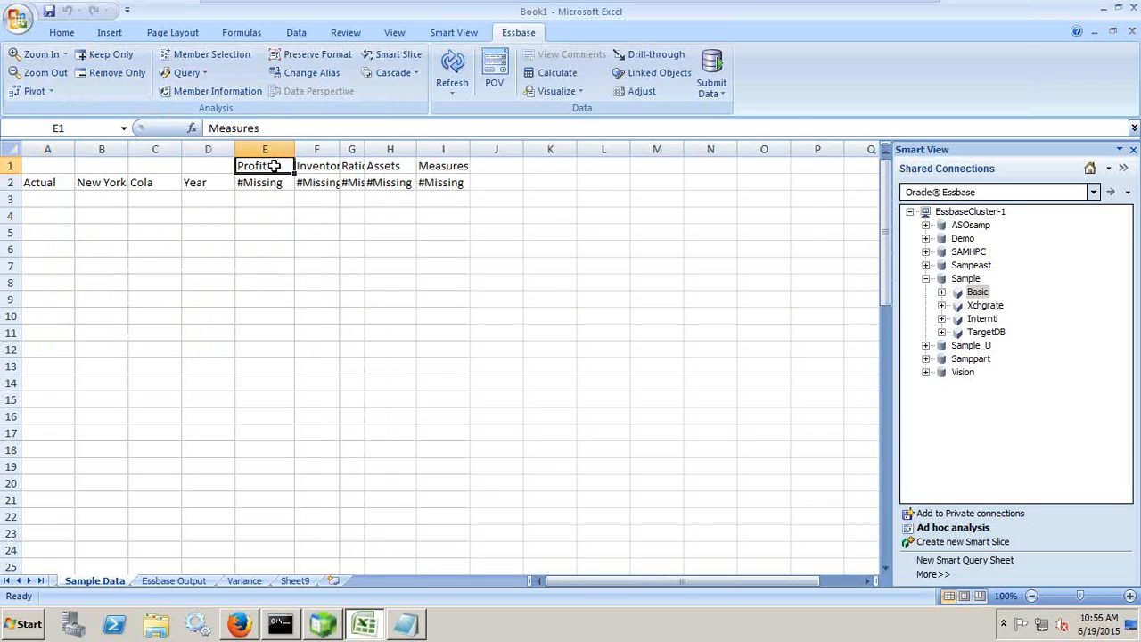
click(470, 166)
click(400, 170)
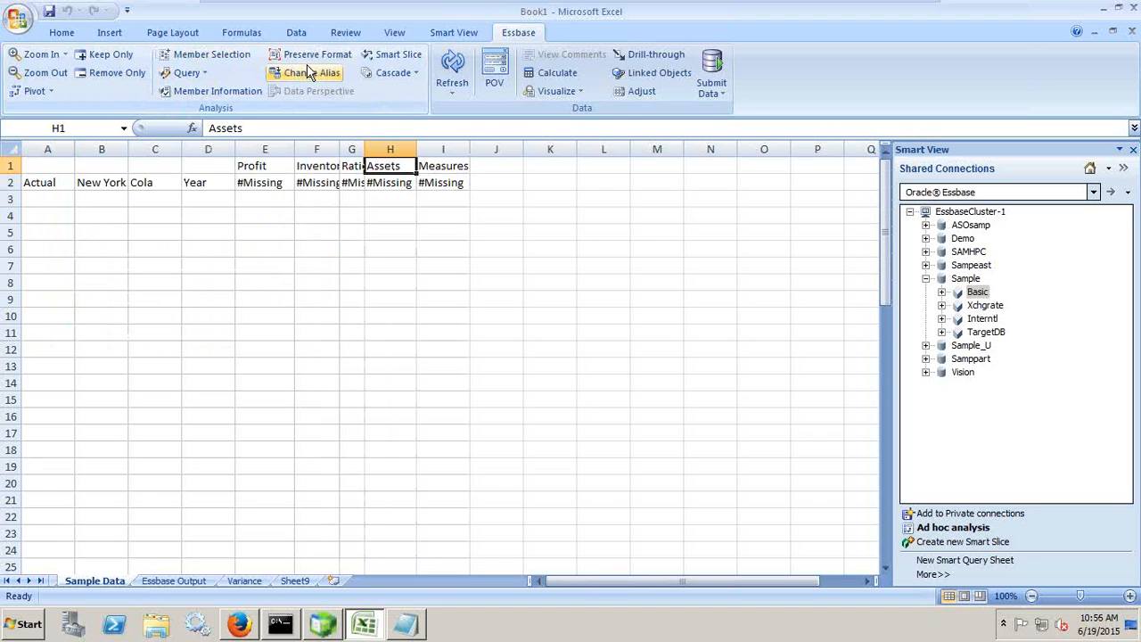
click(105, 55)
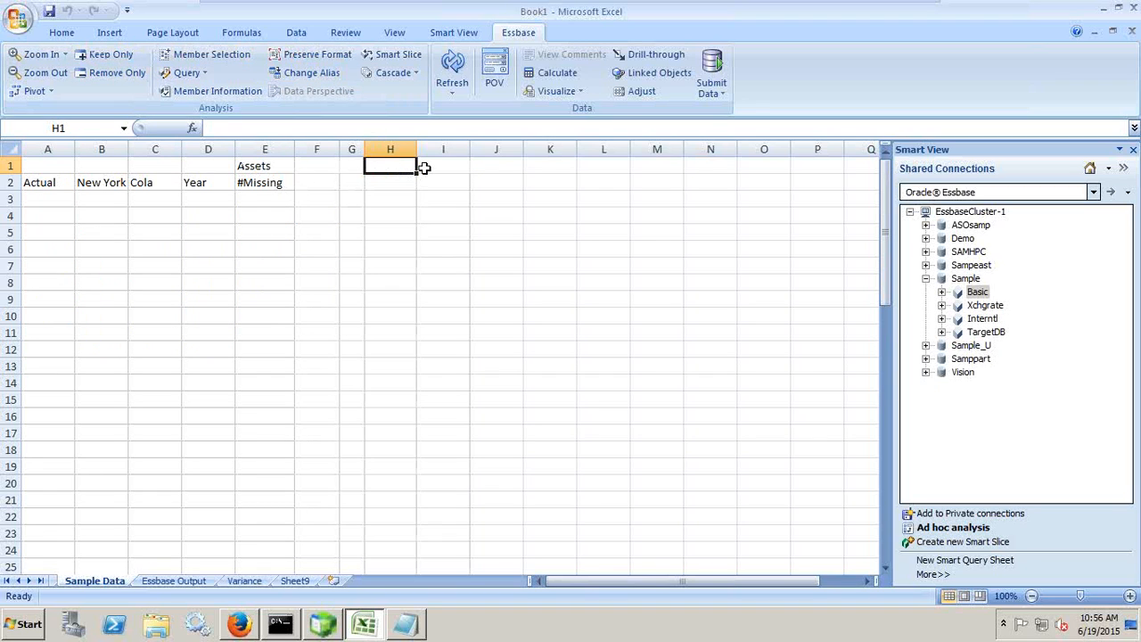
Step: Expand Assets into its child members and drill Year down to Jan, keeping only the Jan row
double_click(276, 168)
double_click(215, 182)
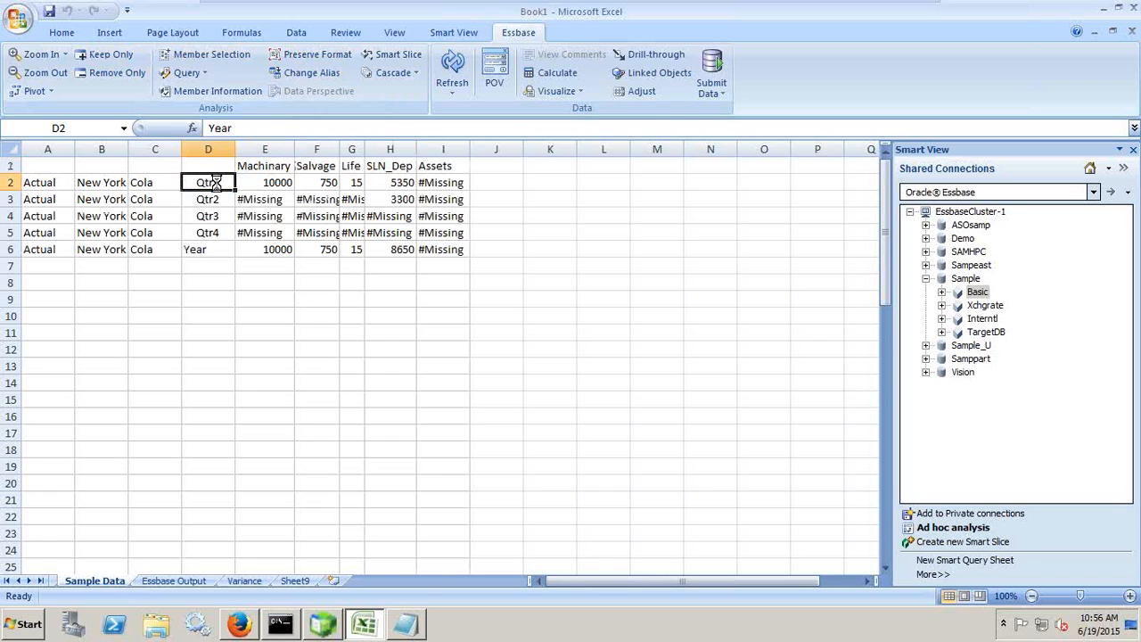
double_click(215, 182)
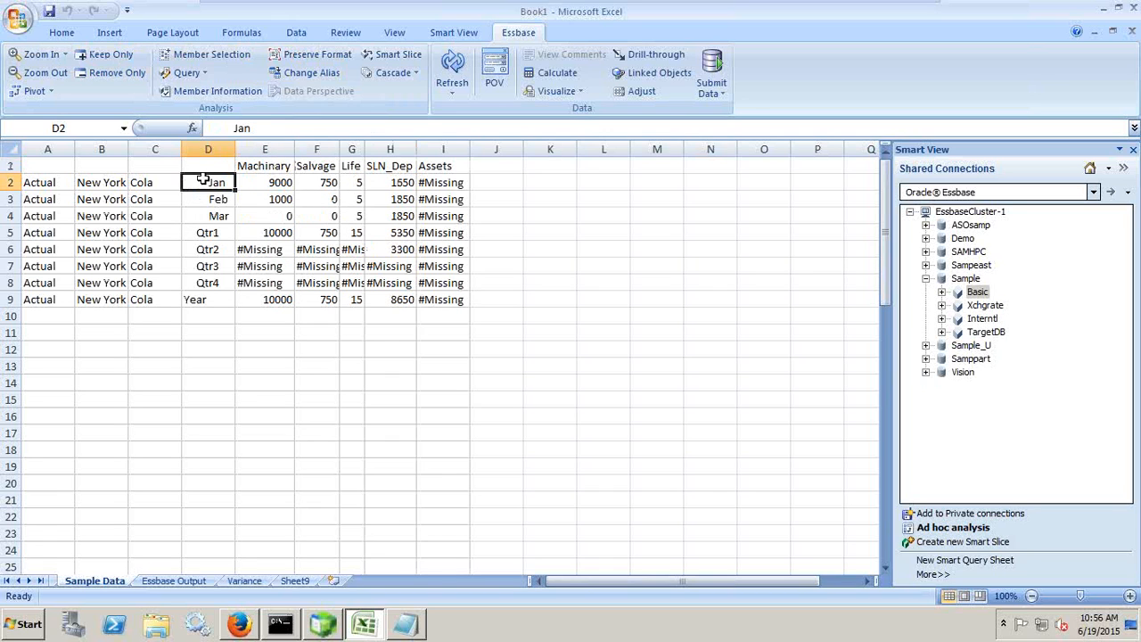
click(103, 55)
click(305, 261)
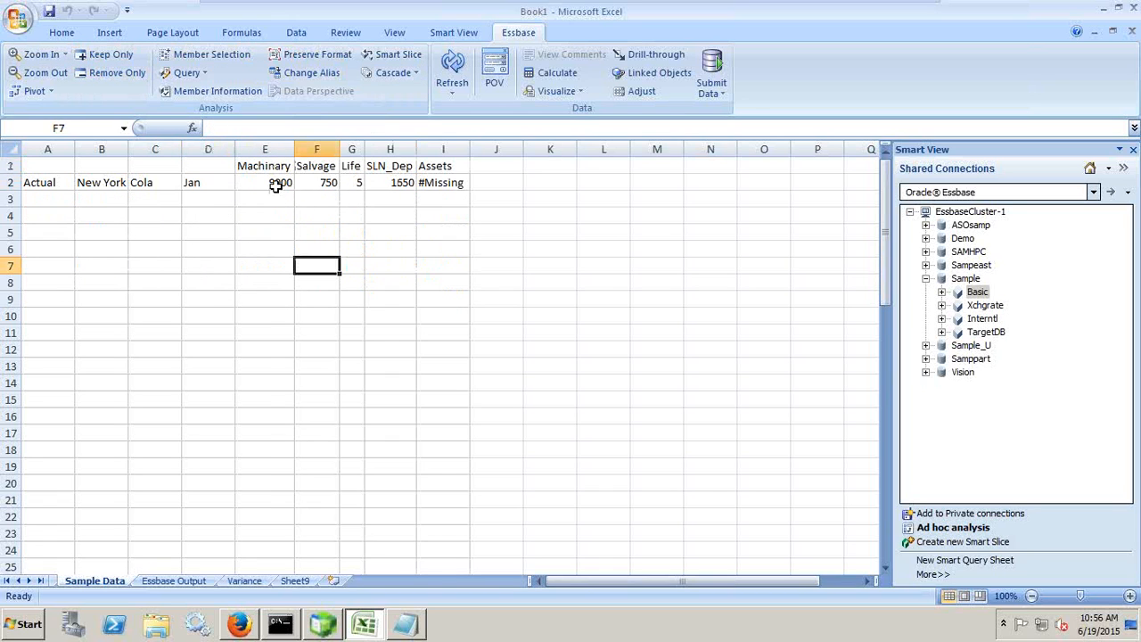
Step: Inspect the cells of the Excel workbook on the host computer and examine the Jan SLN_Dep value on the Sample Data sheet
drag(35, 166, 440, 195)
click(441, 214)
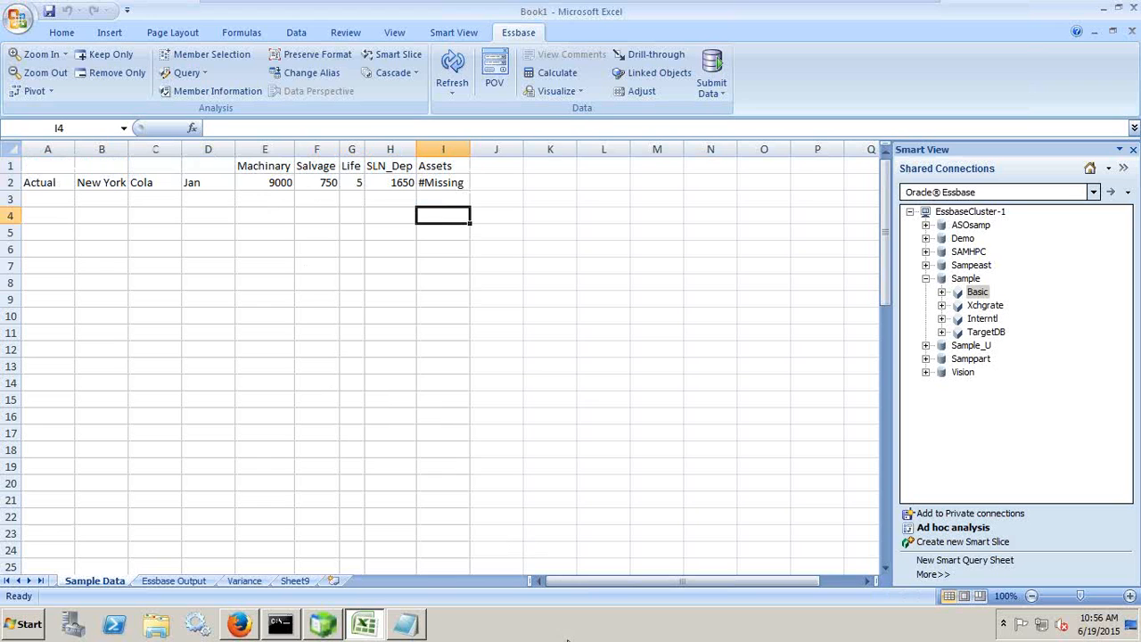
click(874, 13)
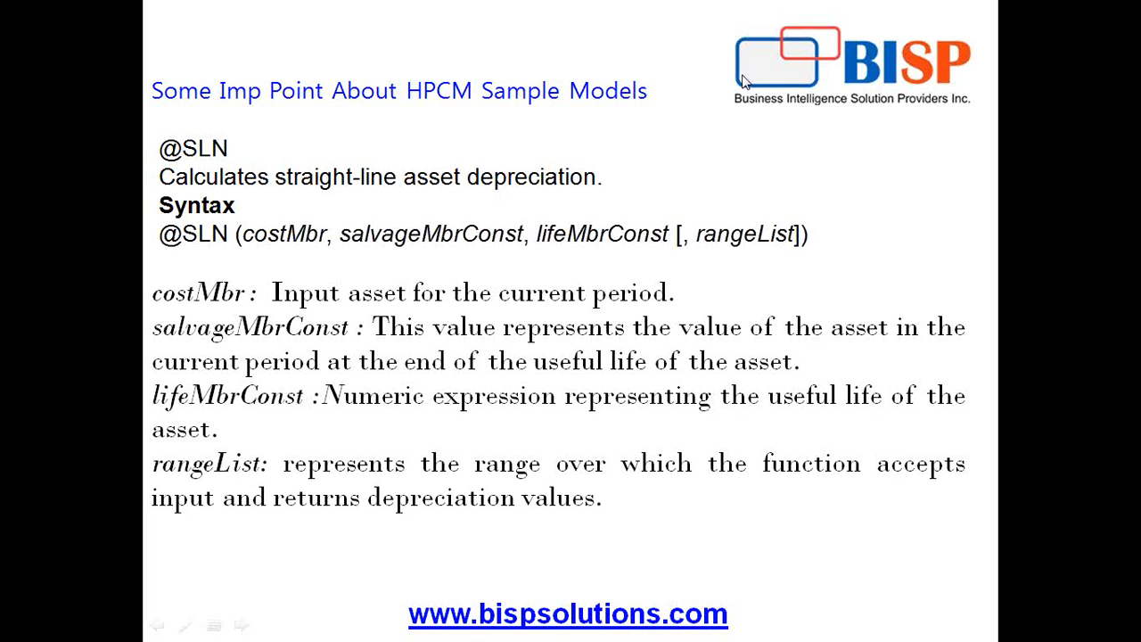
key(super)
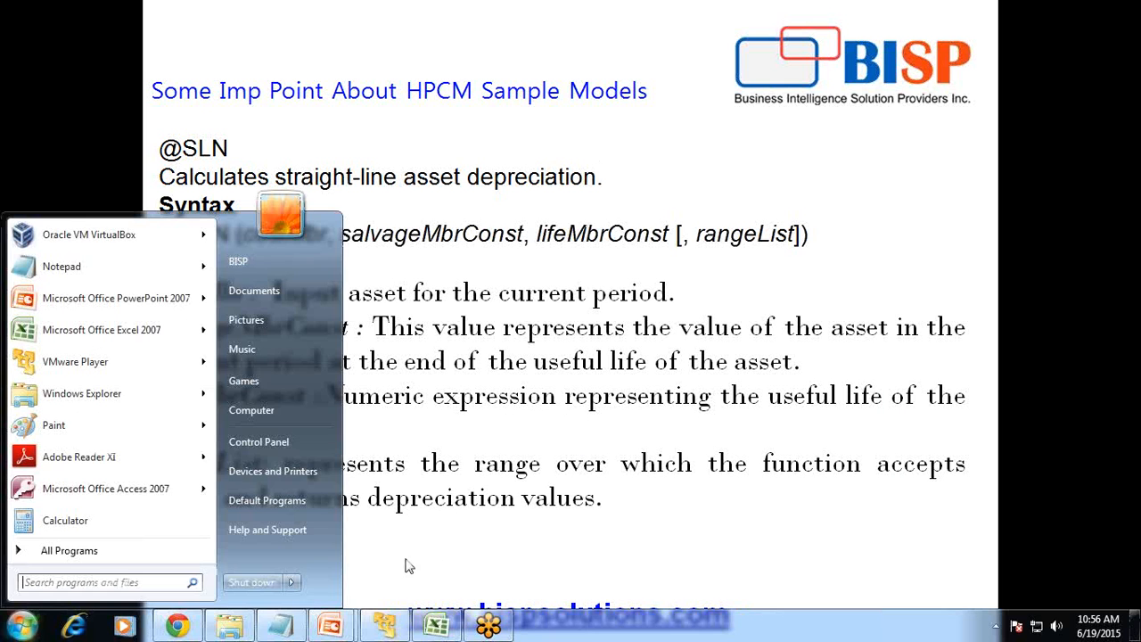
click(437, 624)
click(140, 185)
click(229, 182)
click(147, 201)
click(226, 200)
click(228, 215)
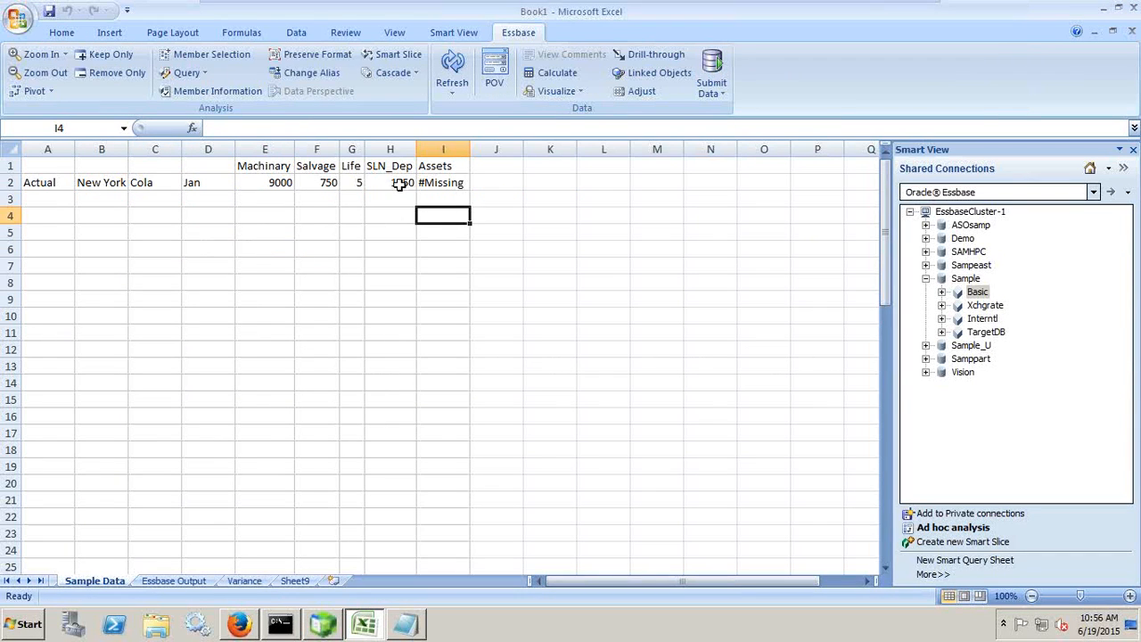
click(400, 184)
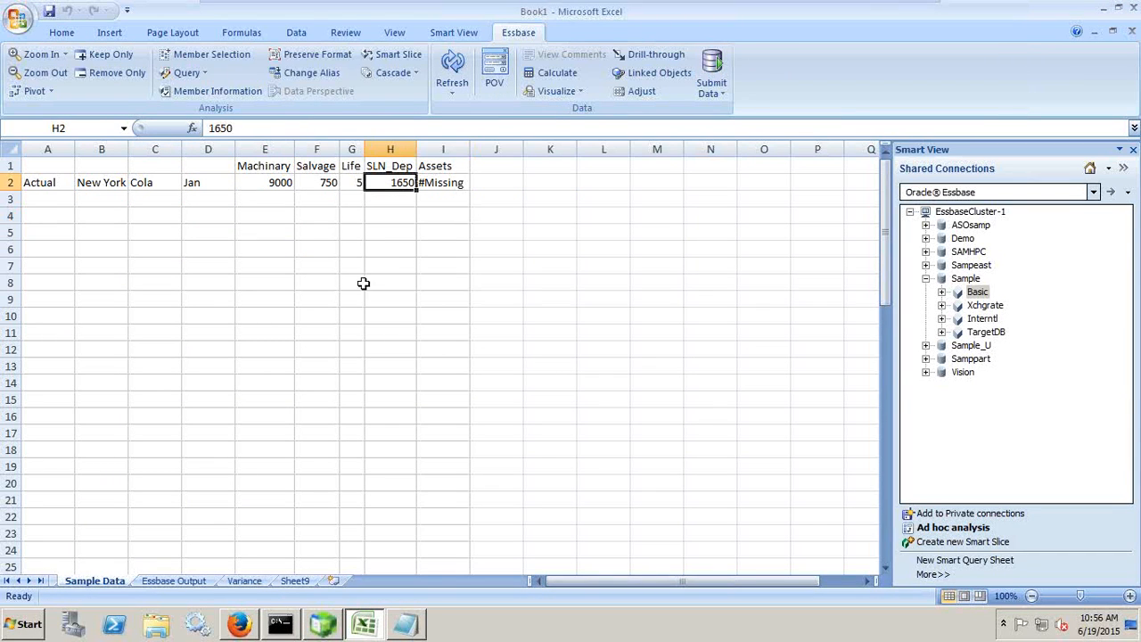
Step: Clear the old grid in A1:I5 on the Essbase Output sheet
drag(65, 164, 435, 183)
key(ctrl+c)
click(173, 580)
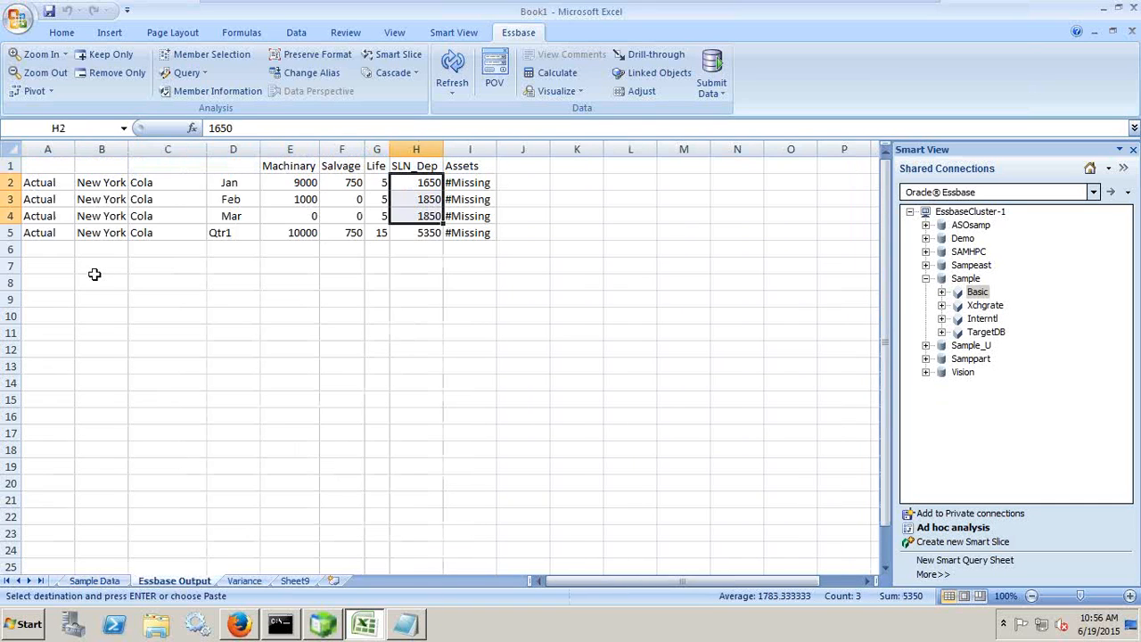
drag(44, 166, 487, 232)
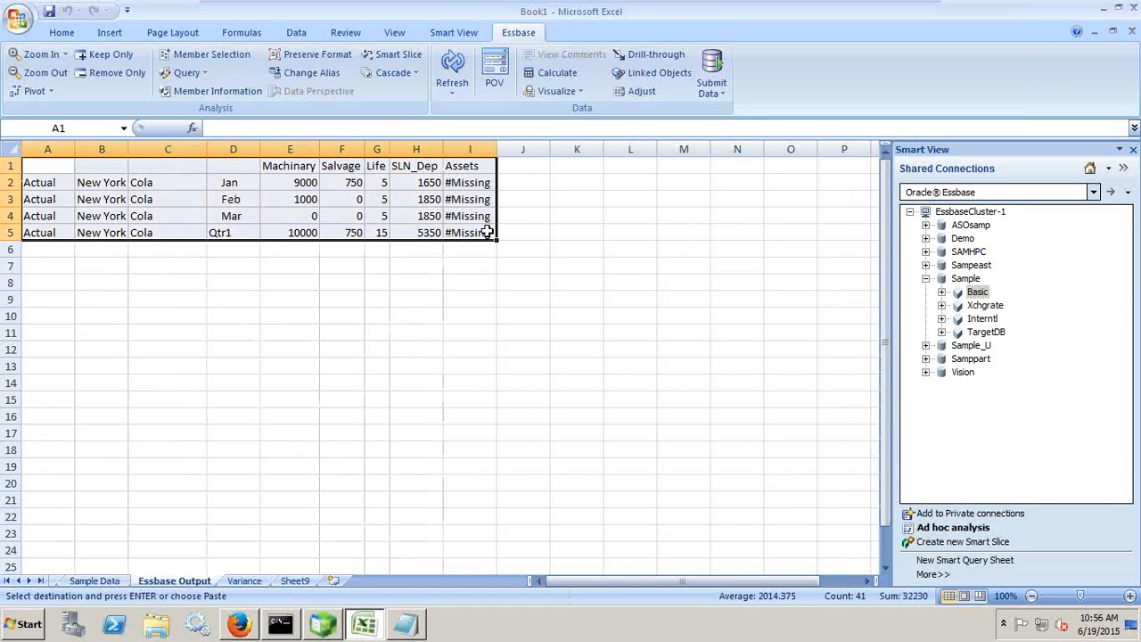
key(Delete)
Step: Copy the grid A1:I2 from the Sample Data sheet to cell A1 of the Essbase Output sheet
click(105, 580)
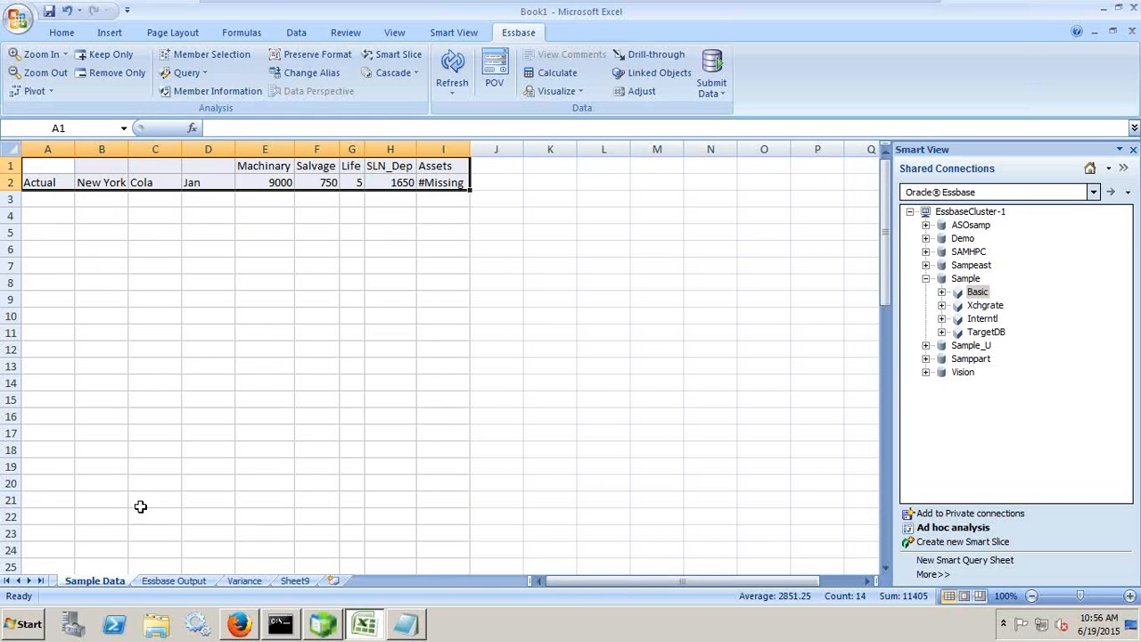
key(ctrl+c)
click(168, 581)
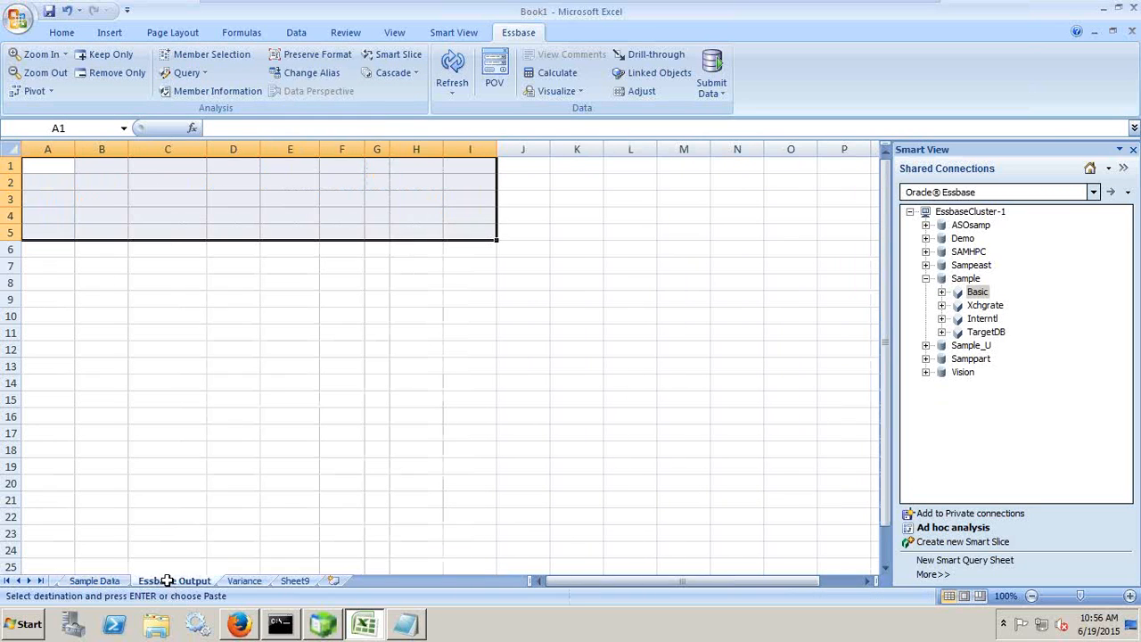
click(50, 169)
key(ctrl+v)
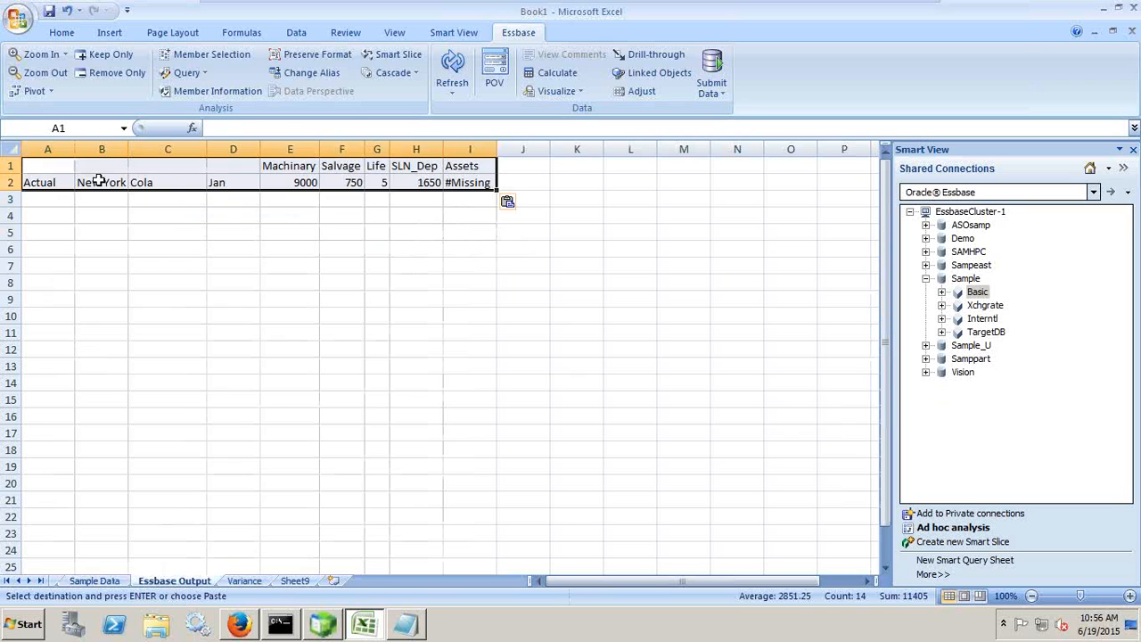
click(177, 232)
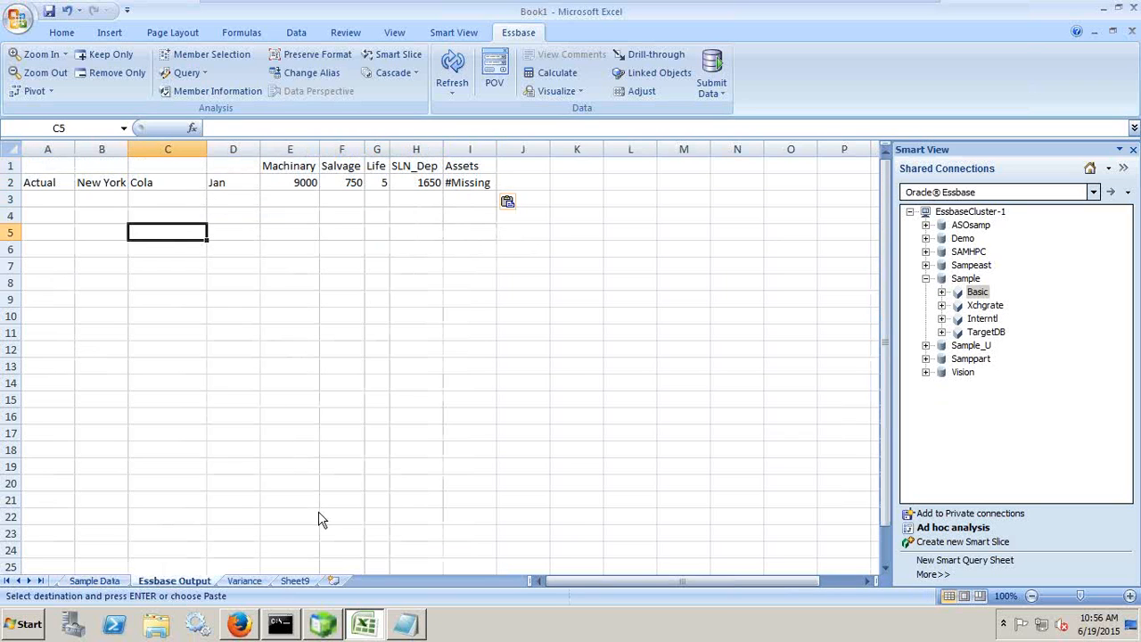
Step: Switch to Essbase Administration Services, clear all loaded data from the Sample Basic database, and return to the Book1 workbook
click(328, 622)
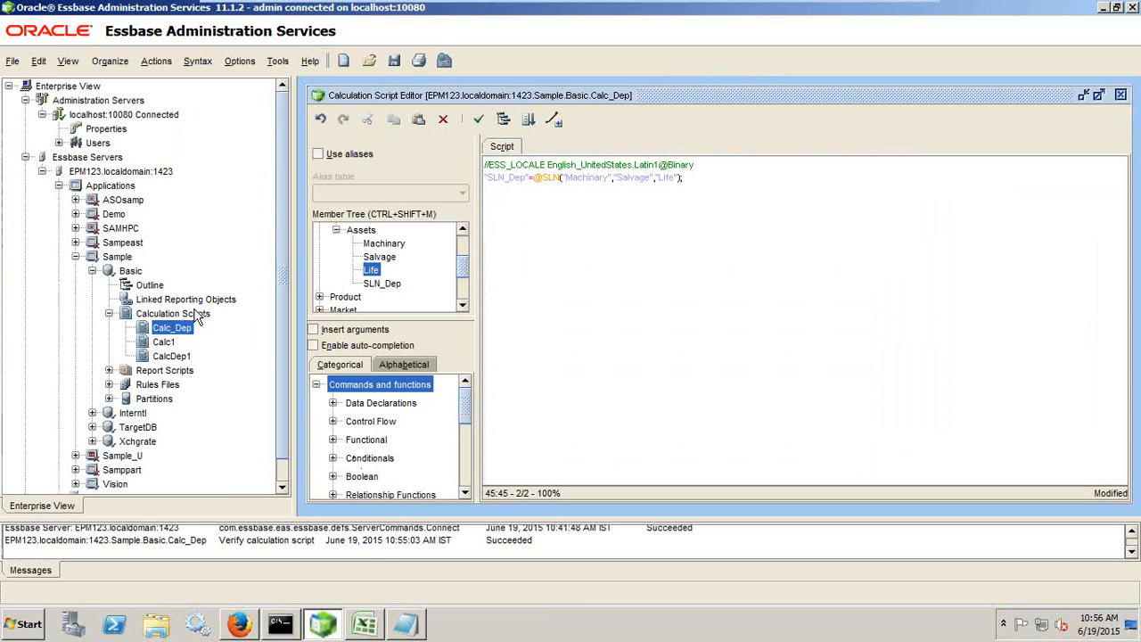
right_click(130, 272)
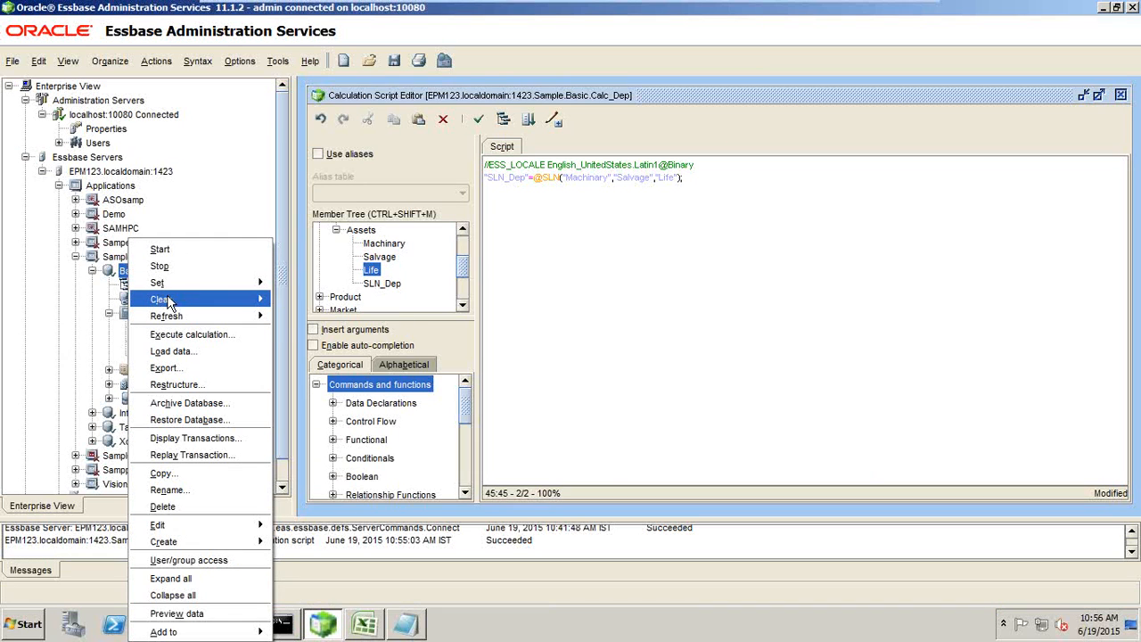
mouse_move(266, 301)
click(303, 299)
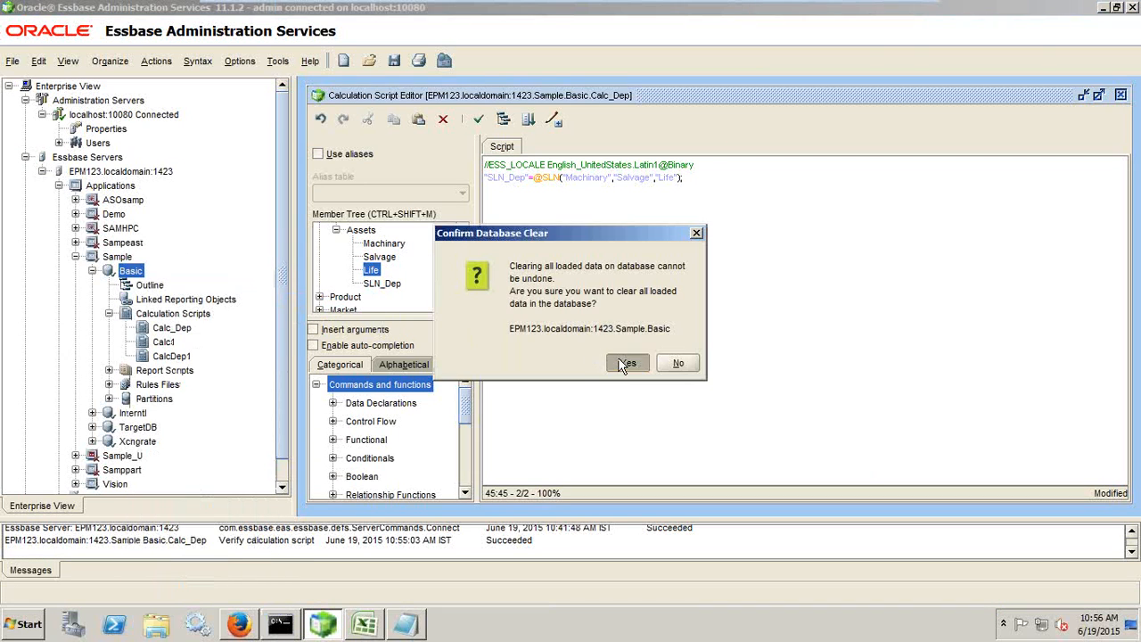
click(624, 363)
click(653, 342)
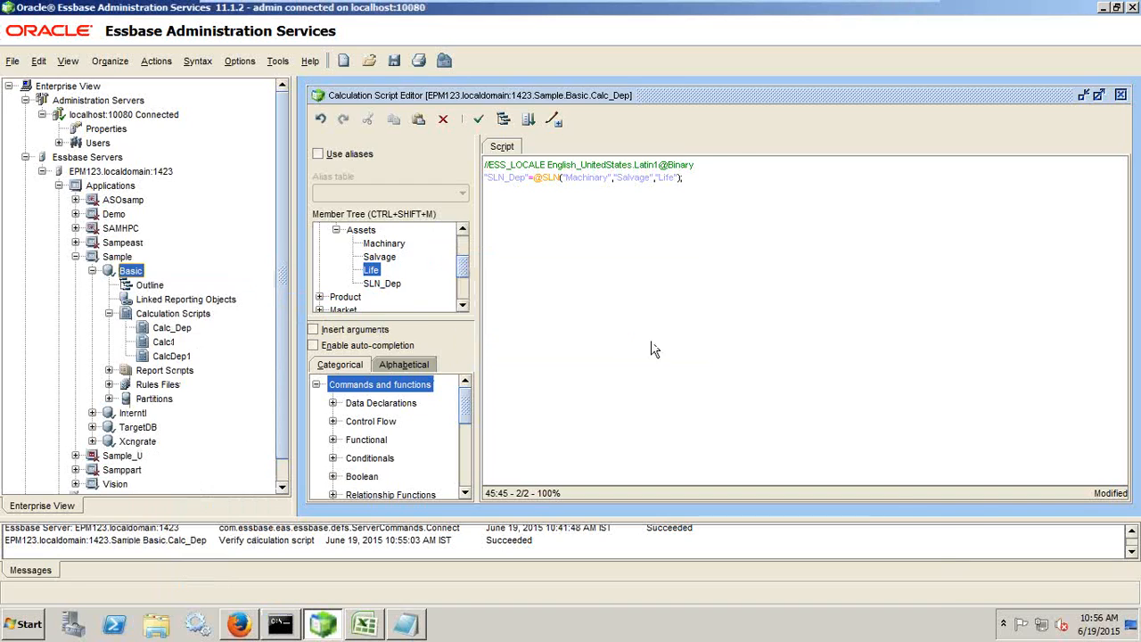
key(alt+Tab)
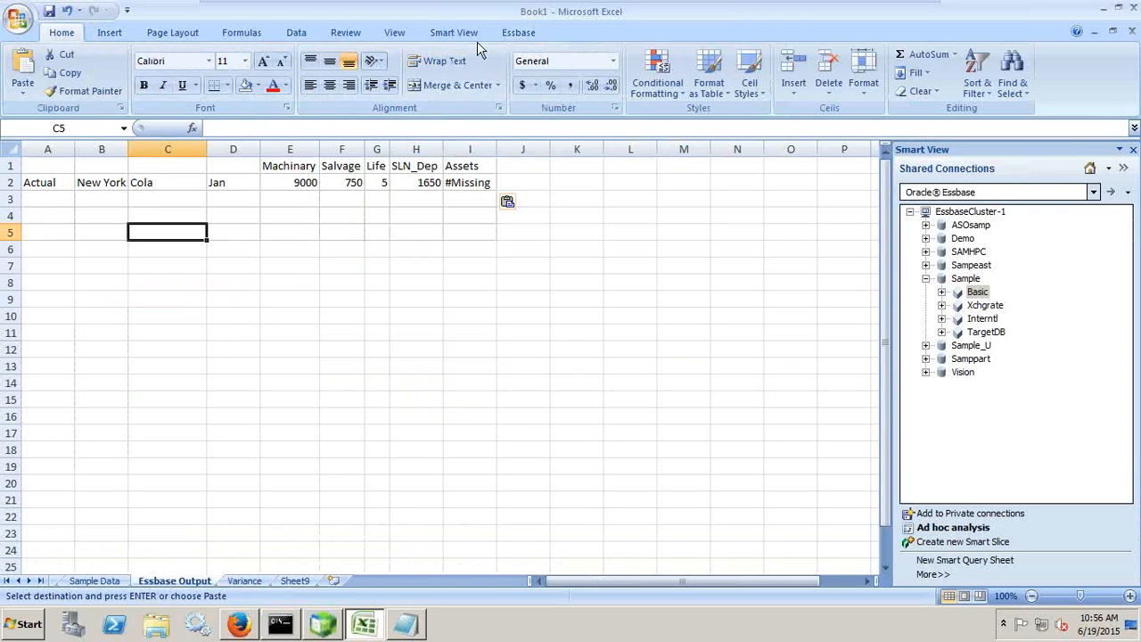
Step: Refresh the Essbase Output grid from the database and widen the Salvage and Life columns to fit their contents
click(508, 34)
click(465, 72)
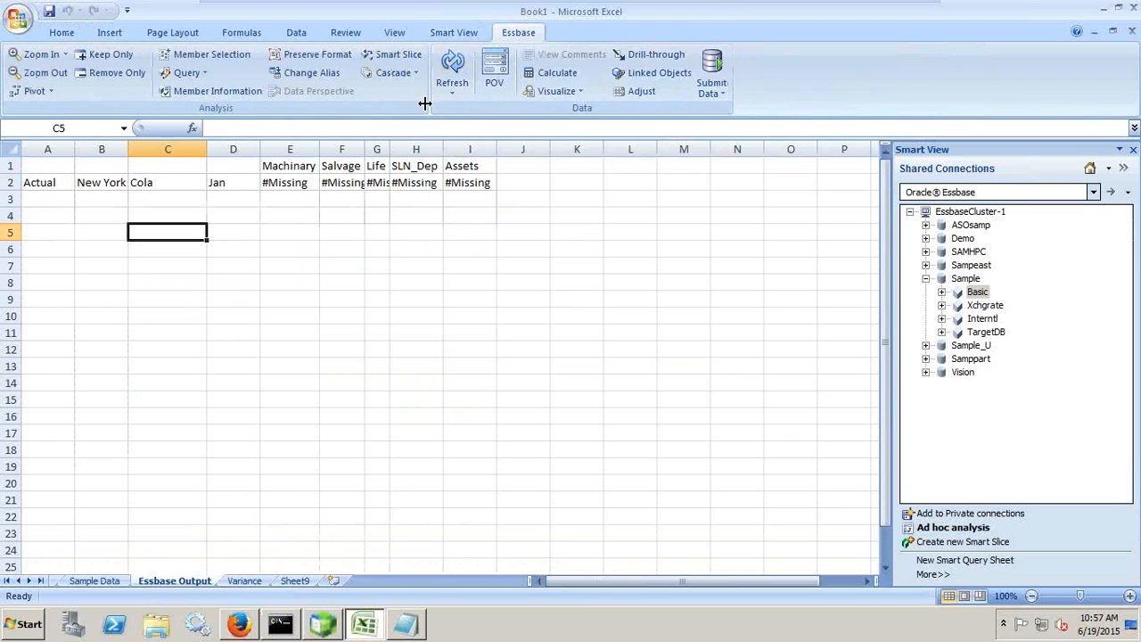
click(376, 148)
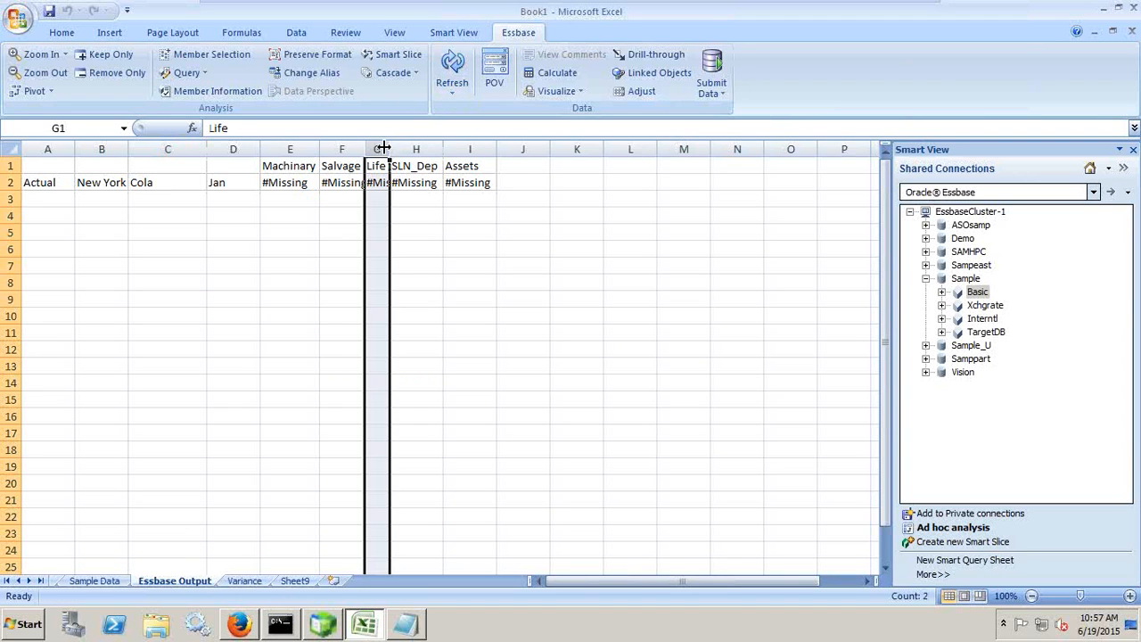
drag(389, 149, 421, 149)
click(397, 232)
drag(304, 181, 410, 178)
double_click(363, 144)
Step: Shade the SLN_Dep value cell H2 on the Essbase Output sheet with a gray fill
click(453, 178)
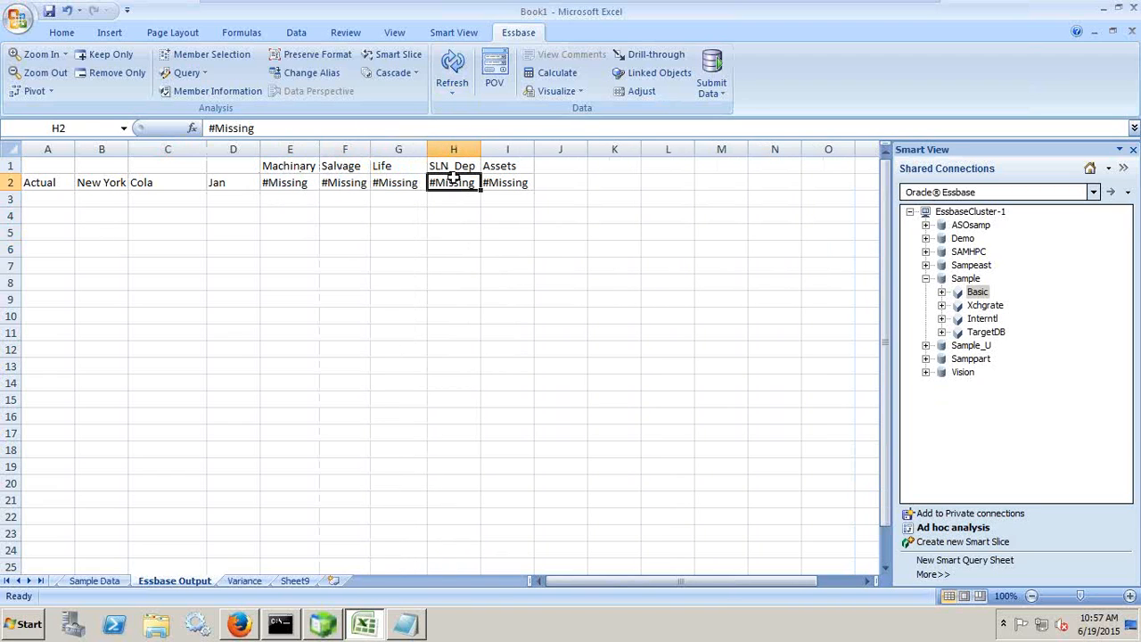
click(58, 34)
click(256, 85)
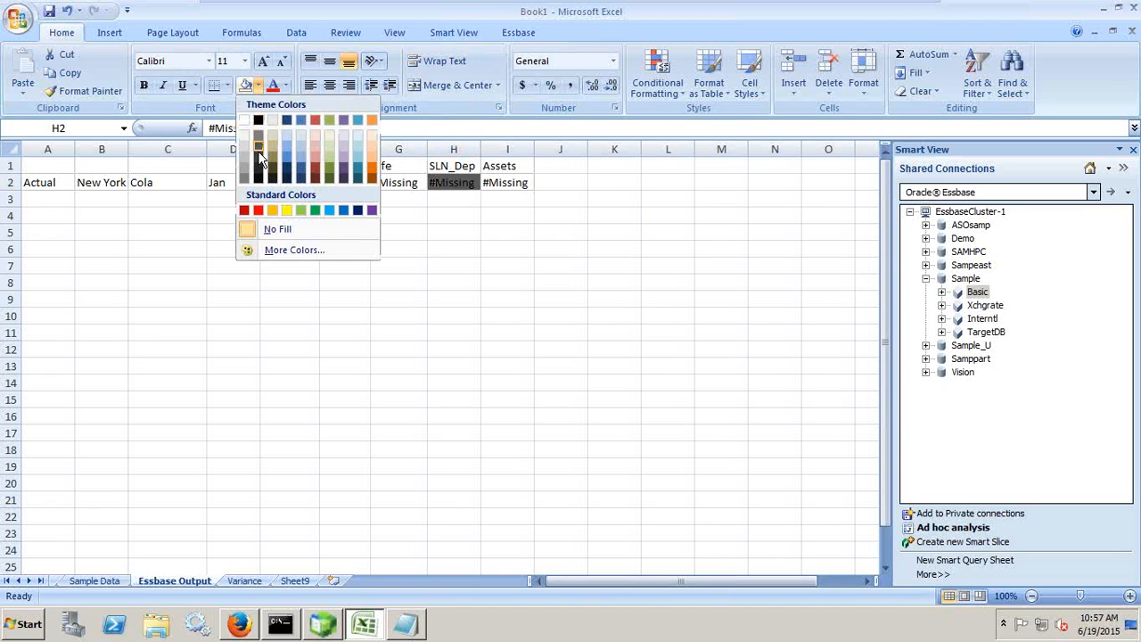
click(410, 206)
click(410, 214)
click(415, 188)
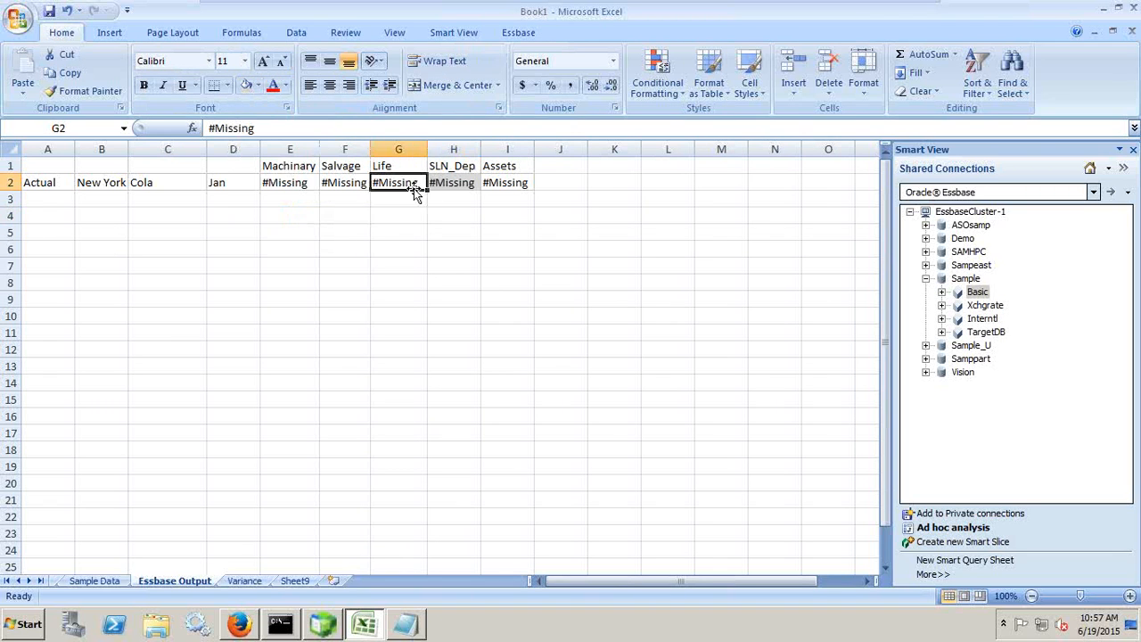
click(456, 184)
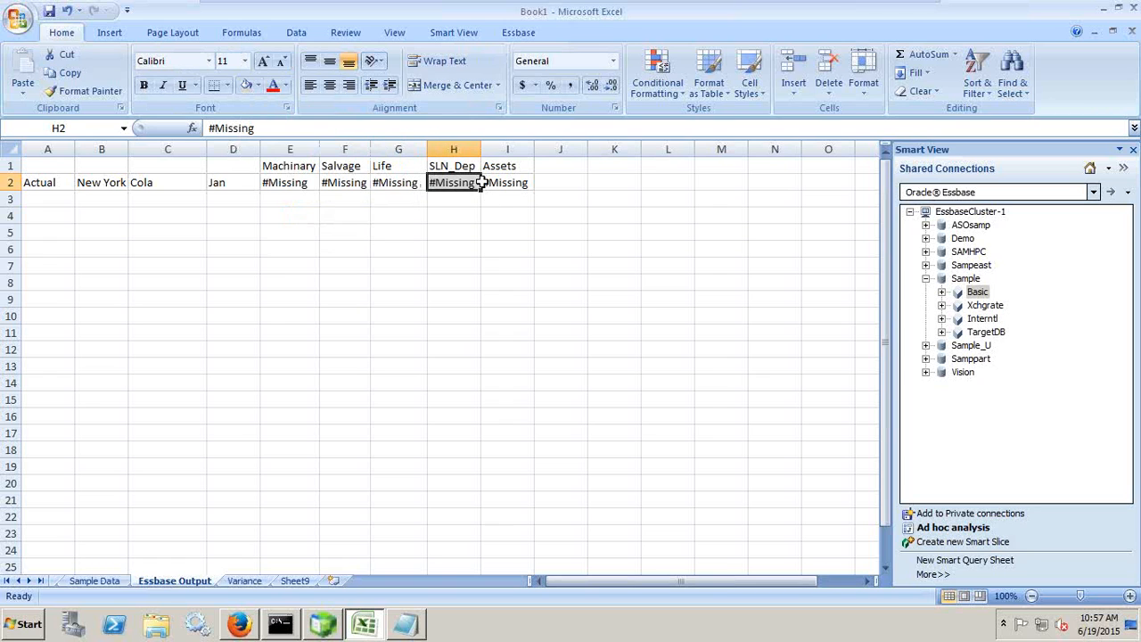
Step: Delete the Assets column I from the Essbase Output sheet
right_click(507, 149)
click(551, 256)
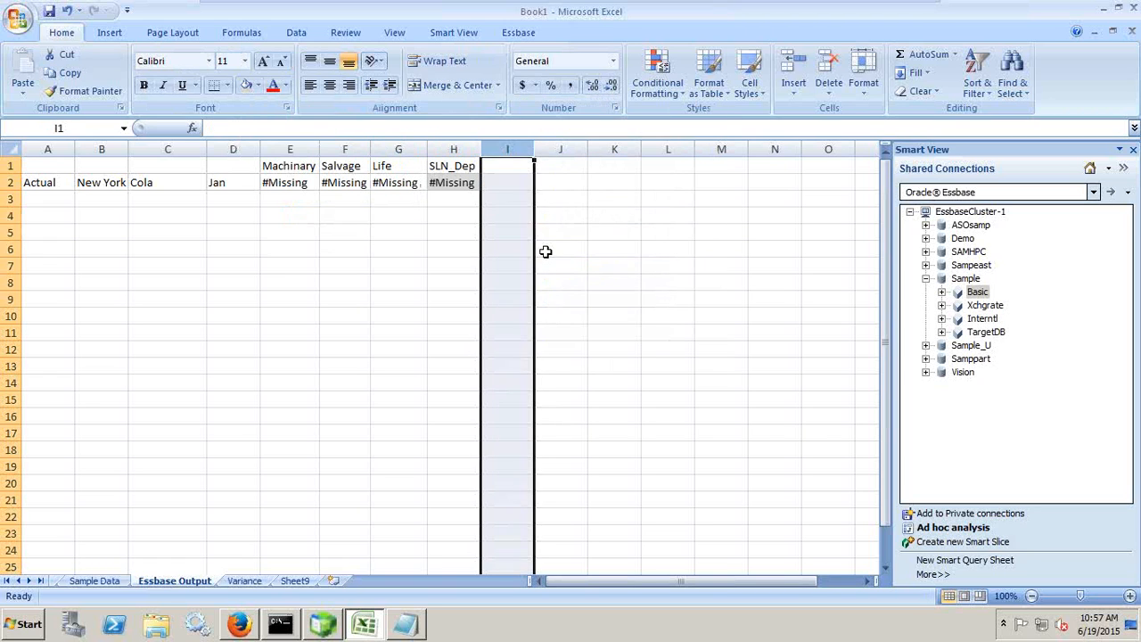
click(398, 248)
Step: Enter the Jan input values on the Essbase Output sheet: Machinary 9000, Salvage 750 and Life 5
click(293, 189)
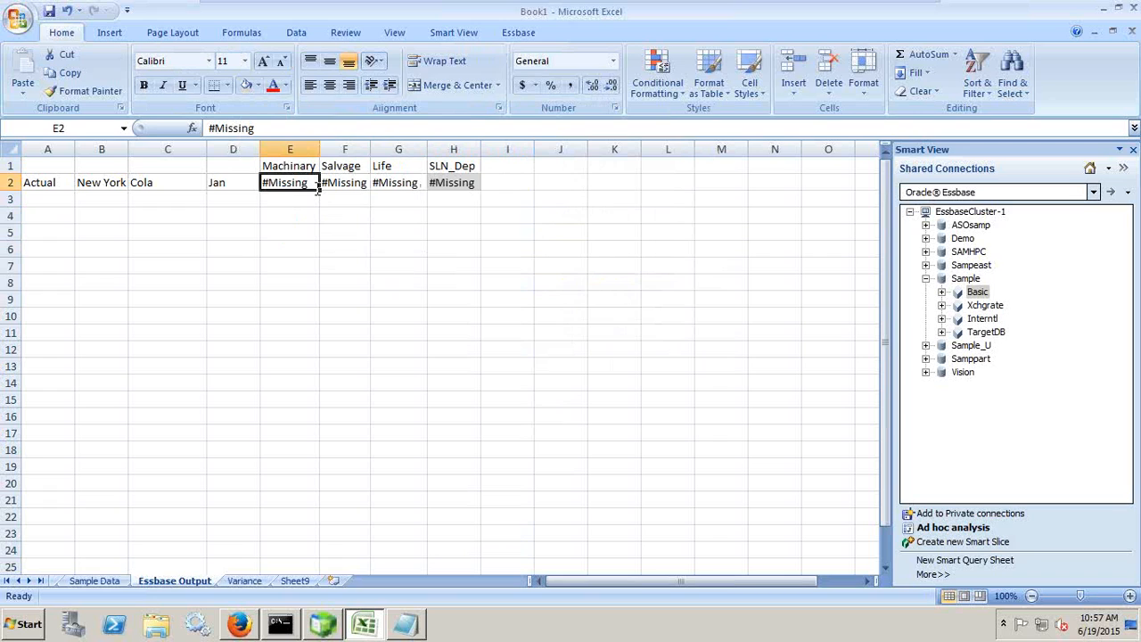
text(9000)
key(Return)
text(\)
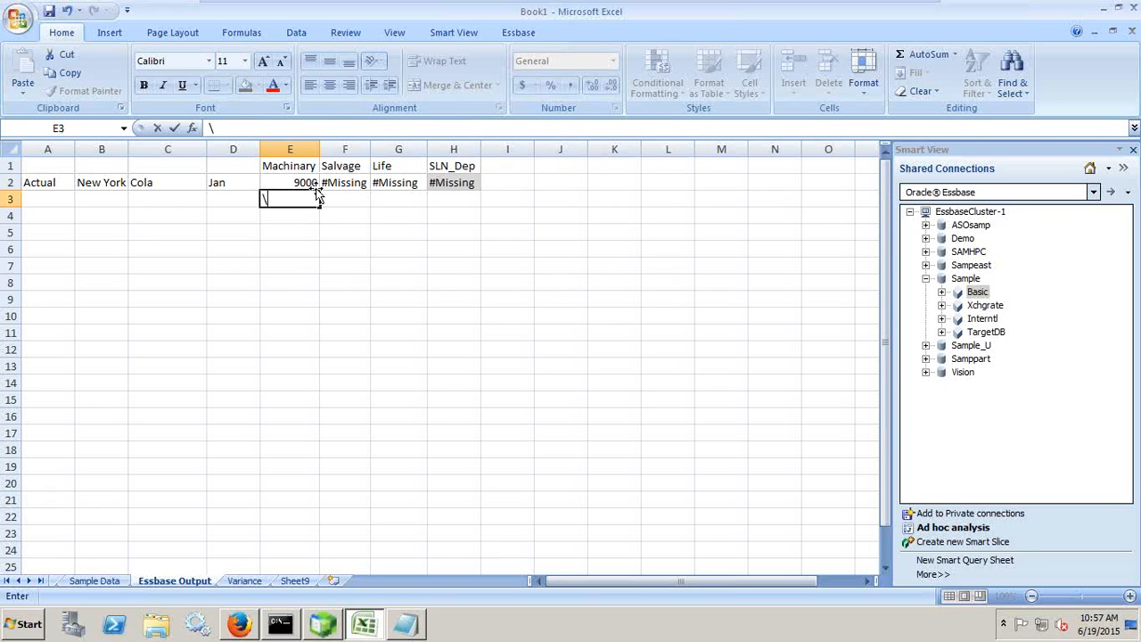
click(314, 184)
key(Right)
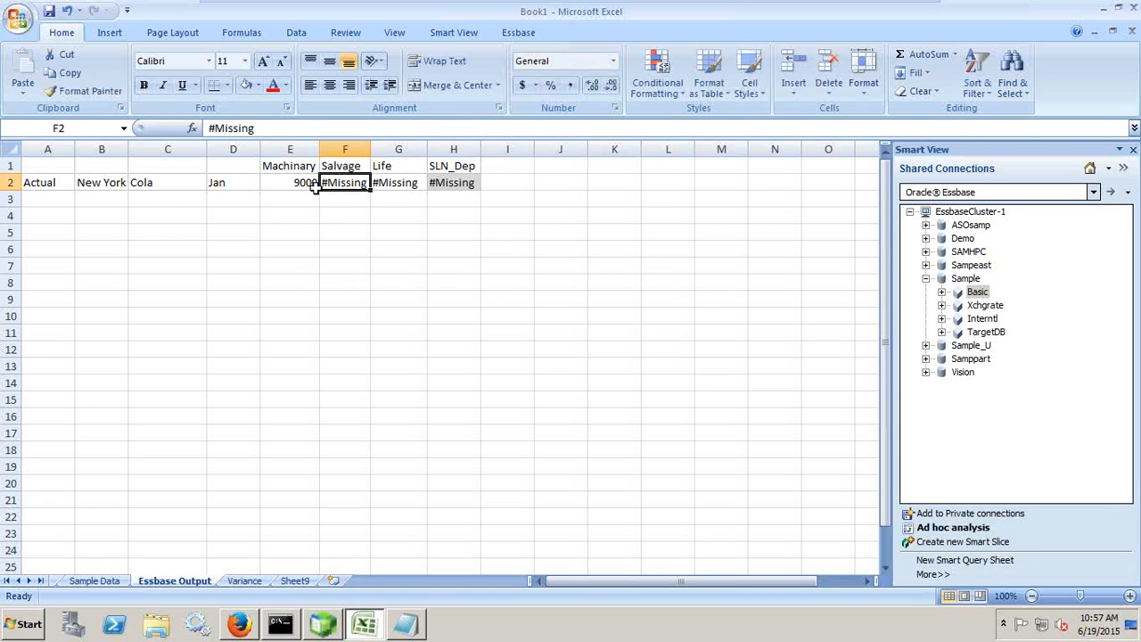
text(750)
key(Return)
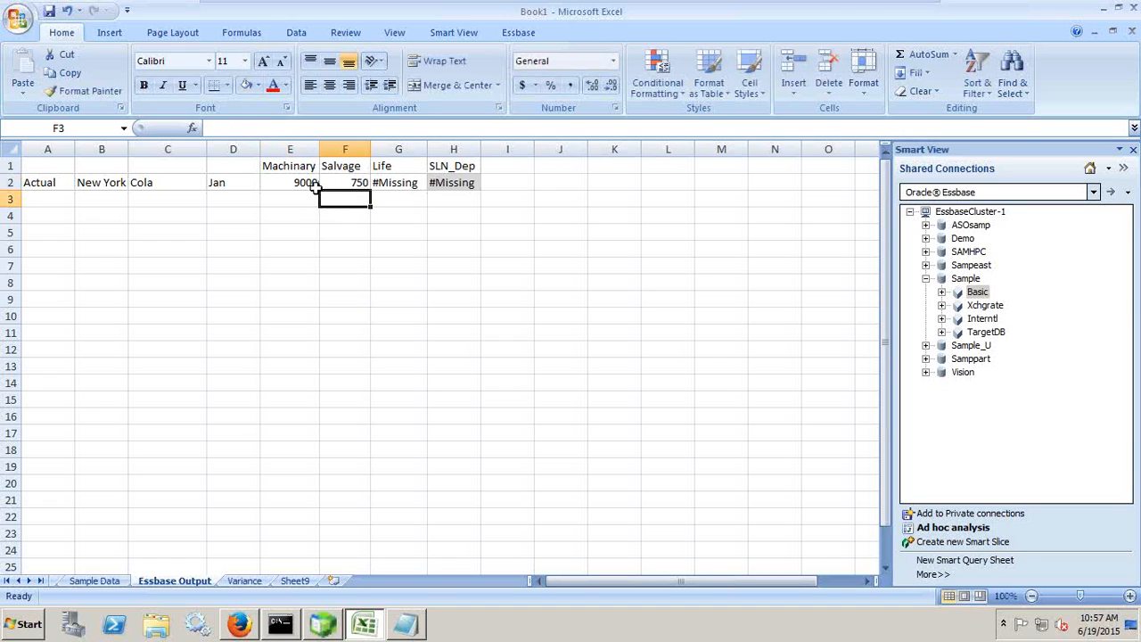
key(Up)
key(Right)
text(5)
key(Return)
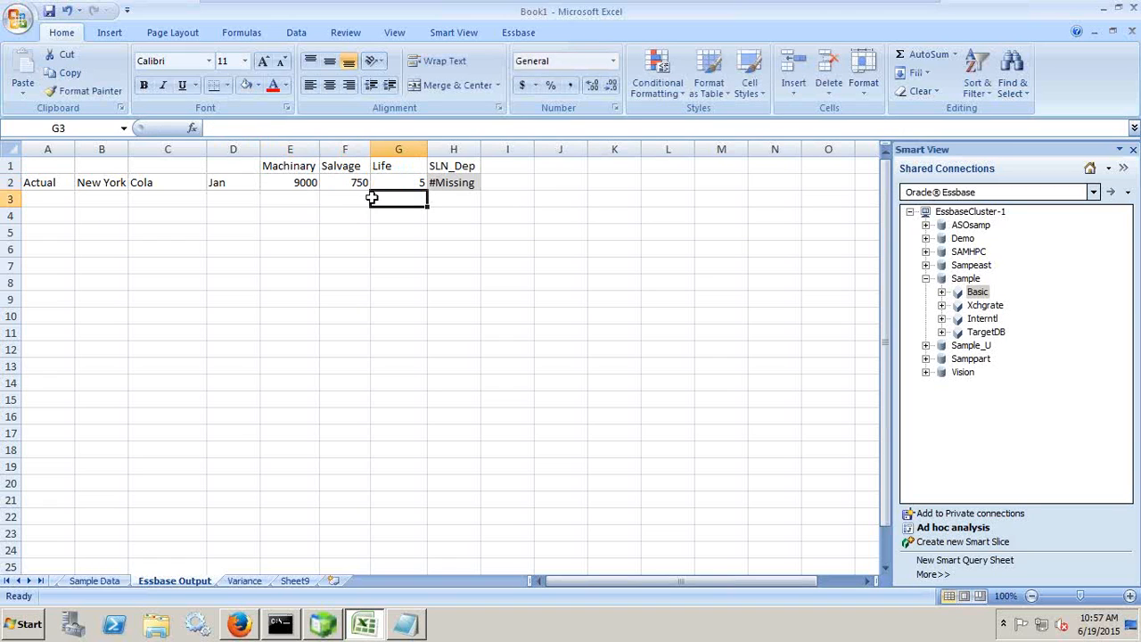
Step: Submit the data in the A1:H2 grid of the Essbase Output sheet to the Essbase database
drag(71, 170, 450, 183)
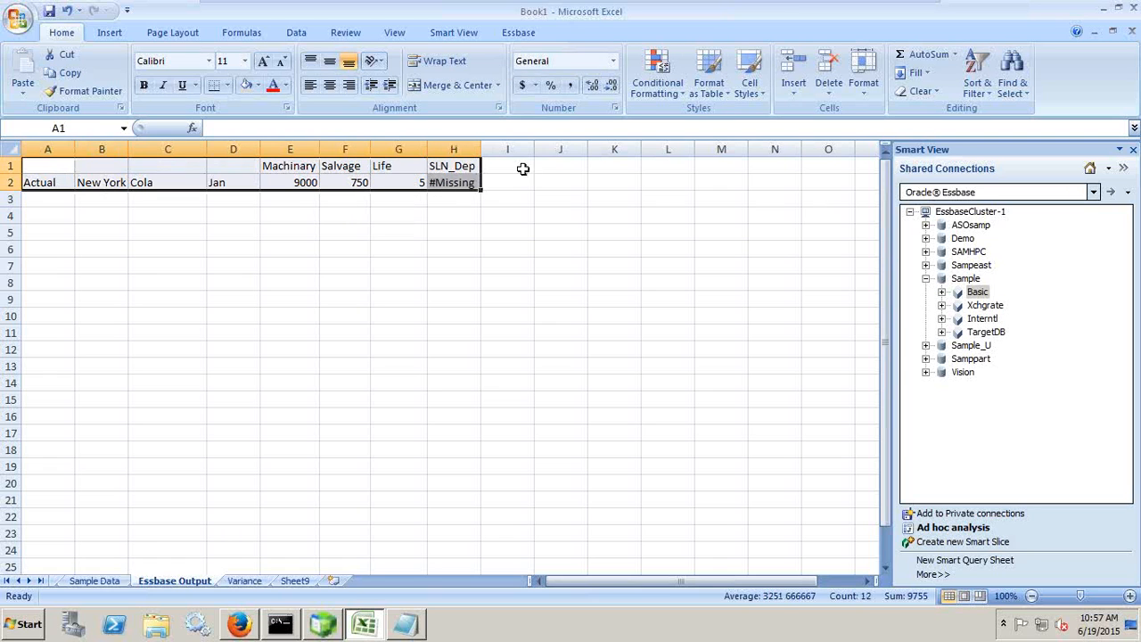
click(517, 32)
click(713, 89)
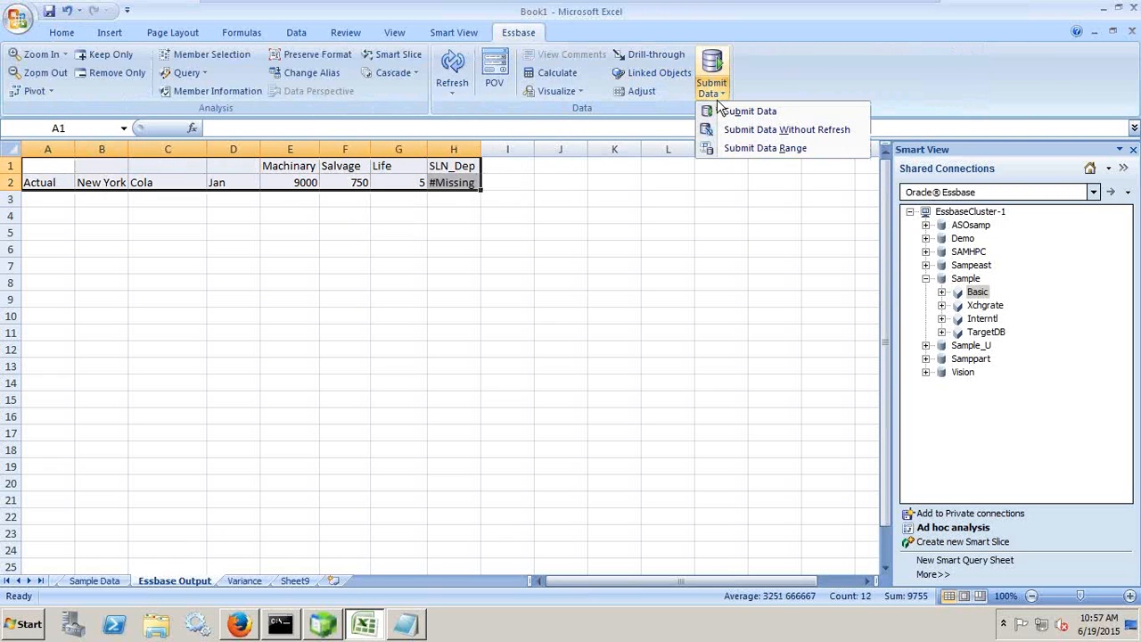
click(718, 109)
click(615, 232)
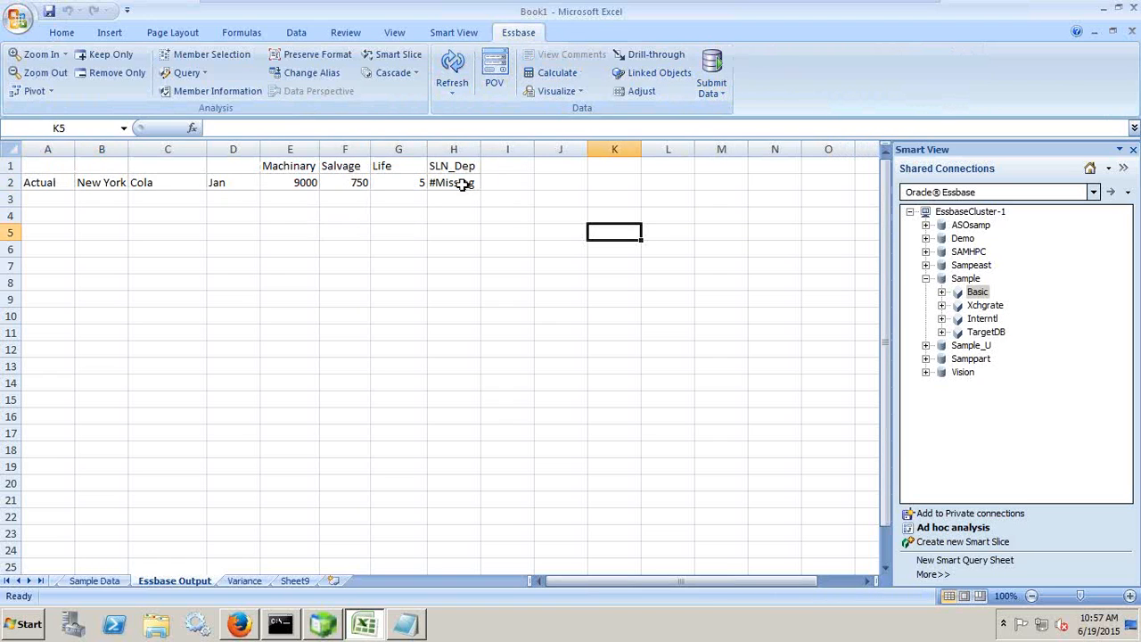
Step: Check the SLN_Dep value on the Sample Data sheet and clear the old grid in A1:I5 on the Variance sheet
click(85, 580)
click(377, 310)
click(389, 181)
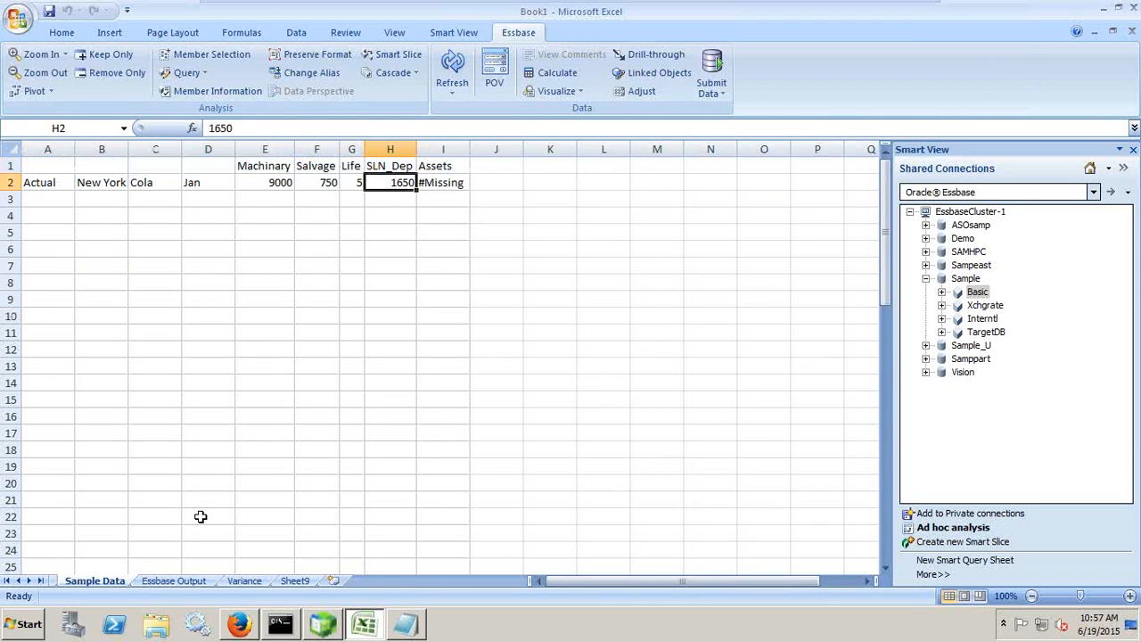
click(172, 580)
click(235, 580)
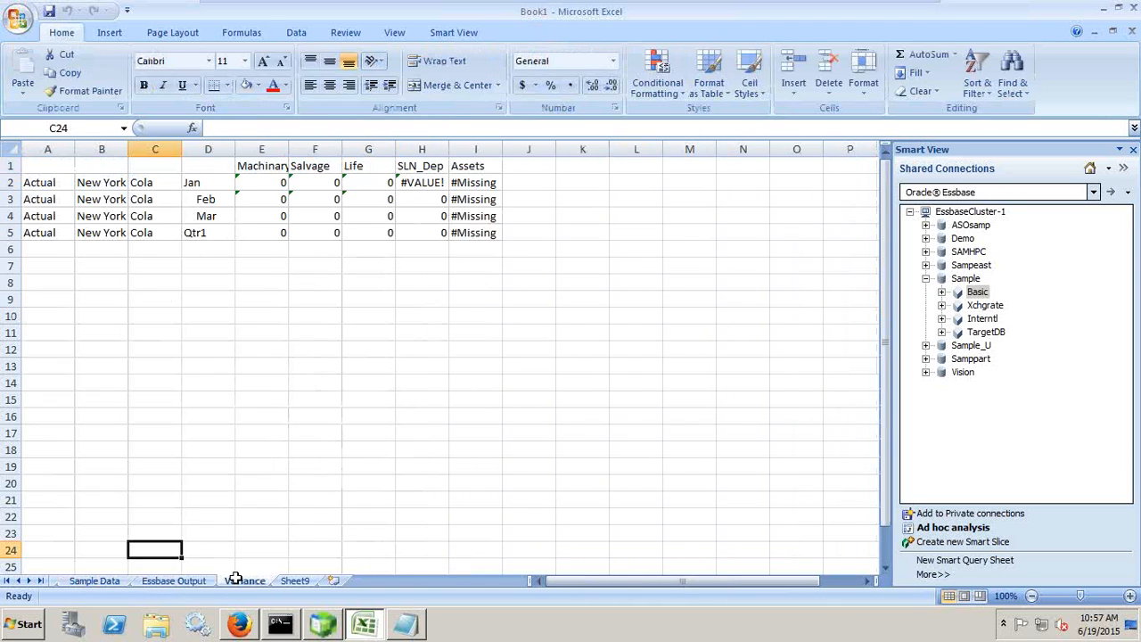
drag(49, 169, 429, 243)
key(Delete)
click(259, 479)
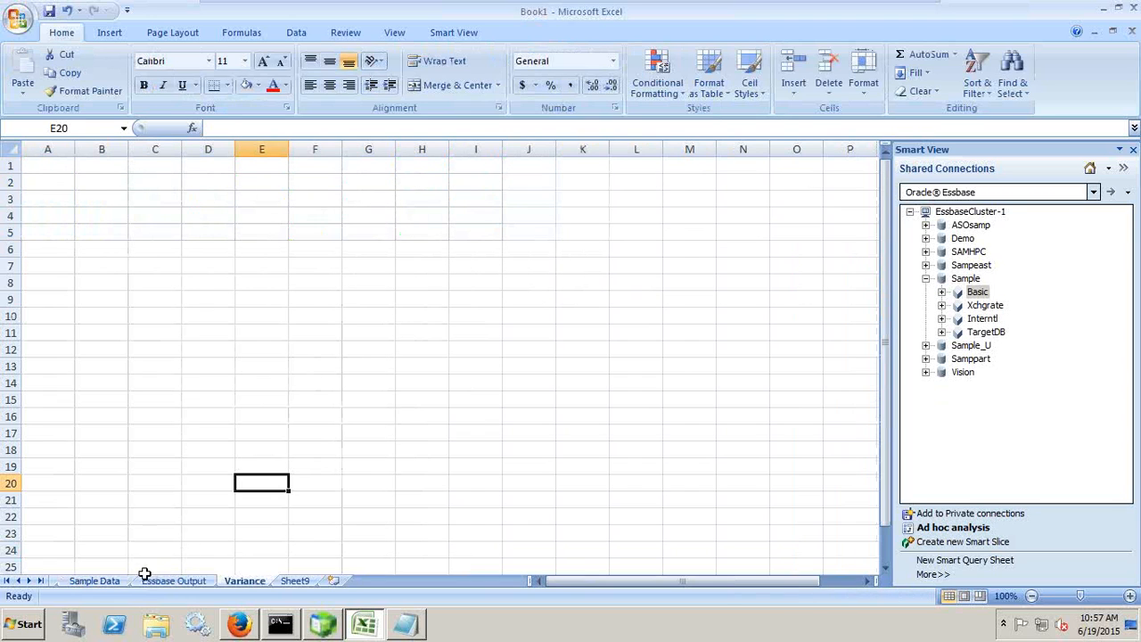
Step: Copy the grid A1:I2 from the Sample Data sheet to cell A1 of the Variance sheet
click(115, 579)
drag(57, 165, 434, 198)
key(ctrl+c)
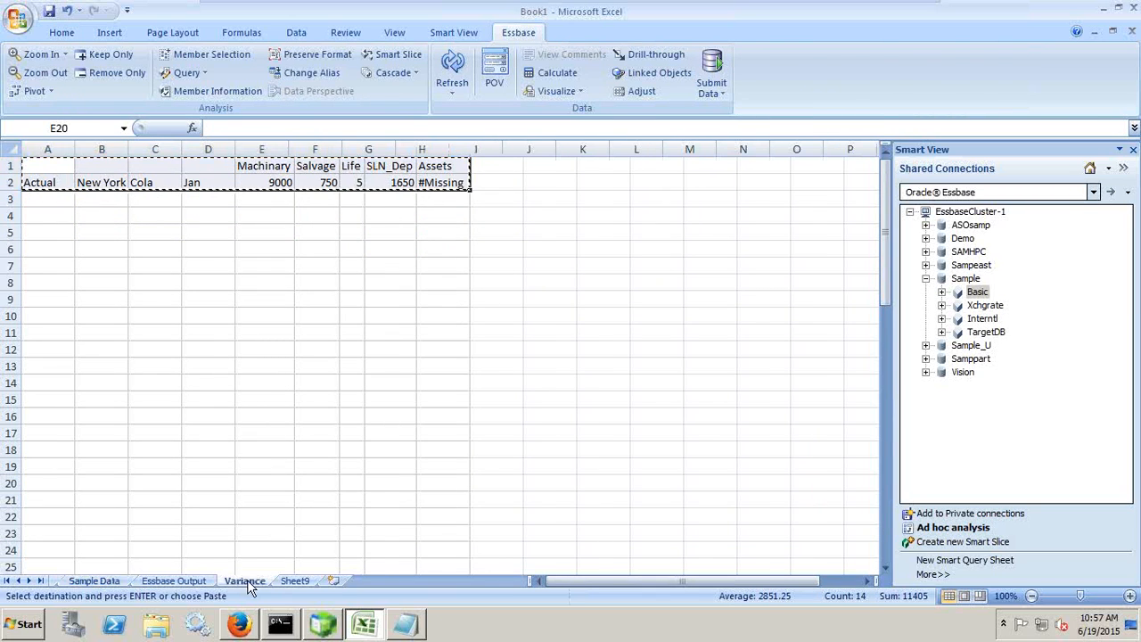
click(244, 580)
click(67, 166)
key(ctrl+v)
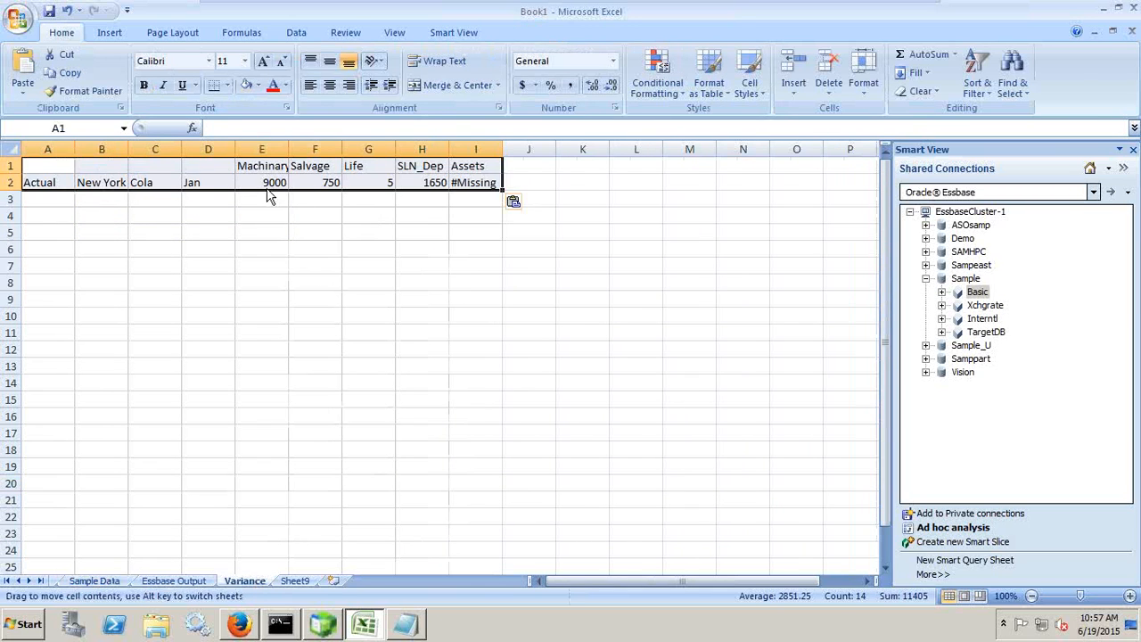
Step: Enter the formula ='Sample Data'!E2-'Essbase Output'!E2 in the Machinary cell E2 of the Variance sheet
click(267, 182)
text(=)
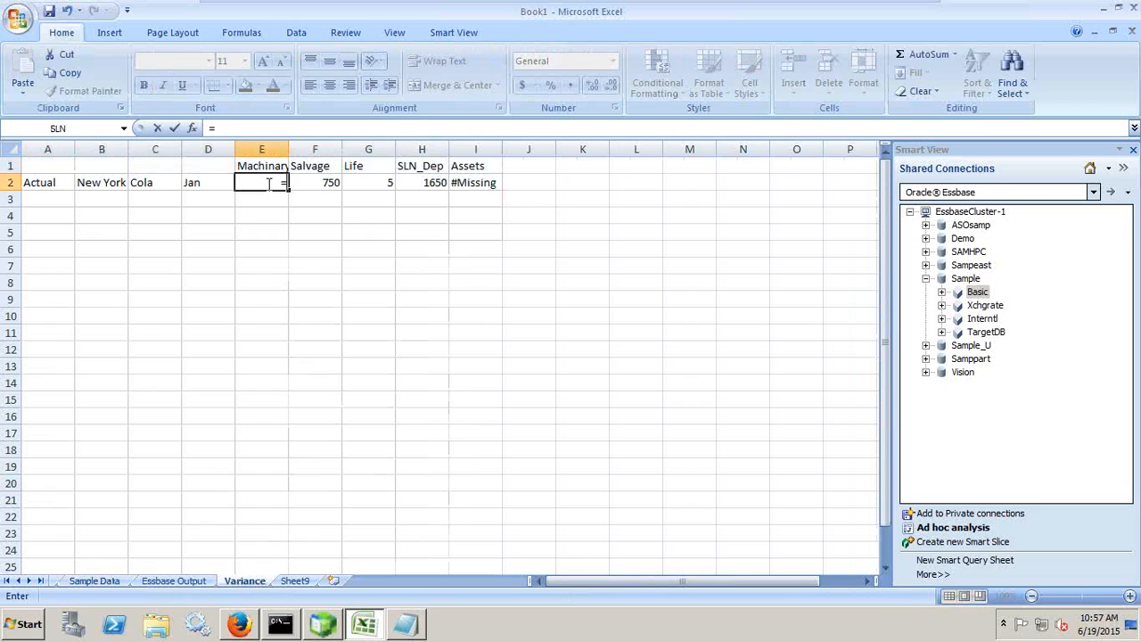
click(93, 581)
click(272, 182)
click(332, 128)
text(-)
click(173, 580)
click(304, 183)
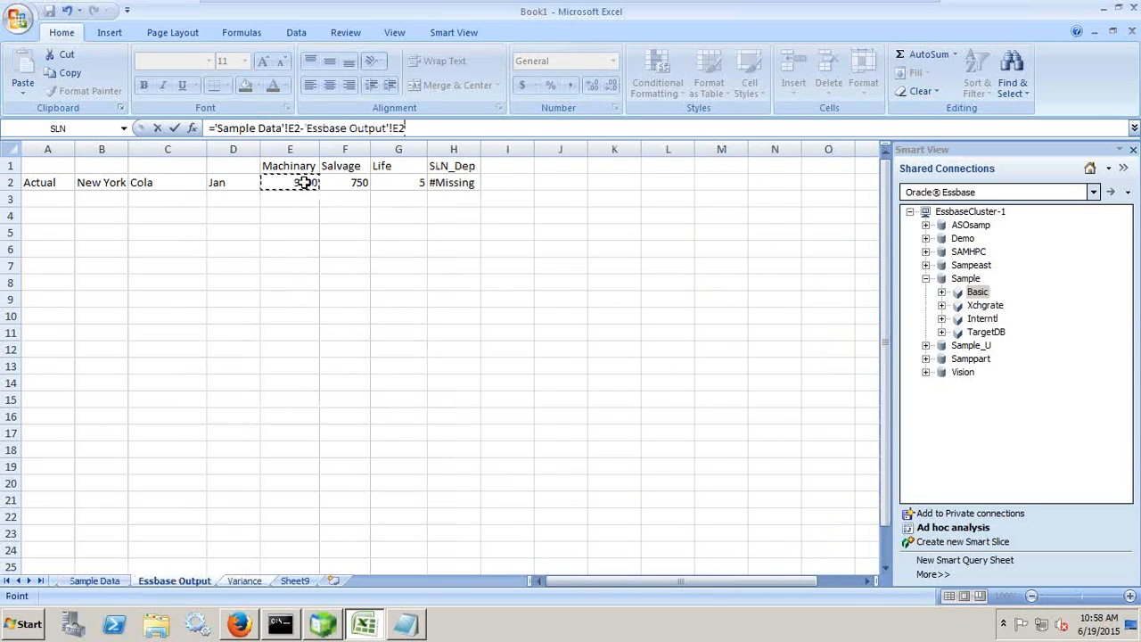
key(Return)
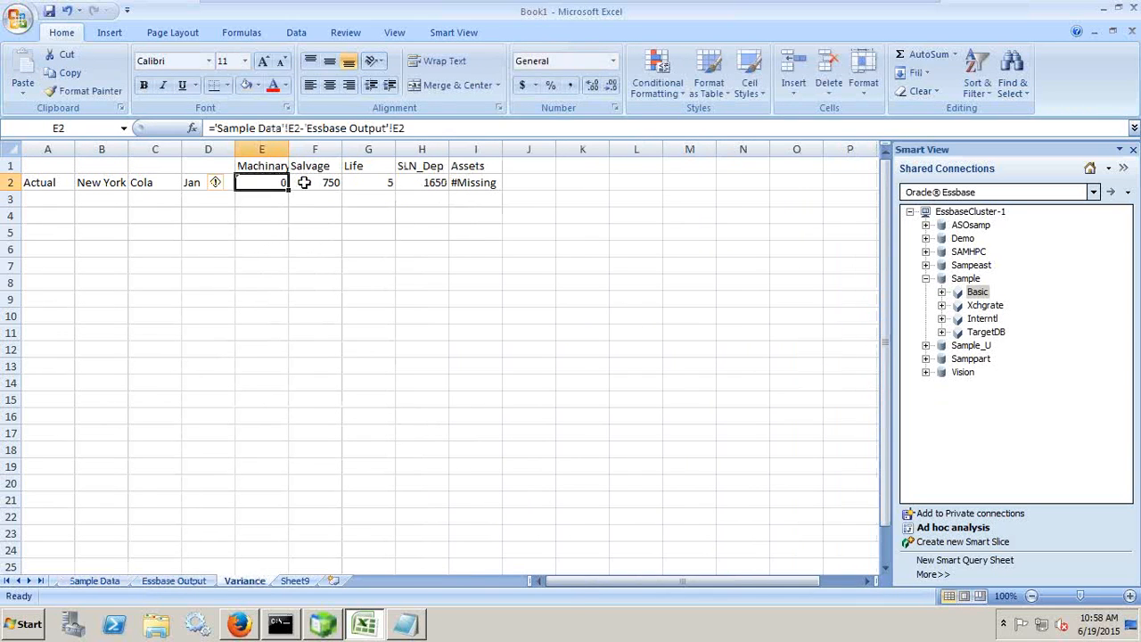
Step: Copy the variance formula from E2 to the Salvage, Life and SLN_Dep cells F2:H2
key(ctrl+c)
key(Right)
key(shift+Right)
key(shift+Right)
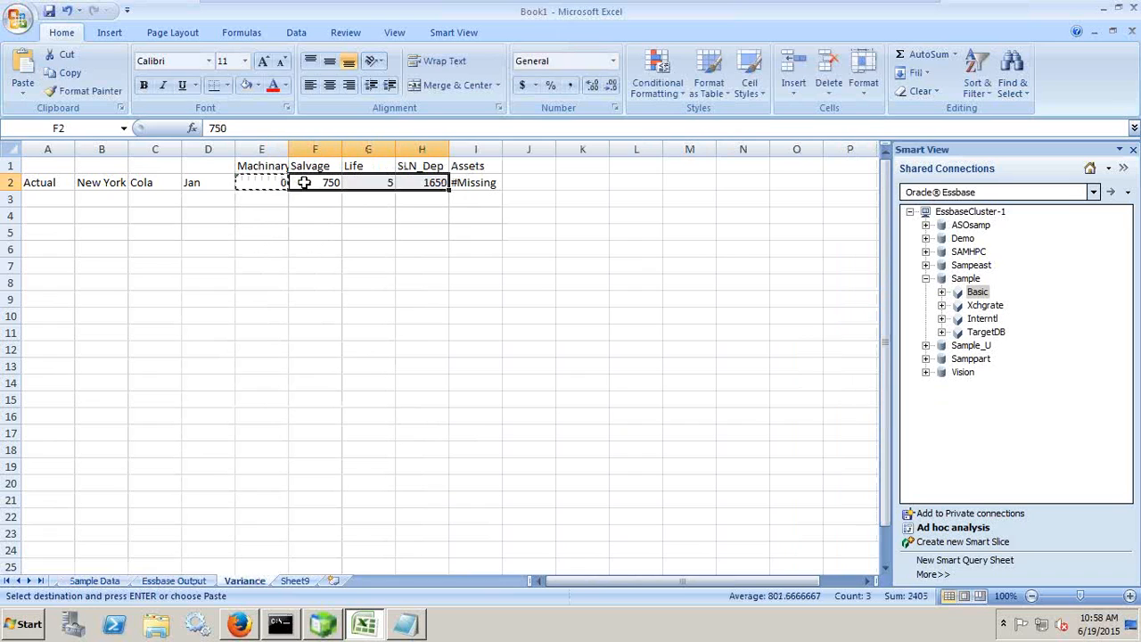
key(ctrl+v)
key(Return)
key(Return)
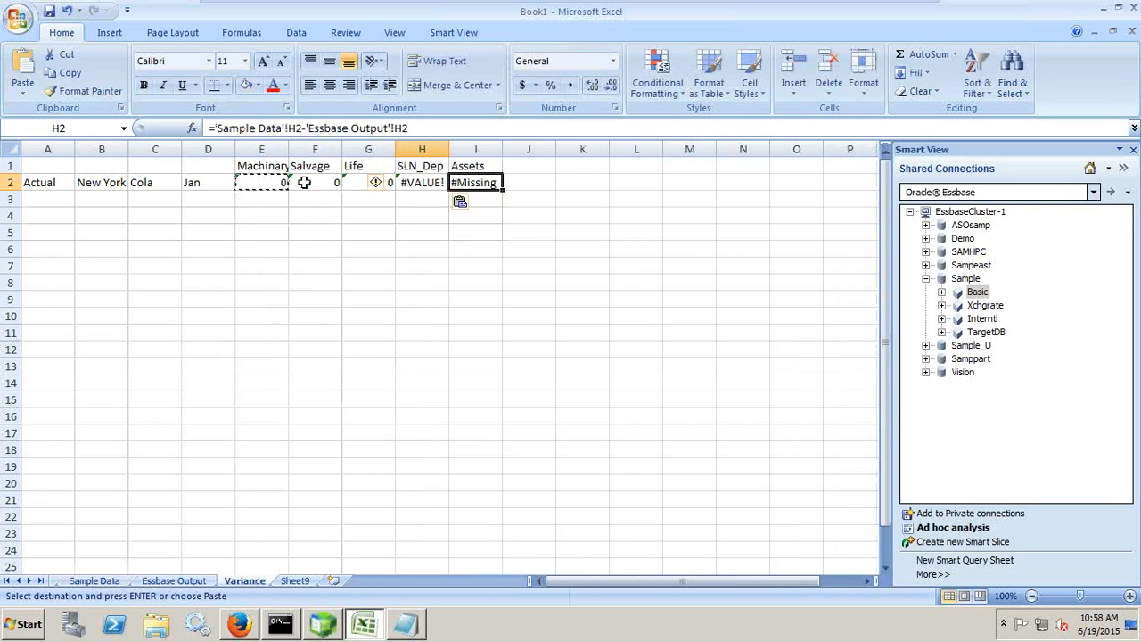
Step: Clear the SLN_Dep variance formula from cell H2 of the Variance sheet
key(Delete)
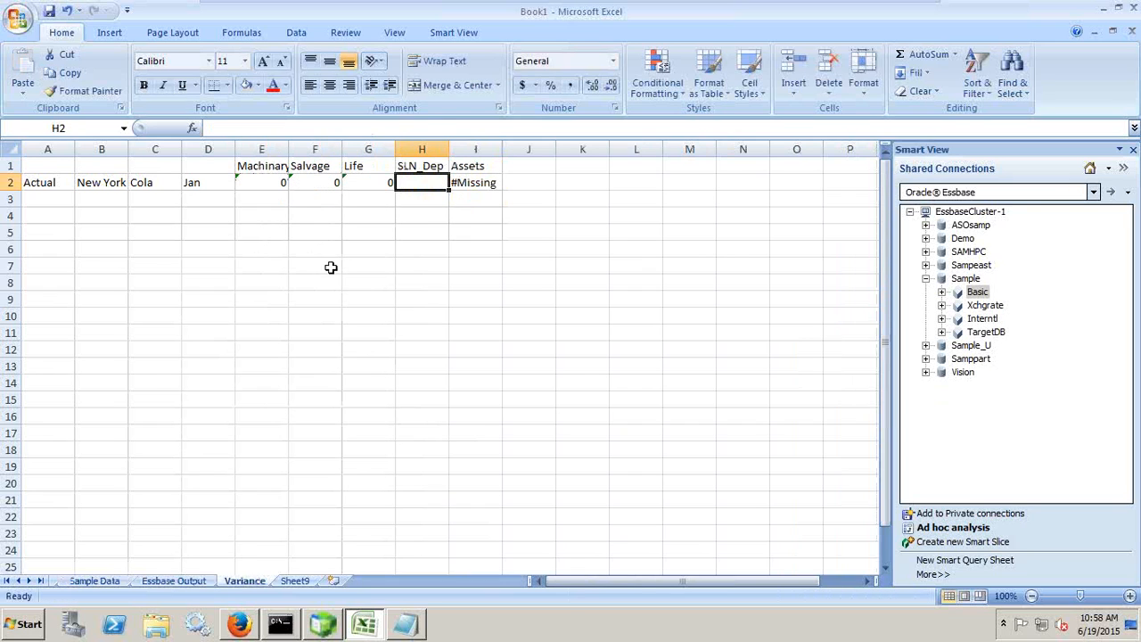
click(331, 267)
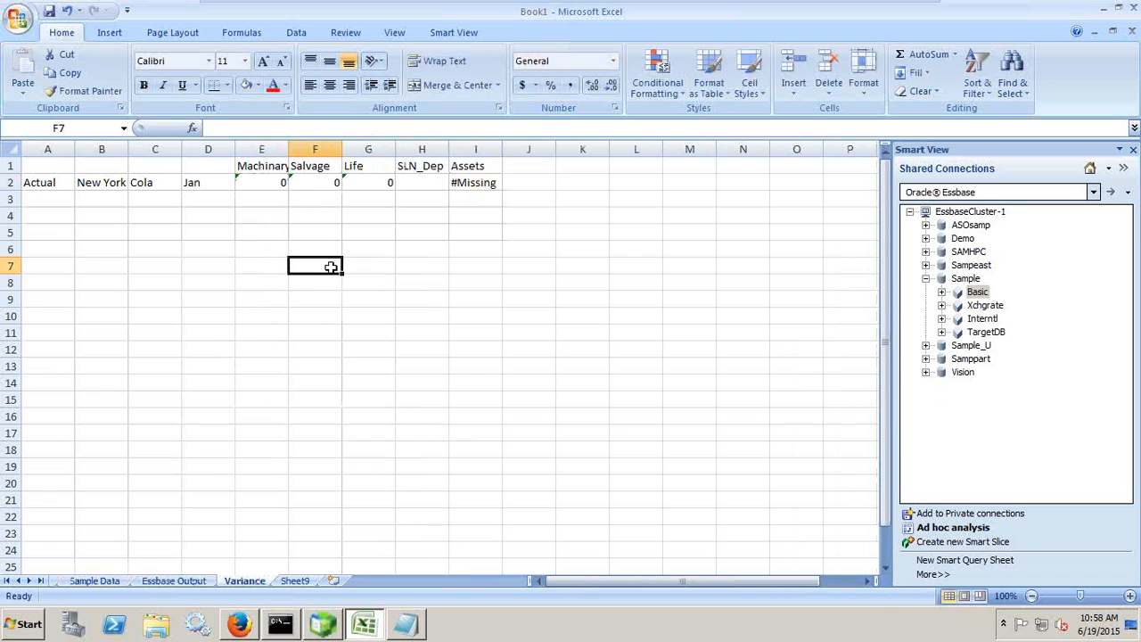
click(417, 182)
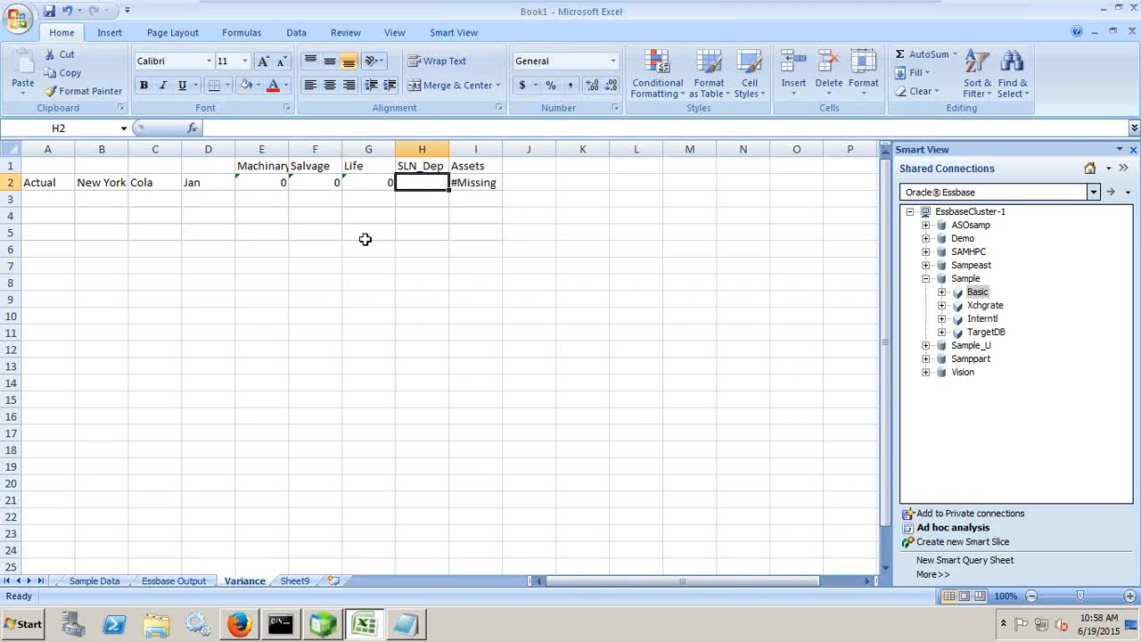
Step: Switch to Essbase Administration Services, check the syntax of the Calc_Dep calculation script and execute it in the foreground
click(324, 625)
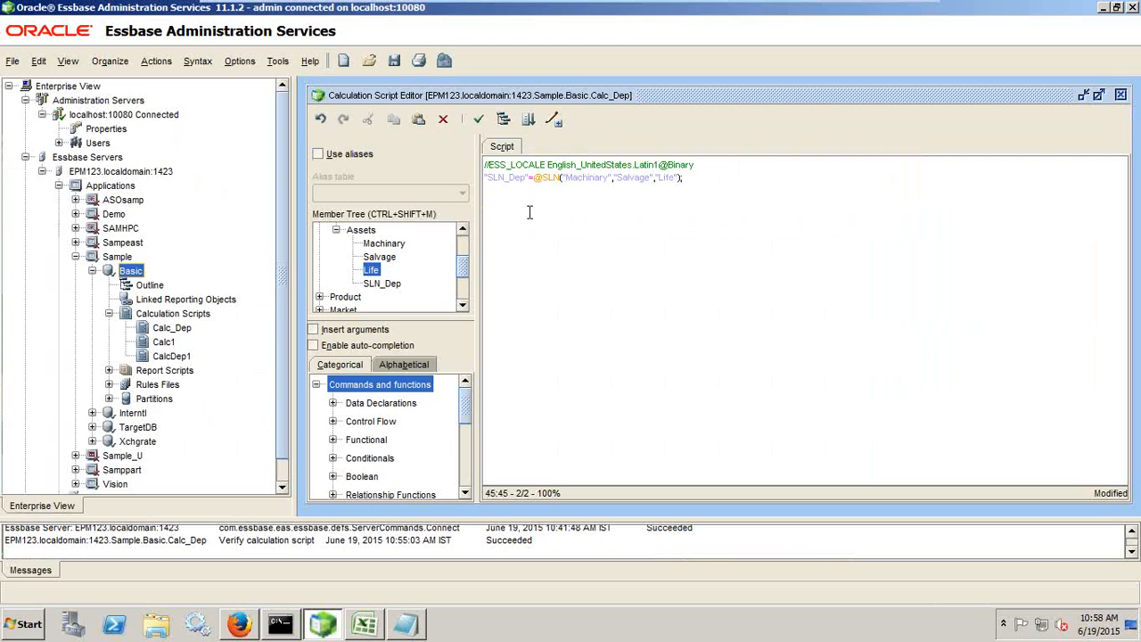
click(478, 118)
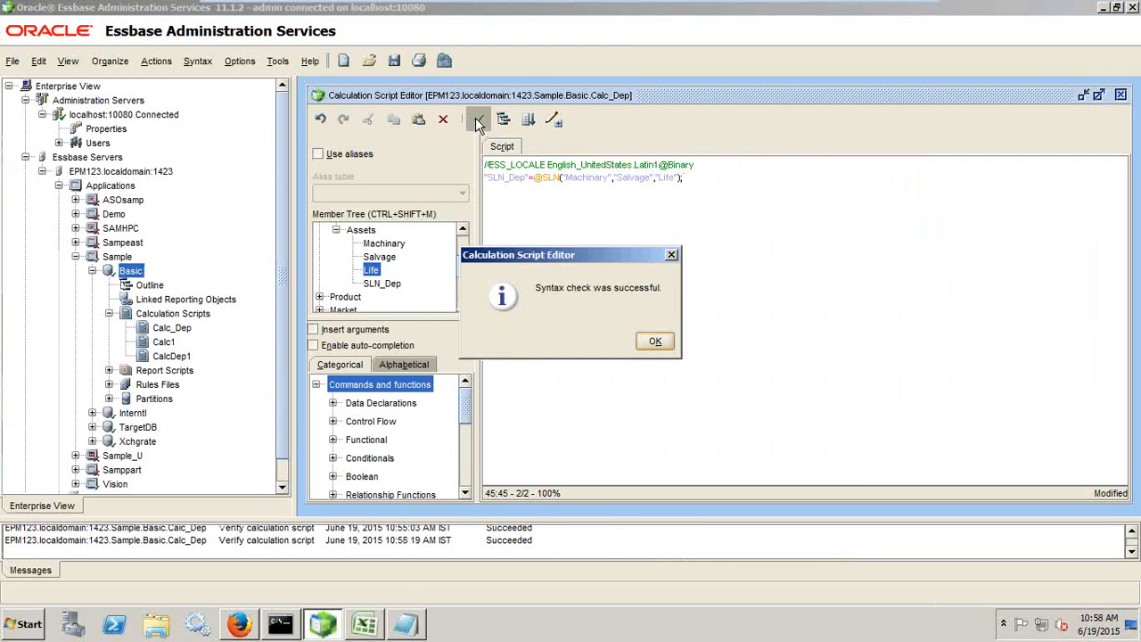
click(651, 342)
click(529, 121)
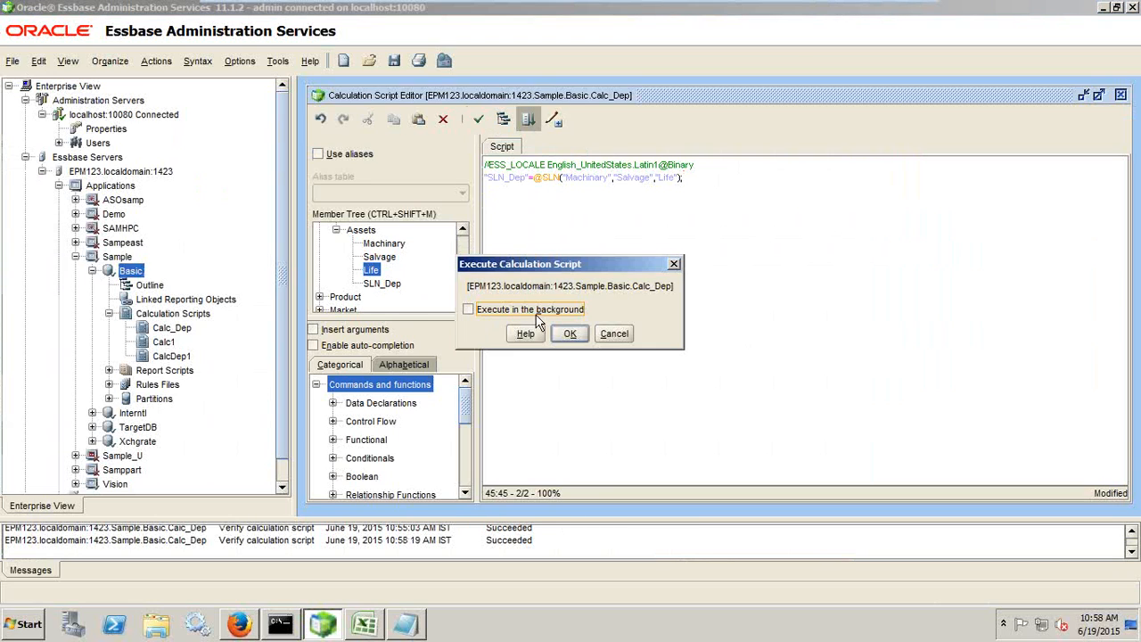
click(567, 337)
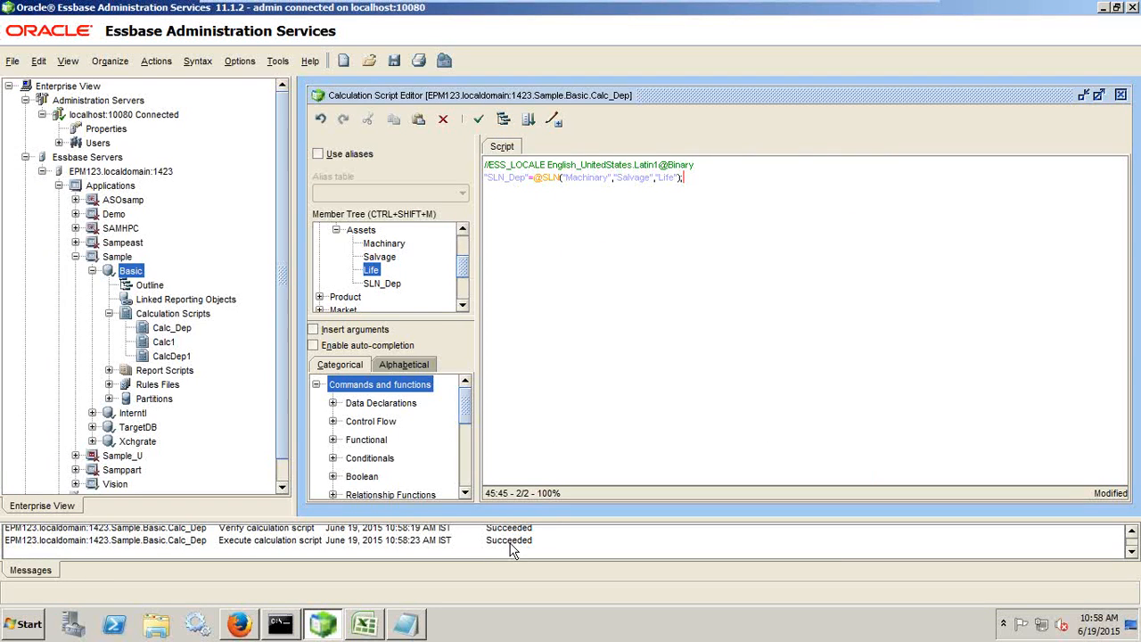
Step: Return to the Book1 workbook in Excel and refresh the Essbase Output sheet from the database
key(alt+Tab)
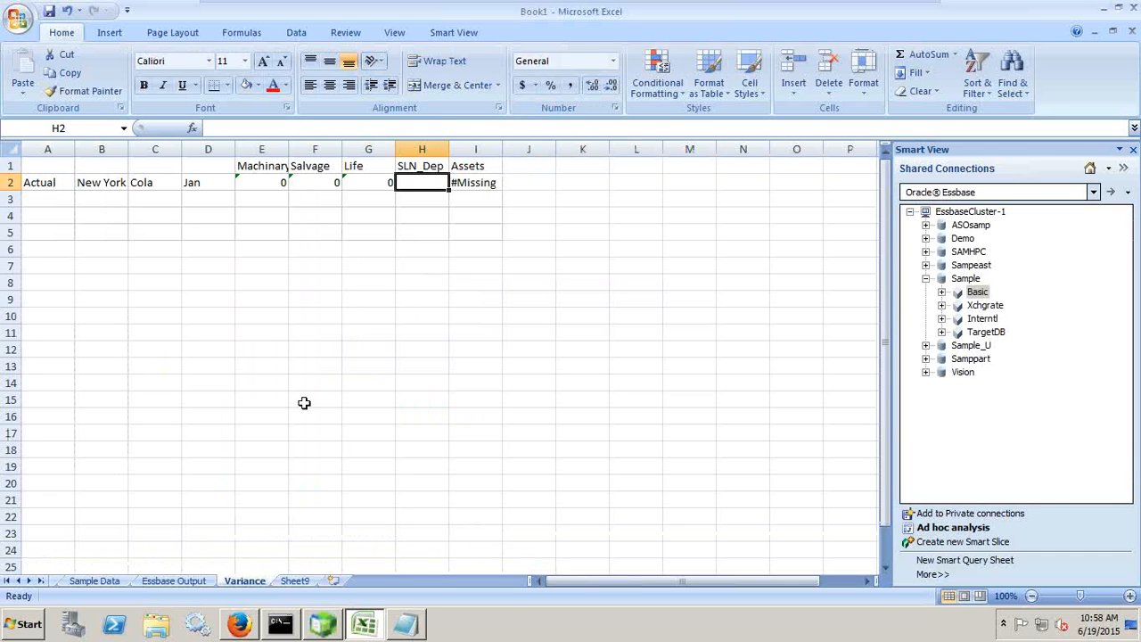
click(187, 577)
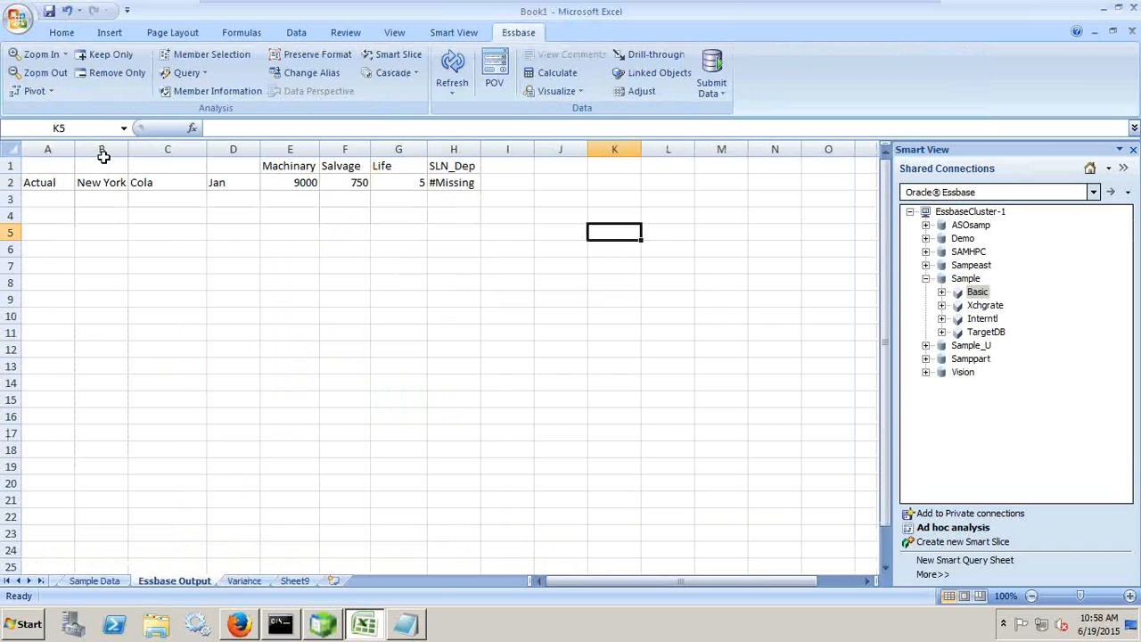
click(452, 70)
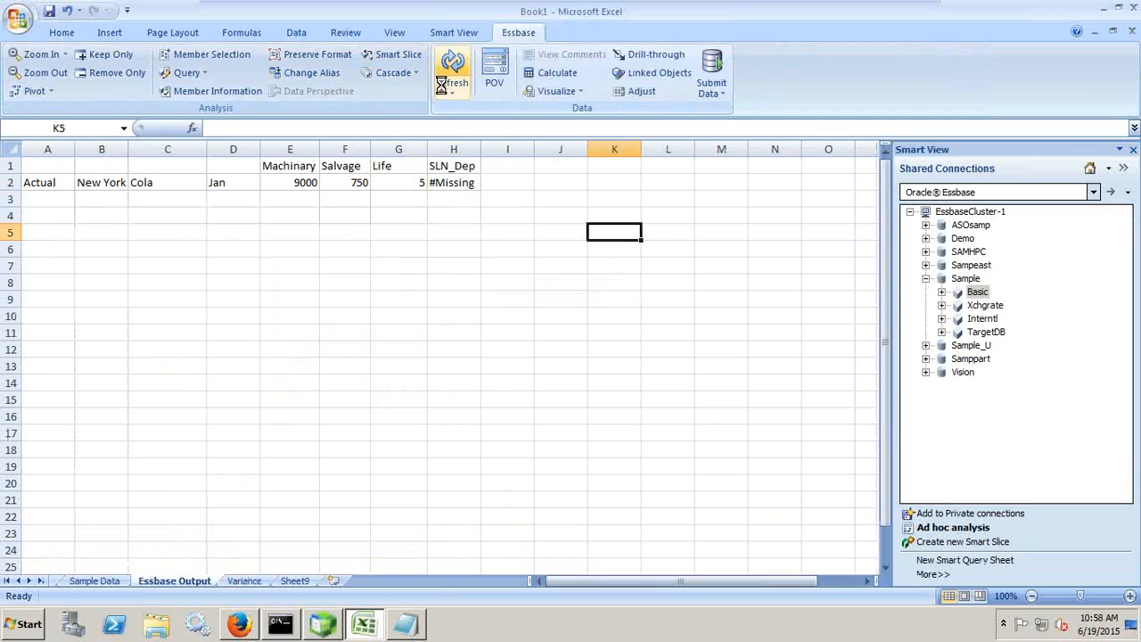
Step: On the Variance sheet, copy the Life variance formula from G2 into the SLN_Dep cell H2
click(457, 183)
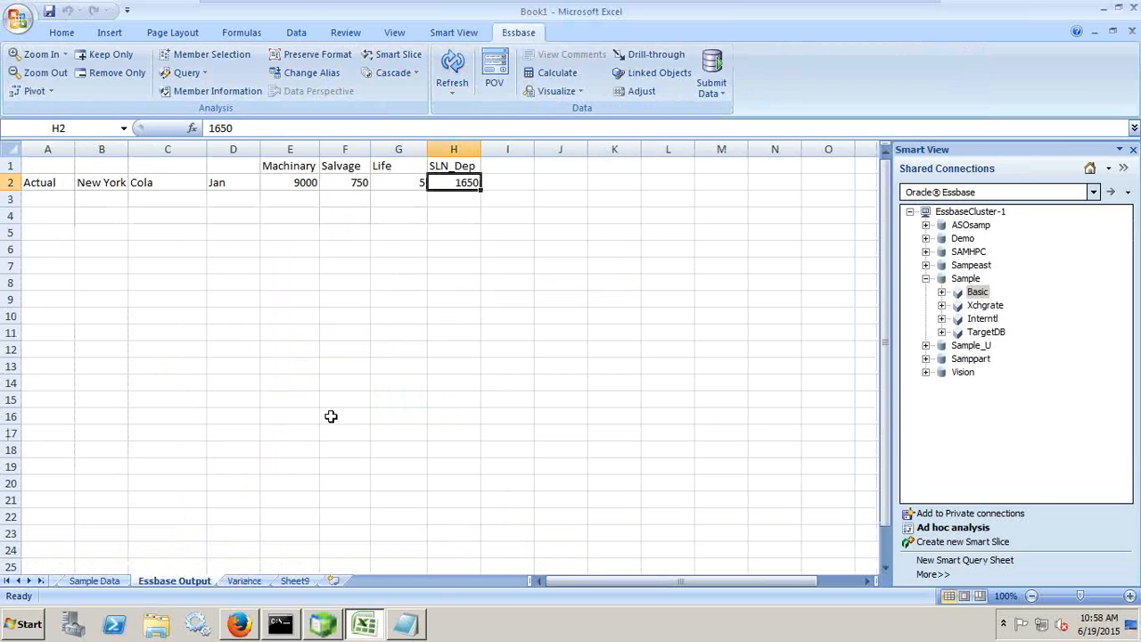
click(244, 580)
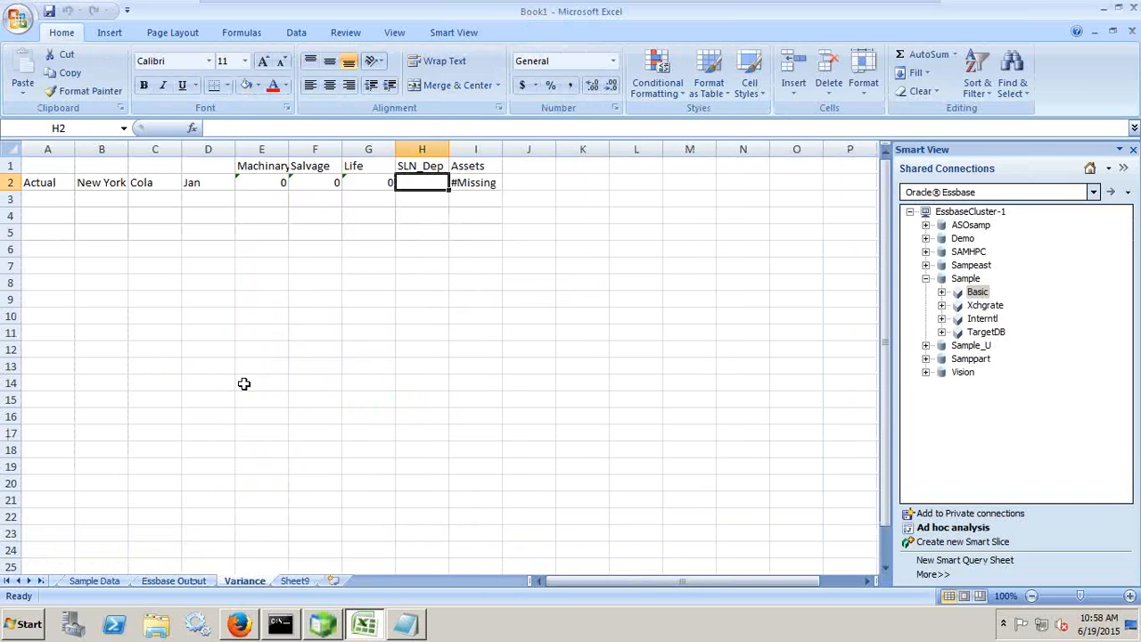
click(262, 232)
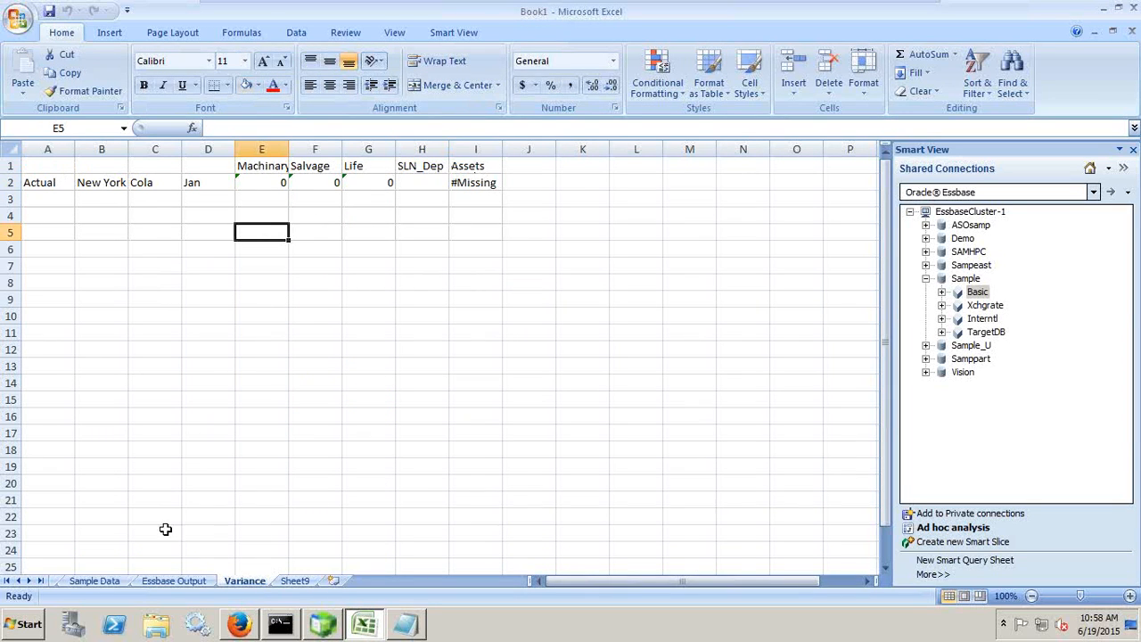
click(359, 181)
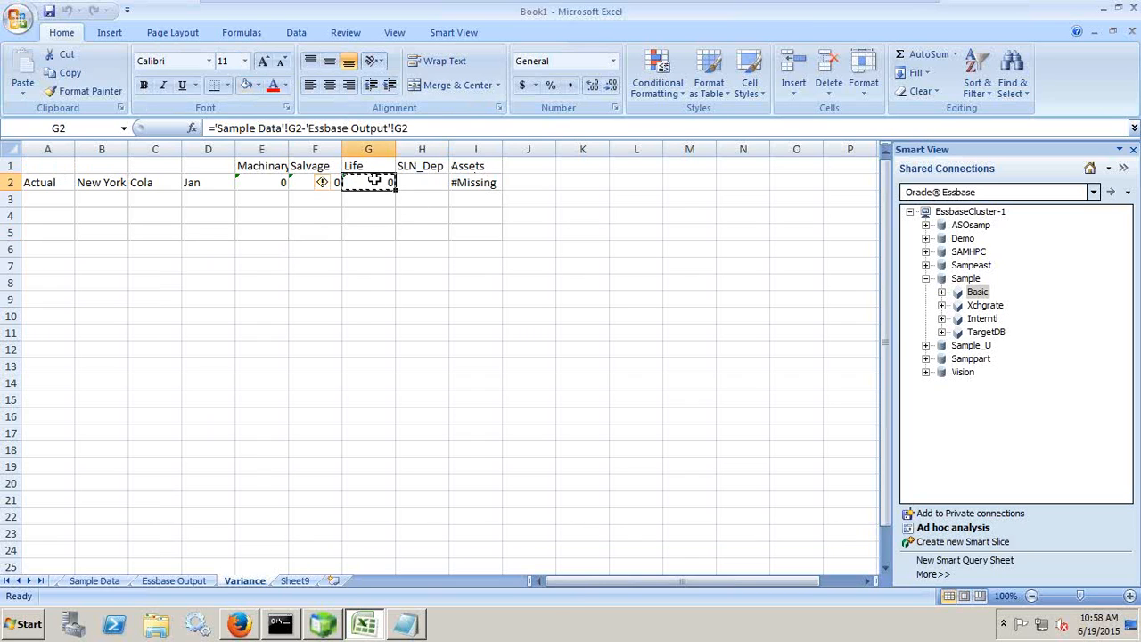
click(422, 182)
key(ctrl+v)
click(446, 231)
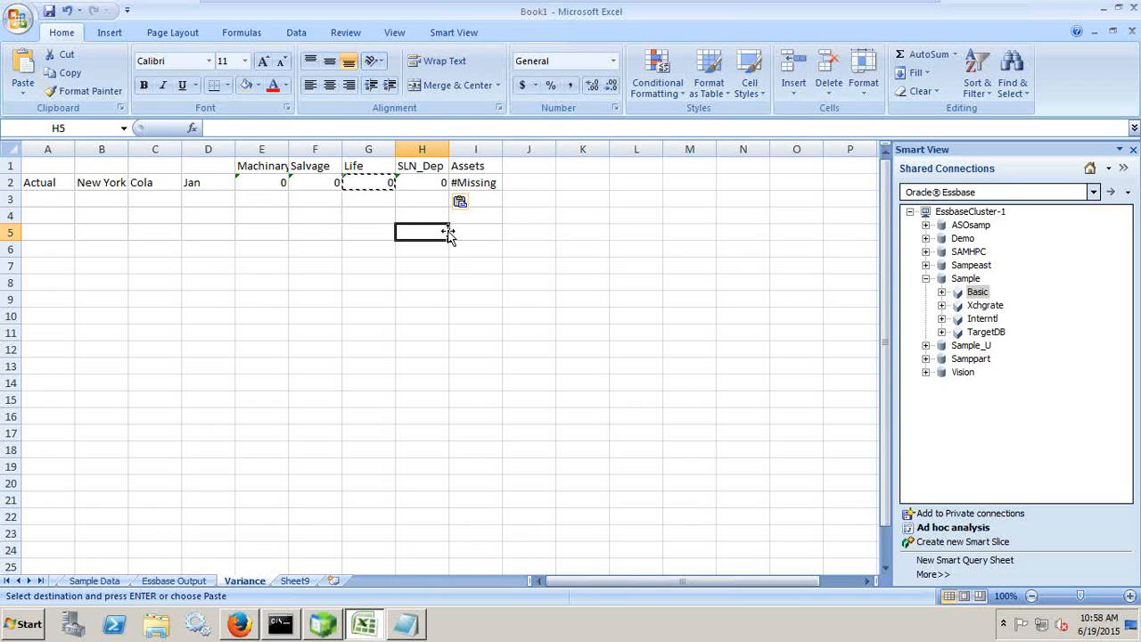
Step: On the Sample Data sheet, drill the Jan member out to Jan, Feb, Mar and Qtr1 rows and widen the Machinary to Life columns
click(81, 583)
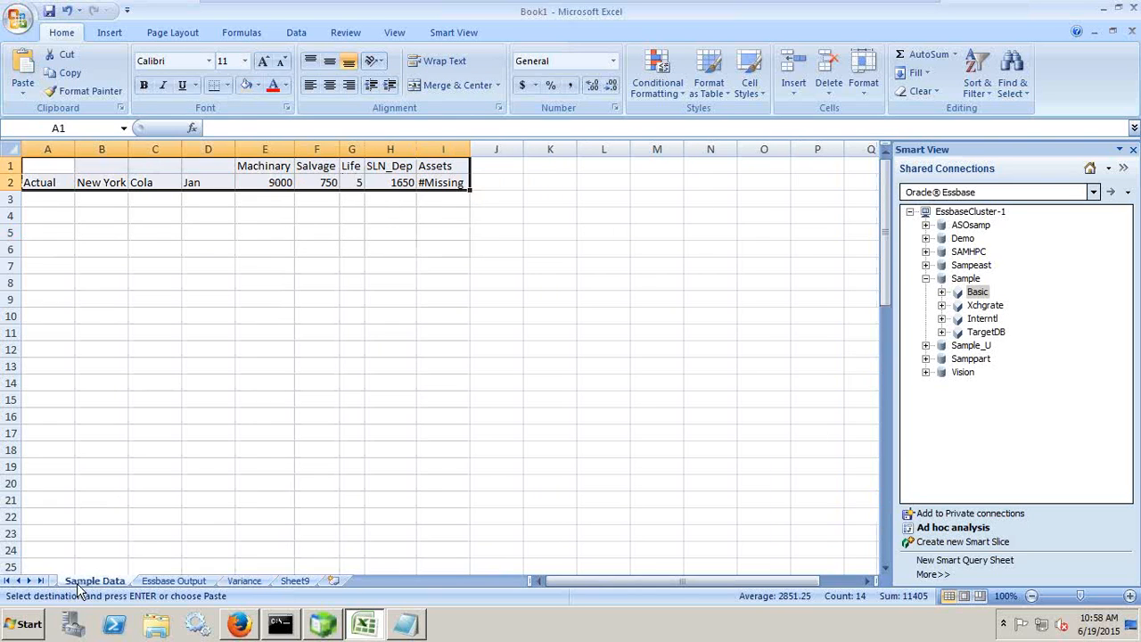
click(217, 429)
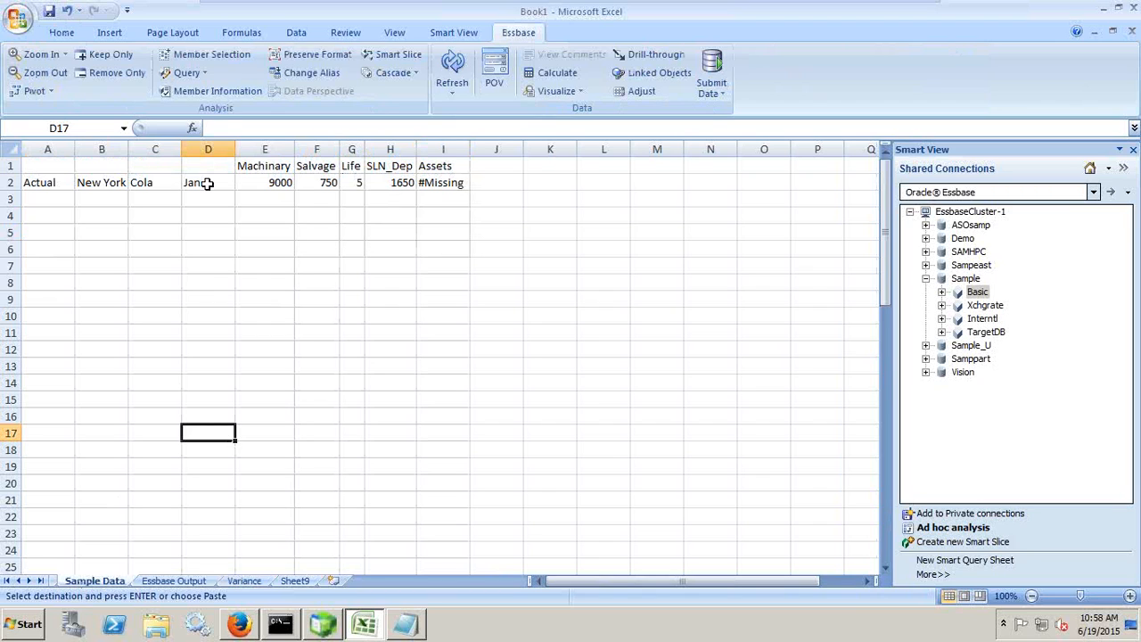
double_click(207, 183)
double_click(207, 183)
click(224, 236)
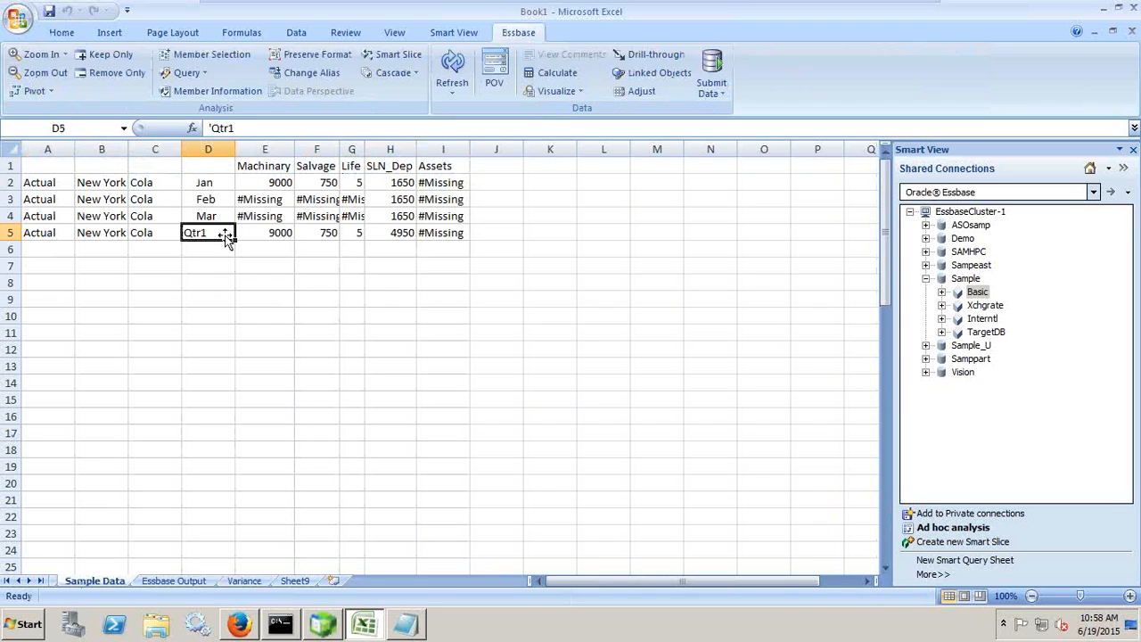
drag(292, 150, 420, 150)
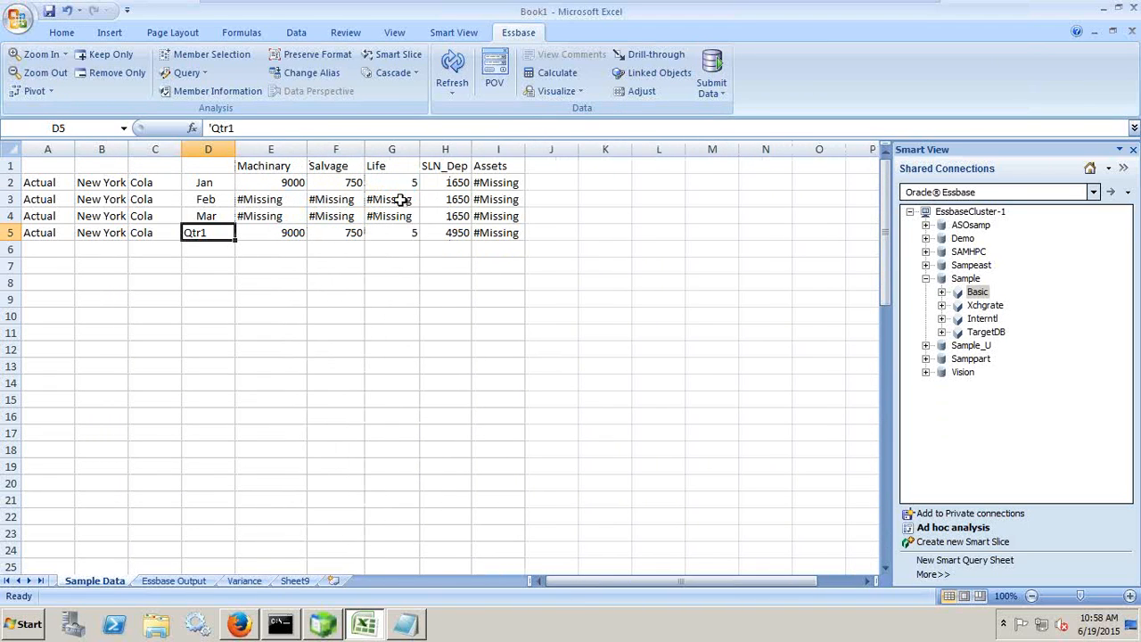
Step: Enter a Life of 5 for Feb and Mar, and a Machinary value of 1000 for Feb
click(401, 200)
text(5)
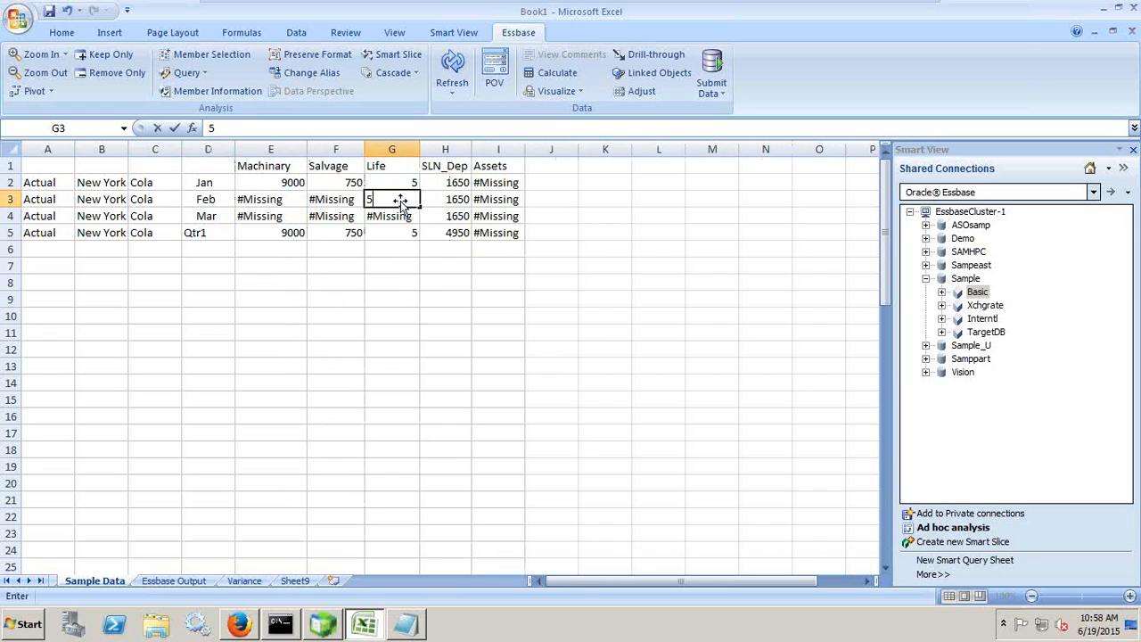
click(400, 216)
text(5)
click(389, 251)
click(385, 299)
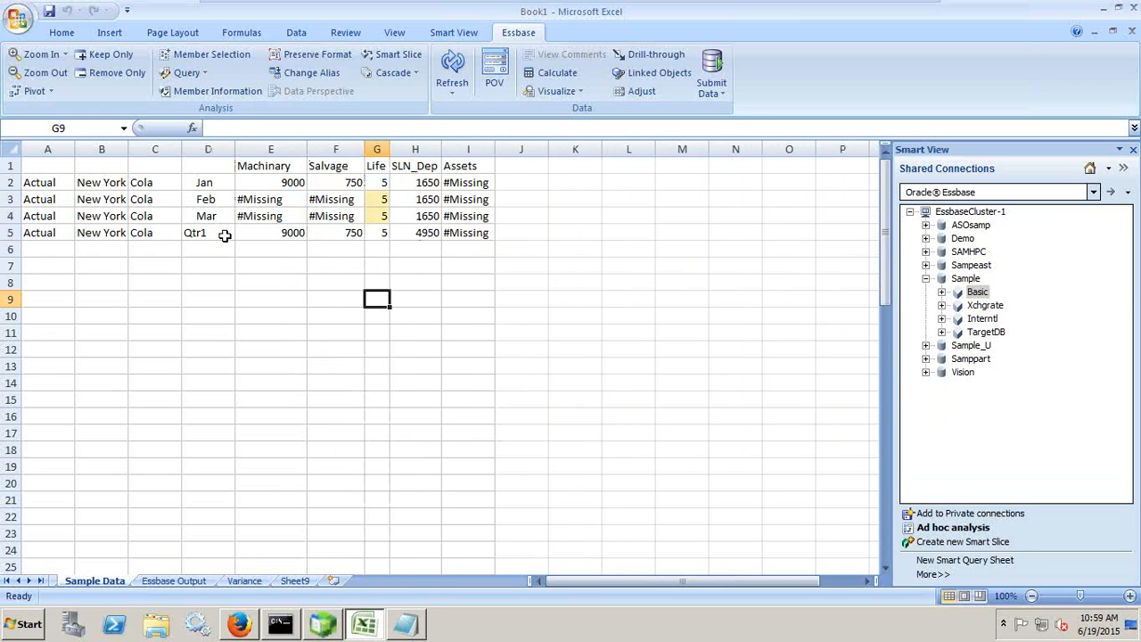
click(270, 201)
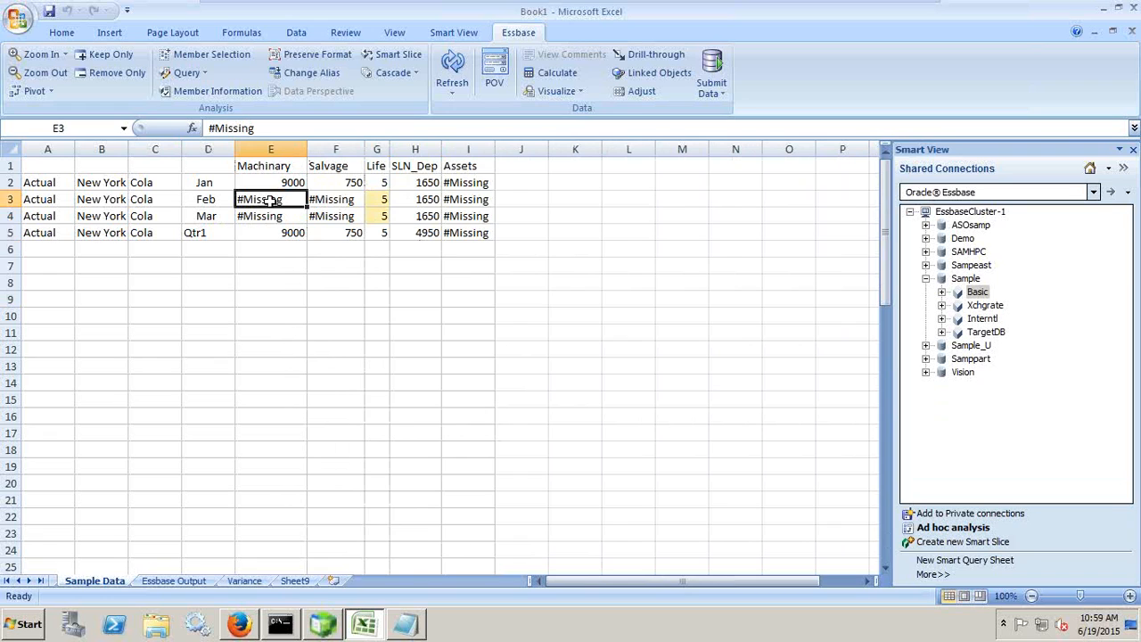
text(1000)
key(Return)
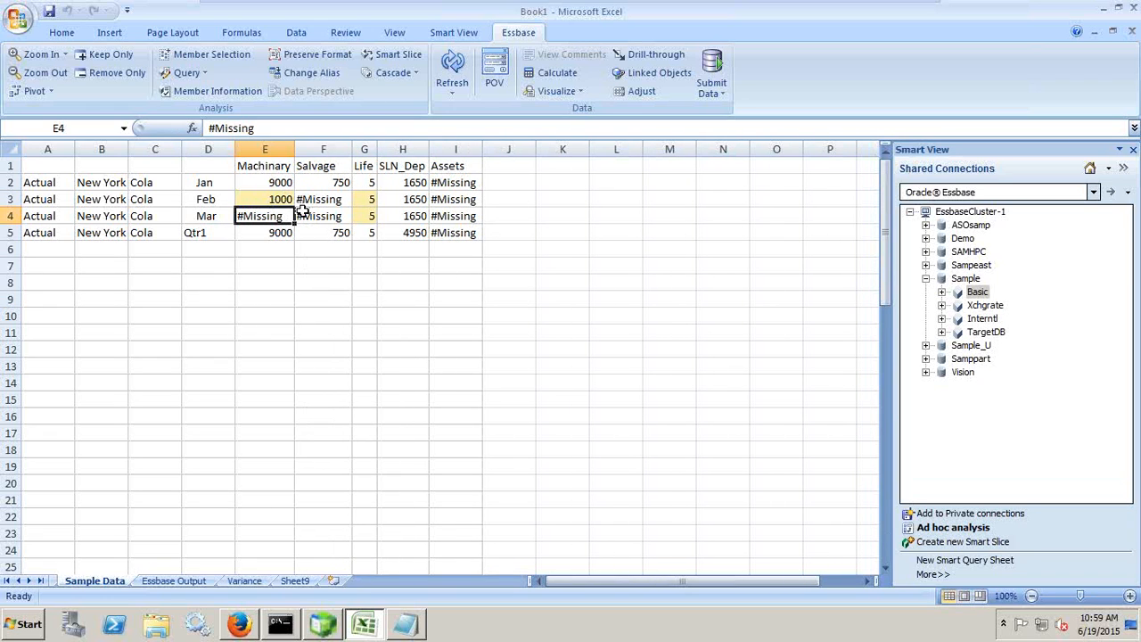
Step: Switch to the local Book1 workbook, insert a row above the Initial Cost header and label cell C1 Jan
click(406, 624)
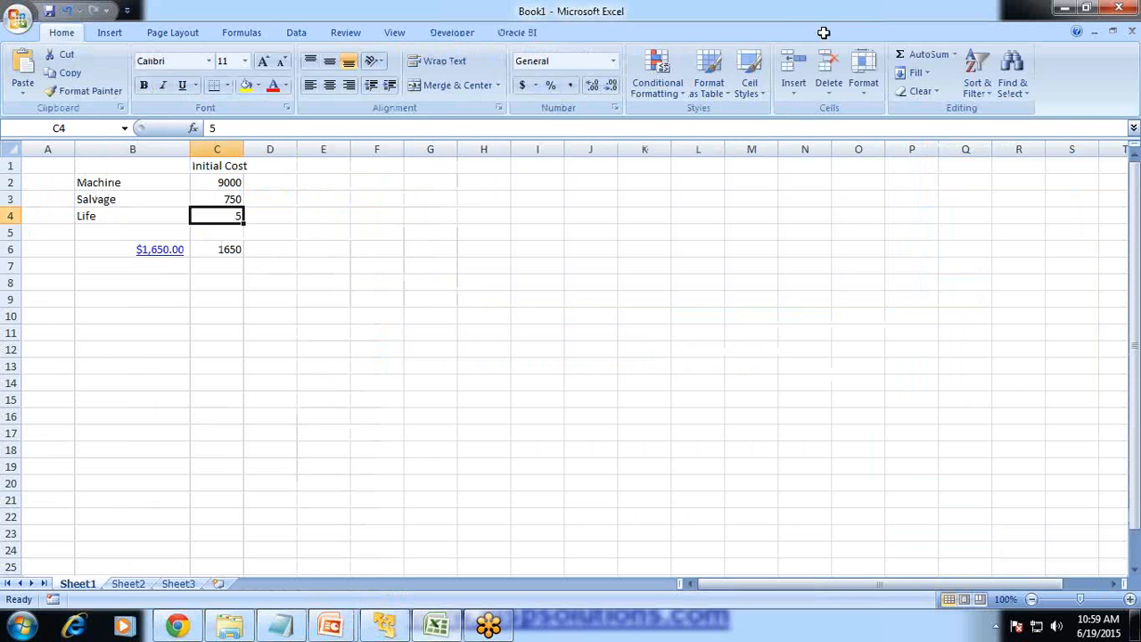
click(216, 279)
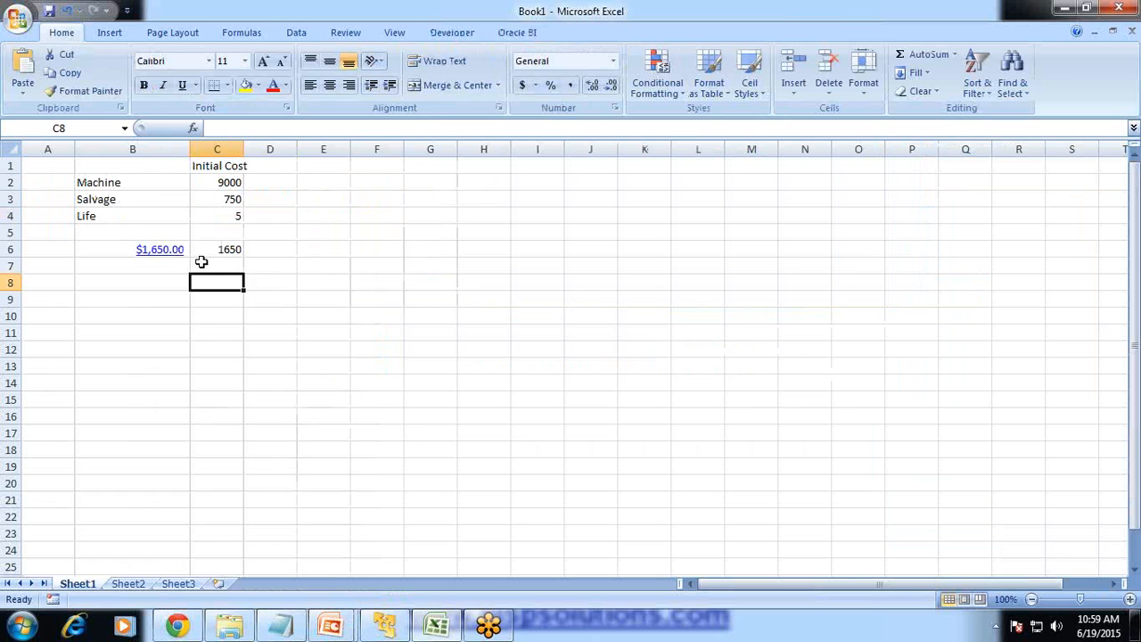
click(143, 184)
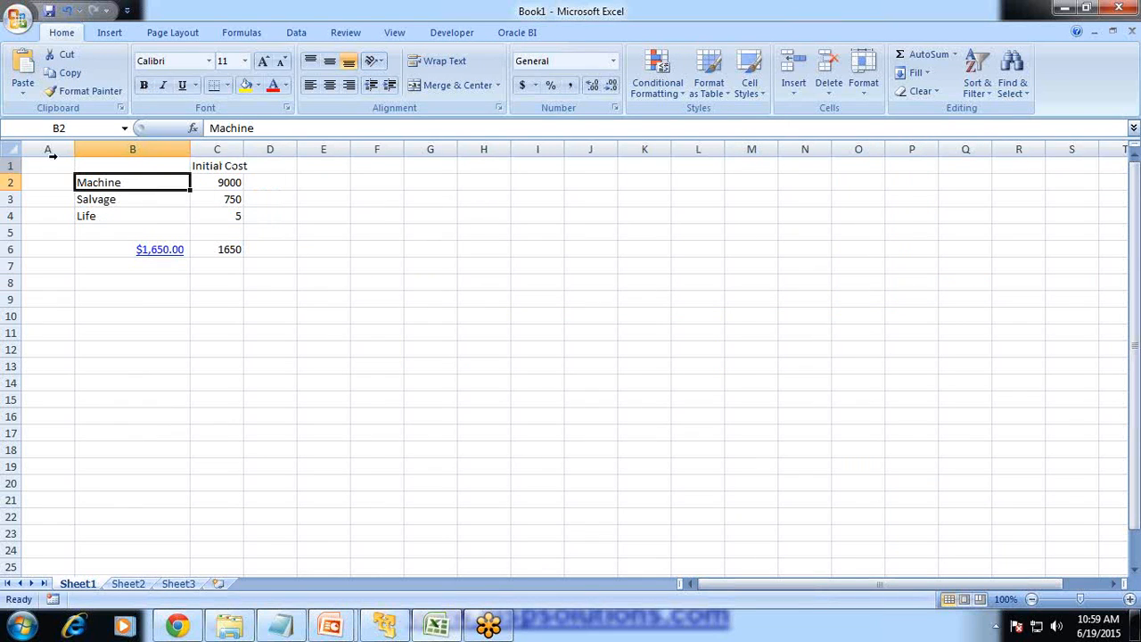
right_click(7, 165)
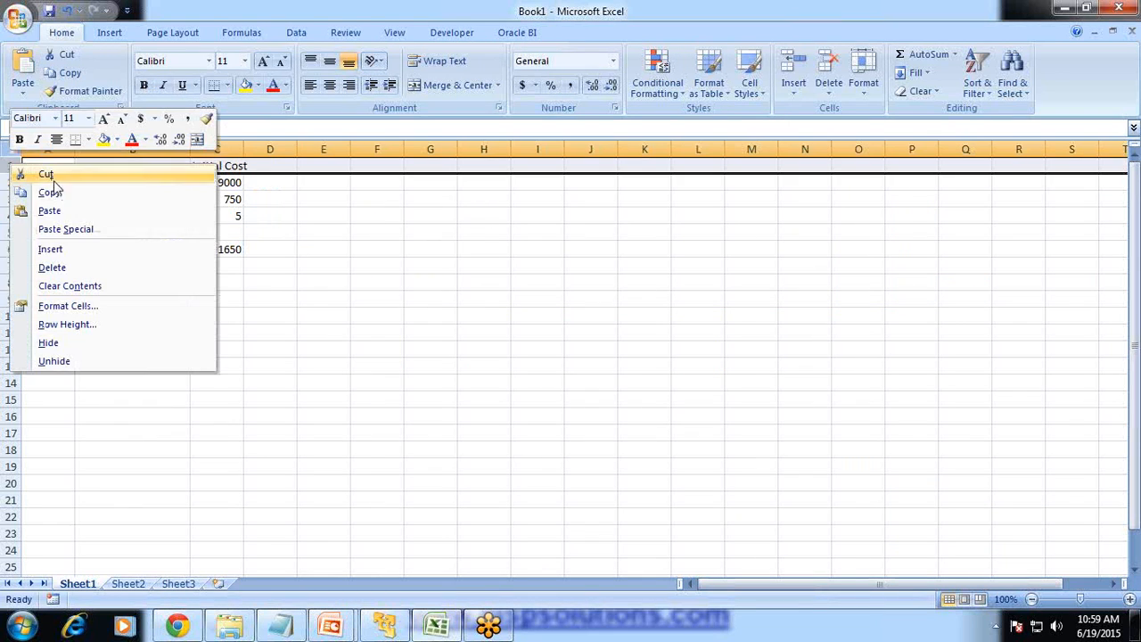
click(60, 250)
click(227, 166)
text(Jan)
key(Return)
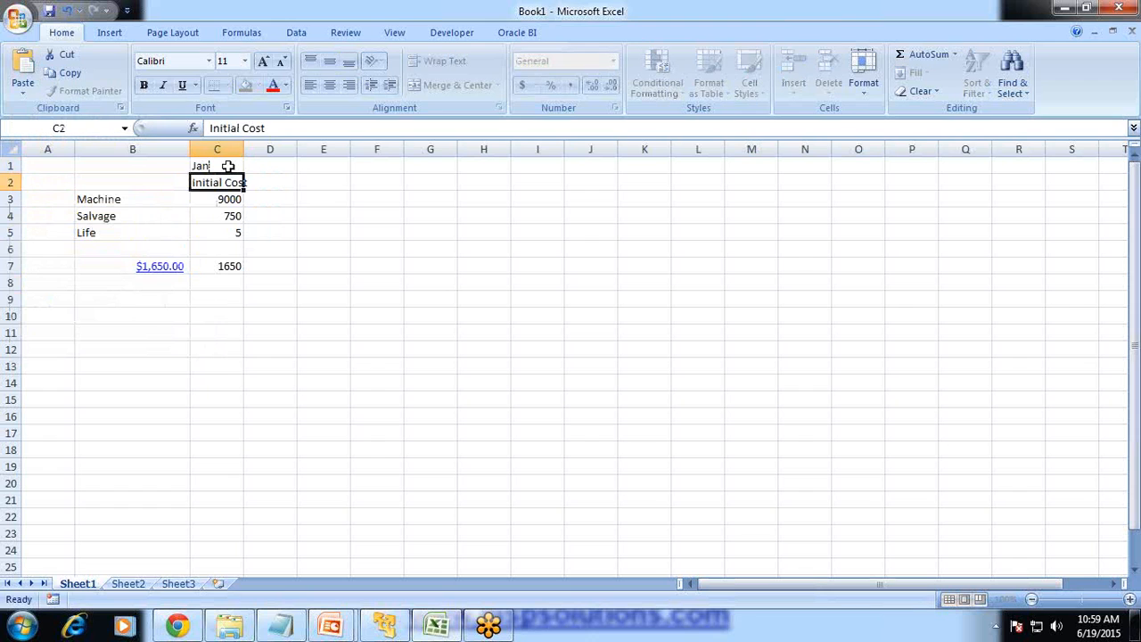
Step: Add a Feb column in D with the heading Repair and a Machine cost of 1000
key(Up)
key(Right)
text(Feb)
key(Return)
key(Return)
text(1000)
key(Return)
key(Up)
key(Up)
text(R)
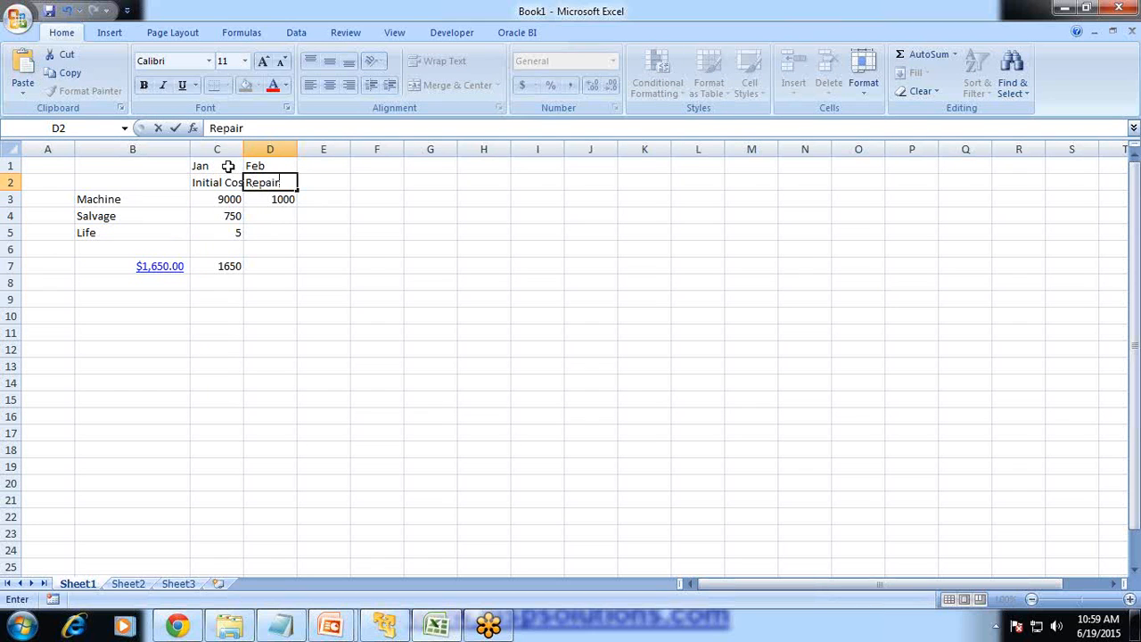
key(Return)
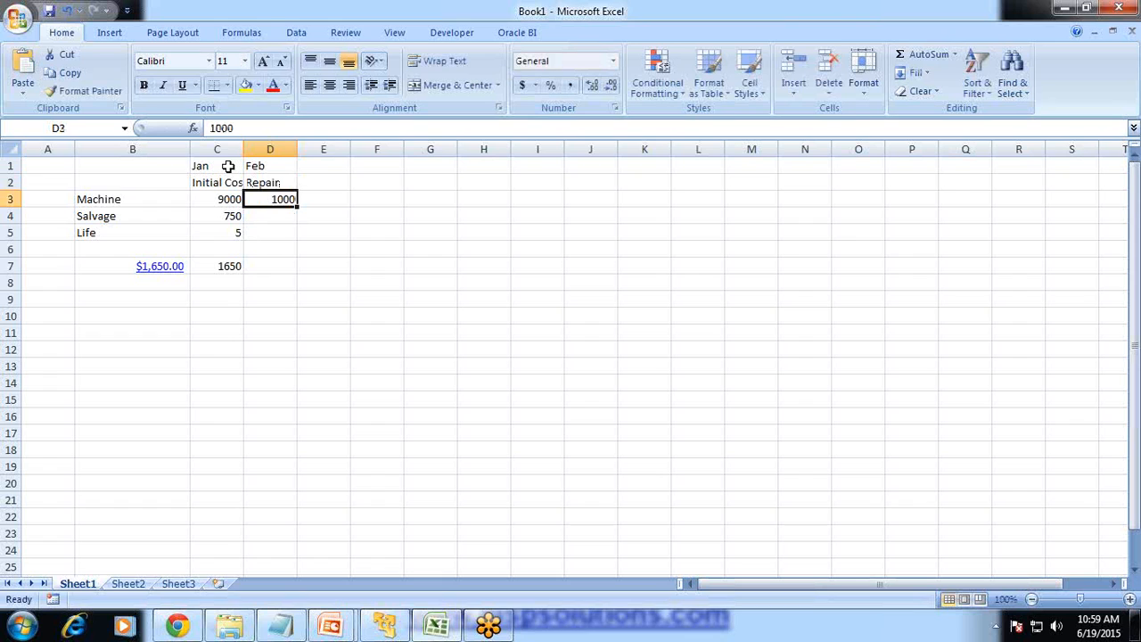
Step: Enter 10000 in E3 as the combined Jan and Feb Machine cost
key(Down)
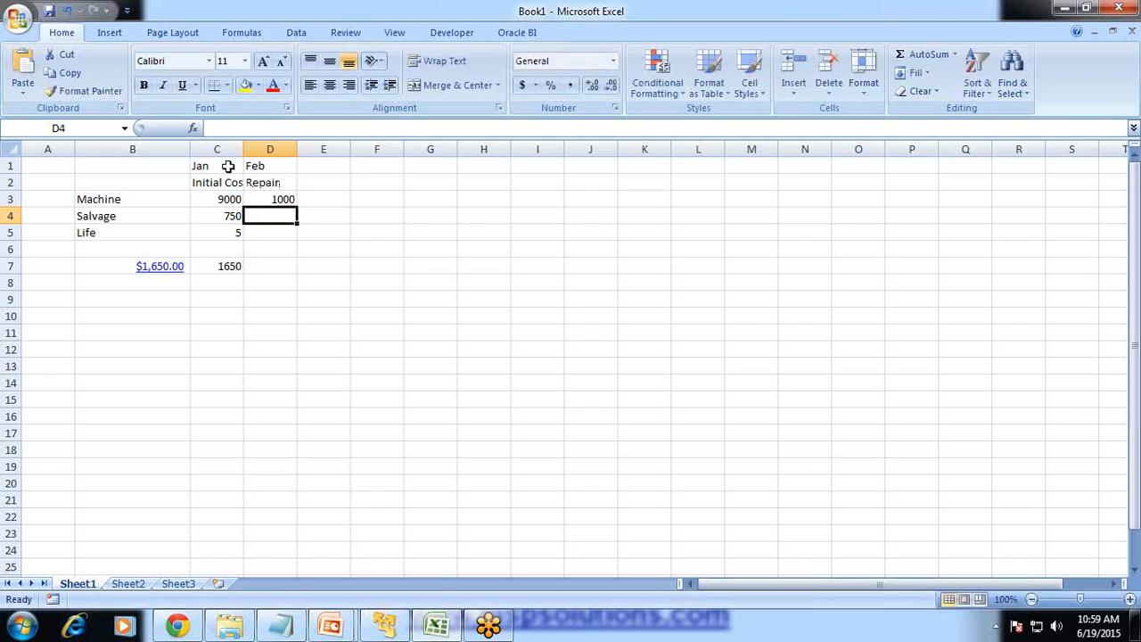
key(Down)
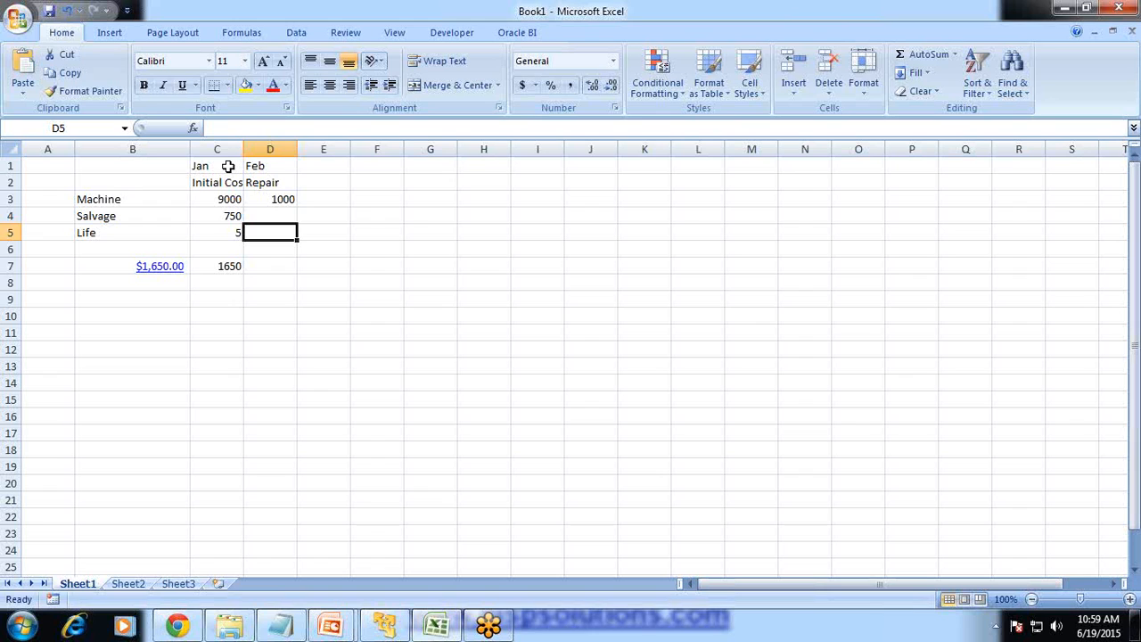
key(Left)
key(Down)
key(Down)
key(Left)
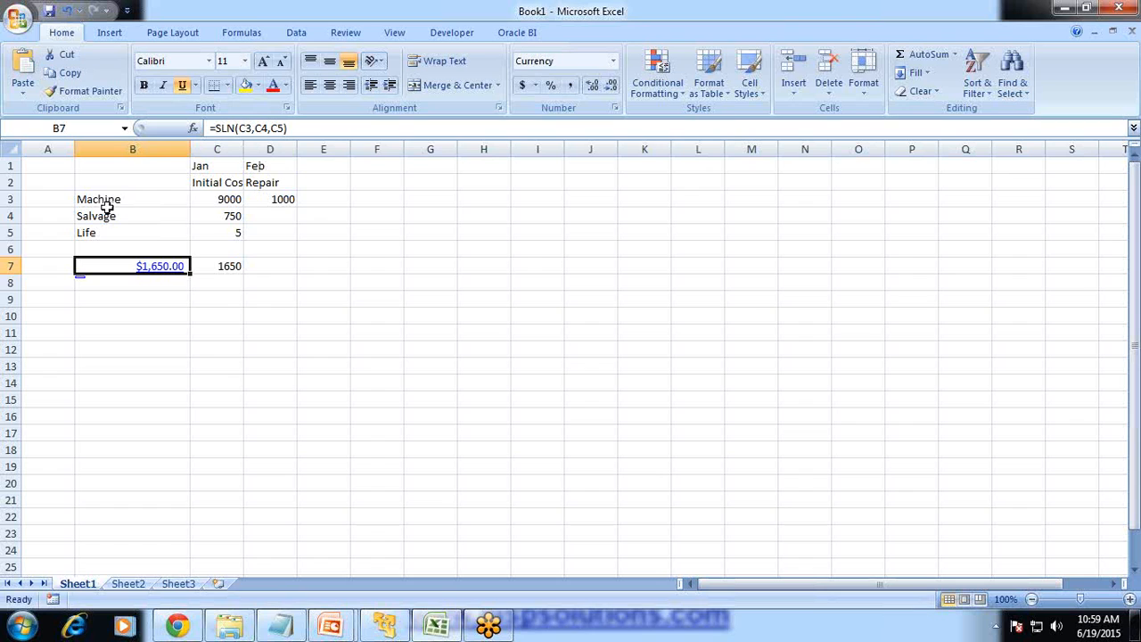
click(262, 199)
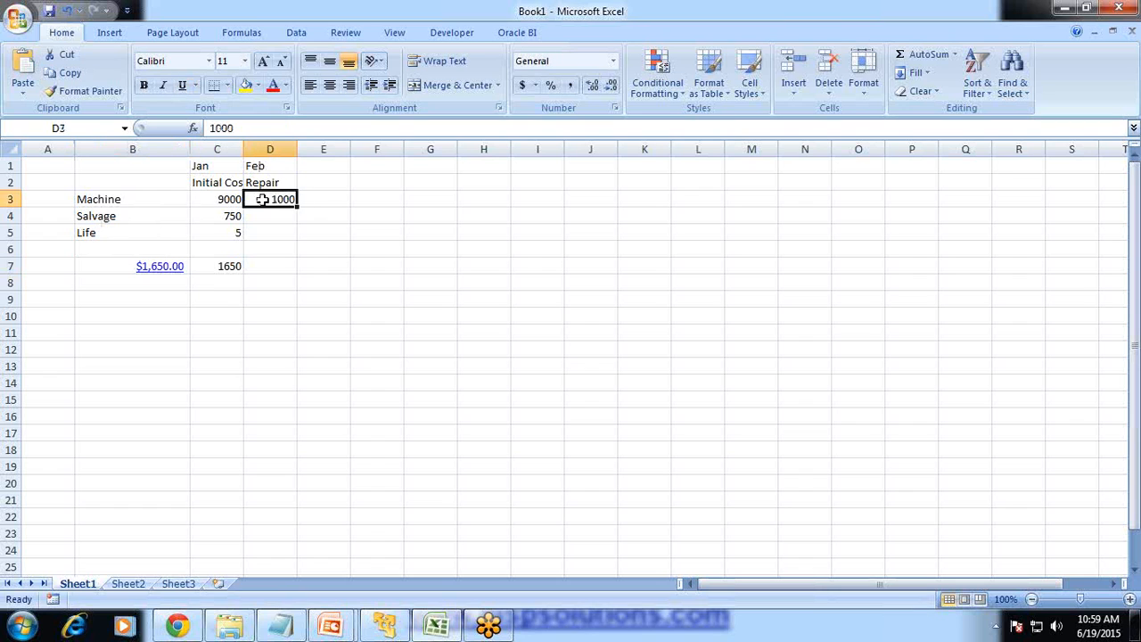
click(315, 200)
drag(222, 199, 270, 199)
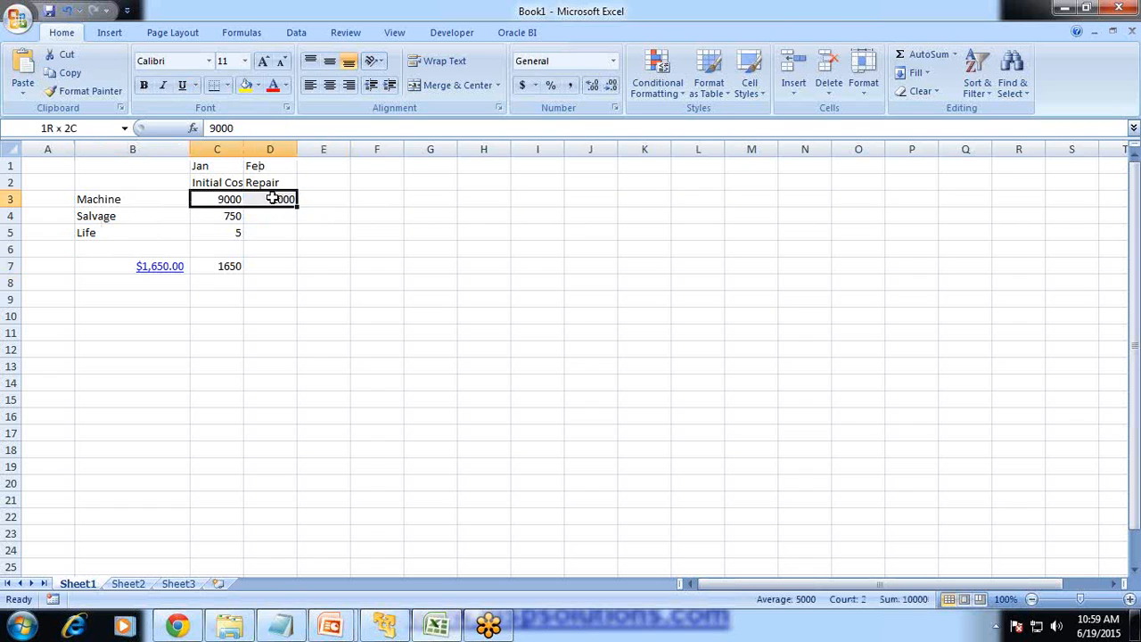
click(306, 199)
text(10000)
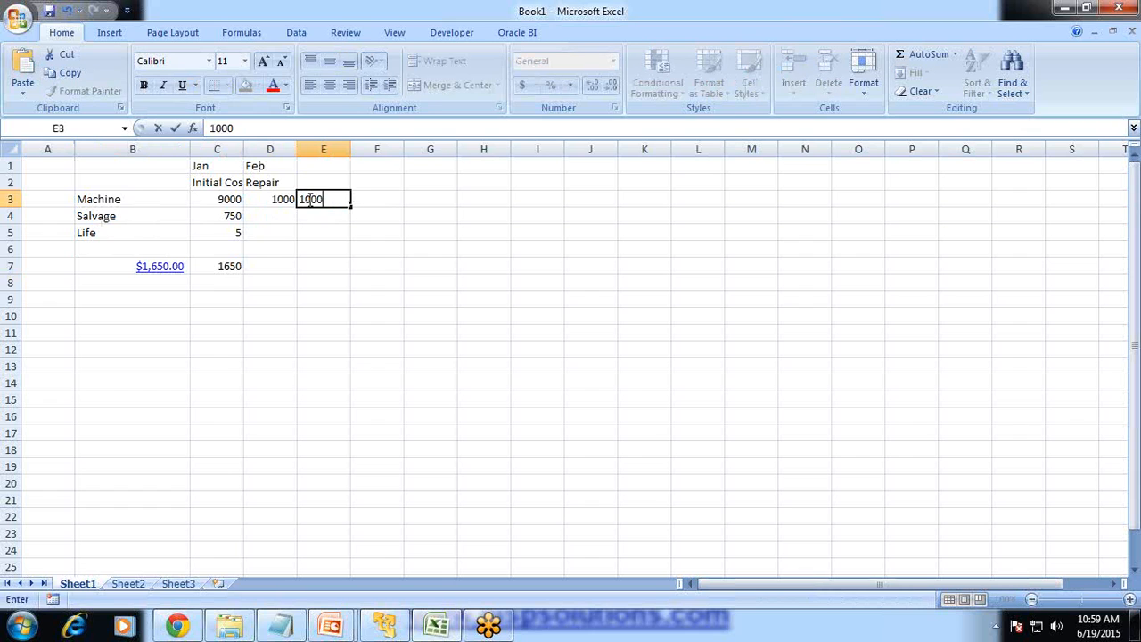
key(Return)
Step: Calculate the straight-line depreciation in B8 with the formula =SLN(E3,C4,C5)
click(140, 281)
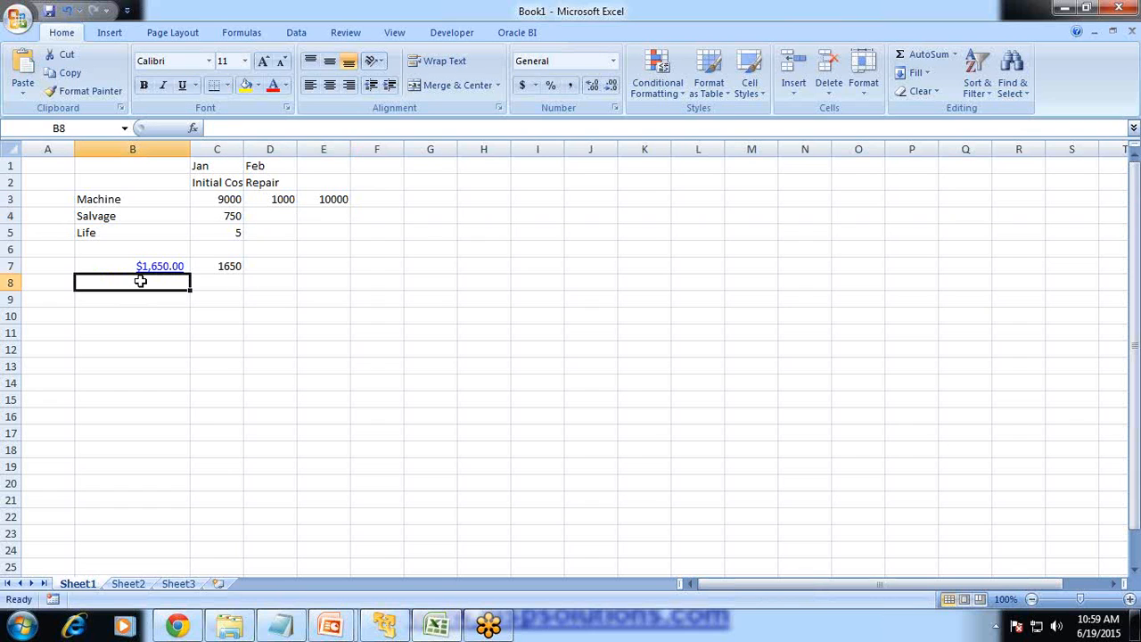
text(=)
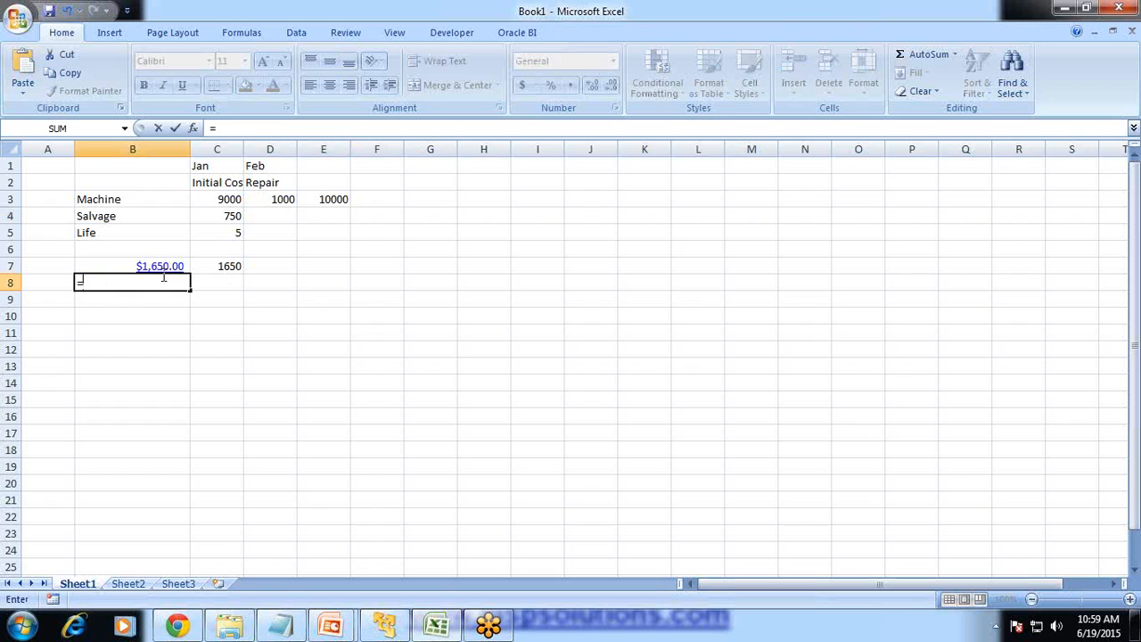
text(SL)
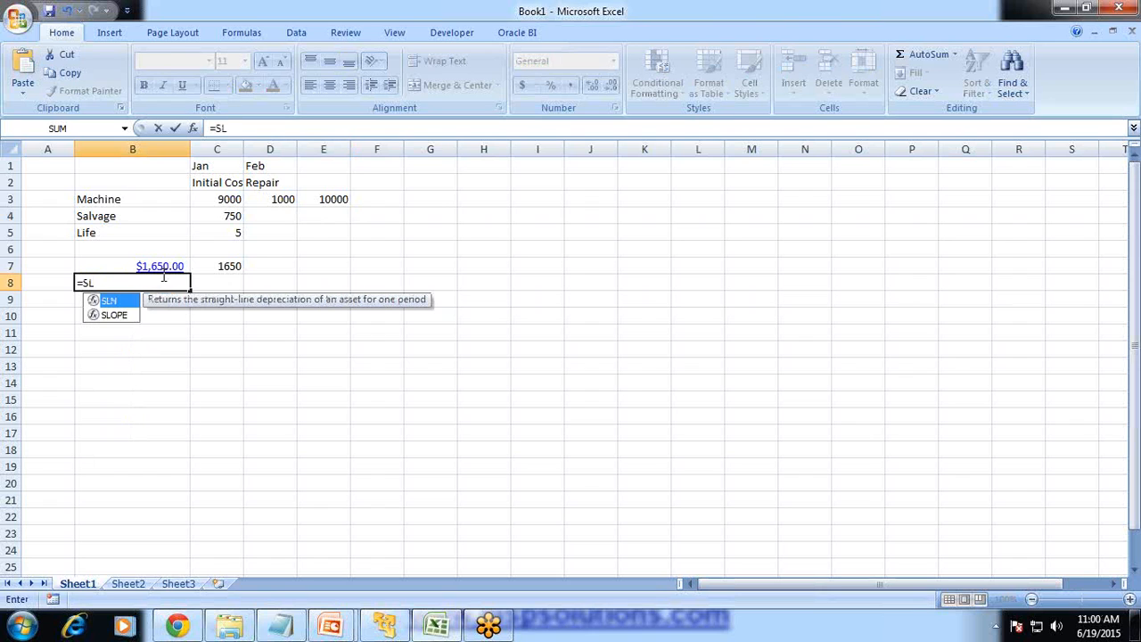
text(N()
click(312, 200)
text(,)
click(235, 215)
text(,)
click(236, 233)
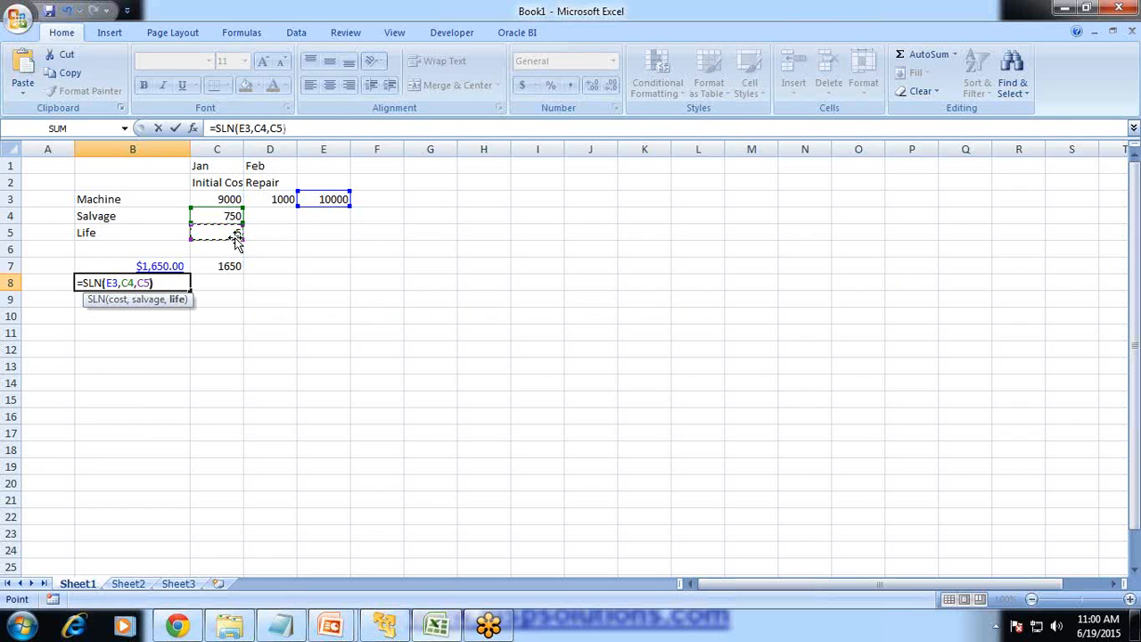
key(Return)
key(Up)
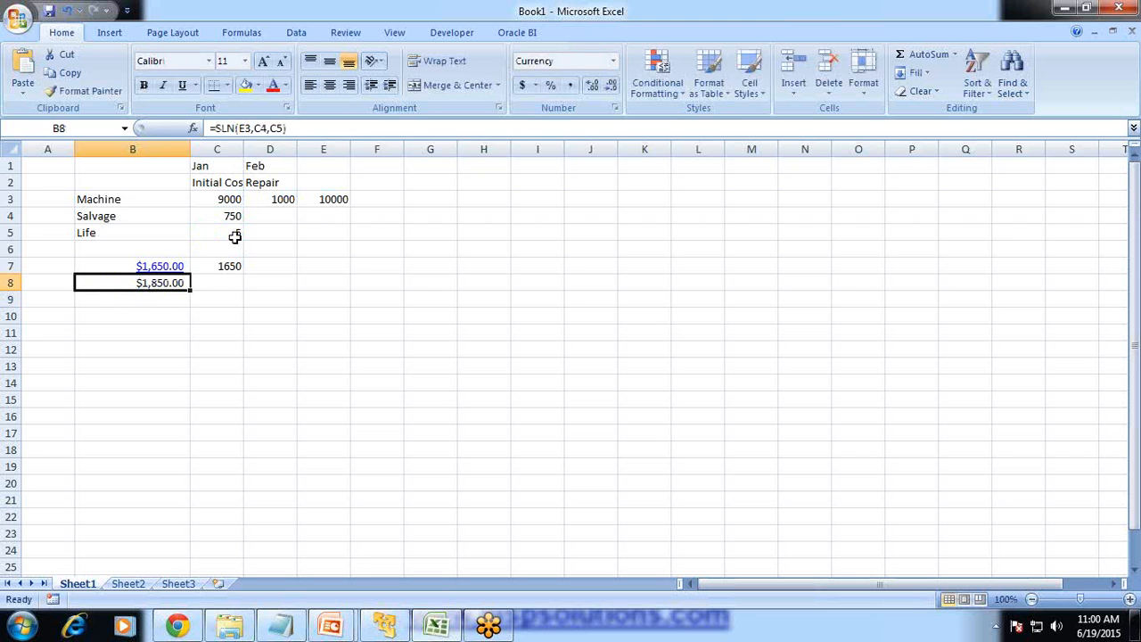
Step: Switch back to the Smart View workbook and set the Feb SLN_Dep value in H3 of Sample Data to 1850
click(384, 625)
click(268, 221)
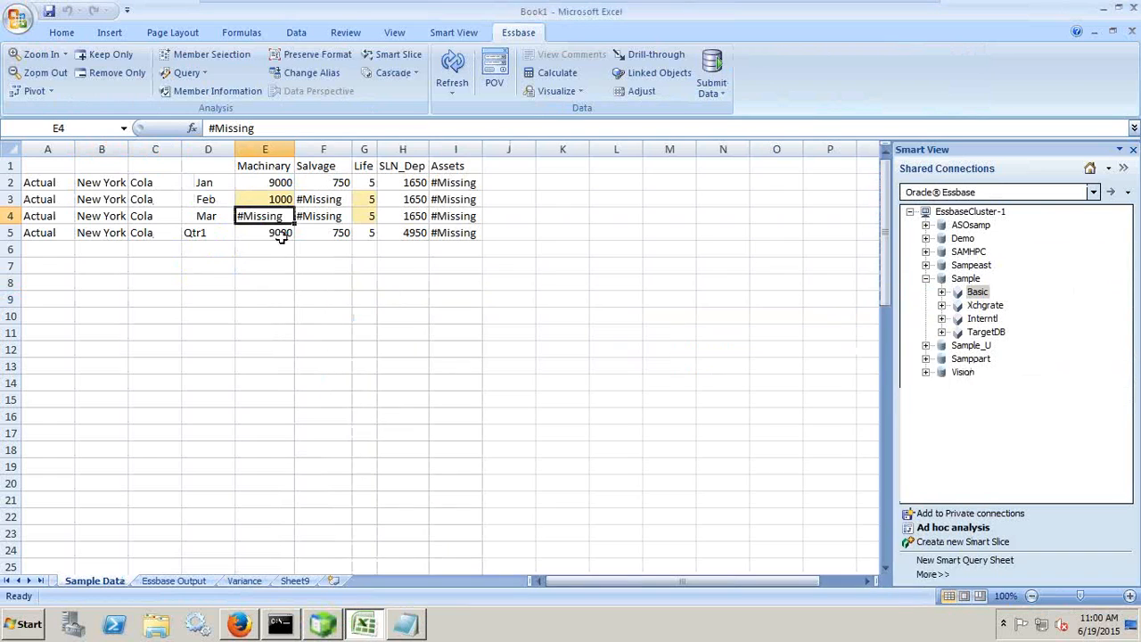
click(396, 202)
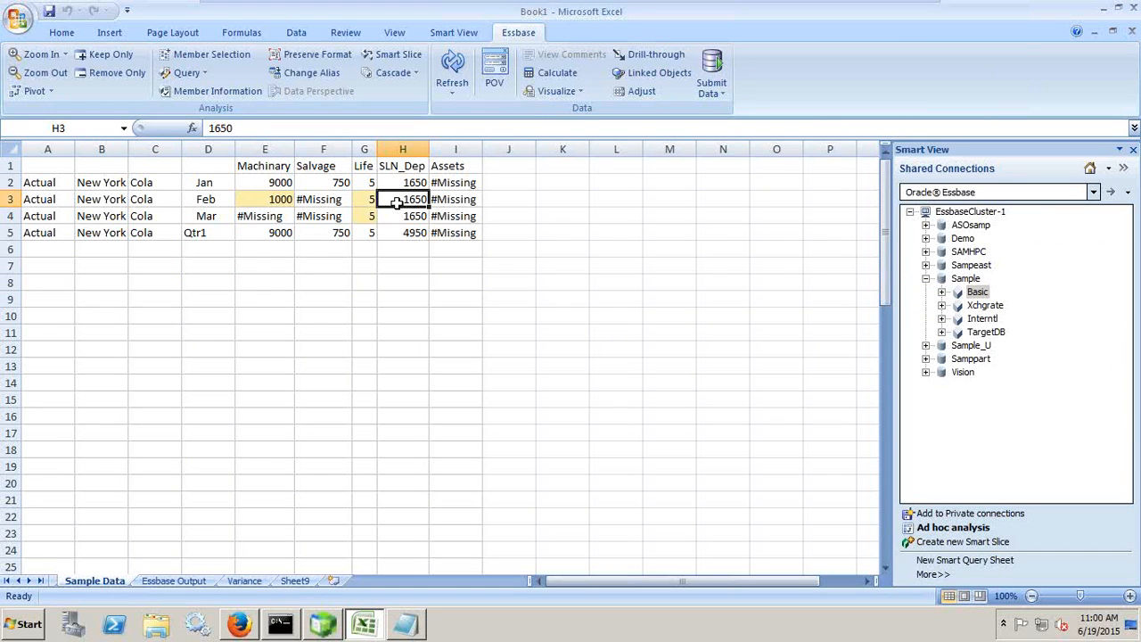
text(1850)
key(Return)
Step: Enter 0 for both Machinary and Salvage in the Mar row, cells E4 and F4
key(Left)
key(Left)
key(Left)
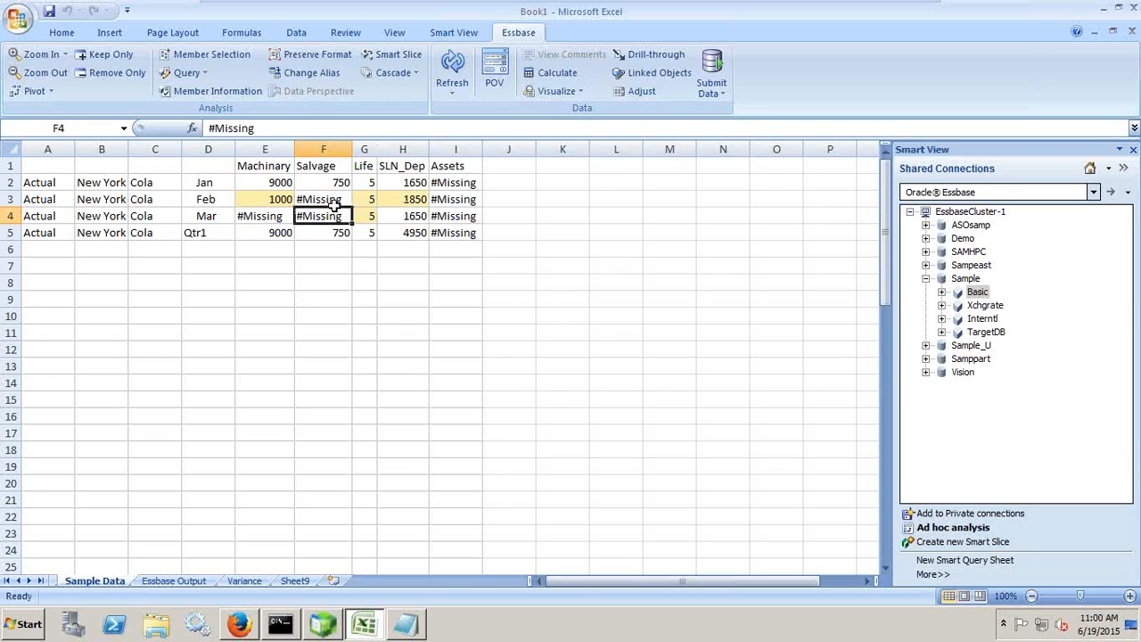
text(0)
key(Right)
text(0)
key(Right)
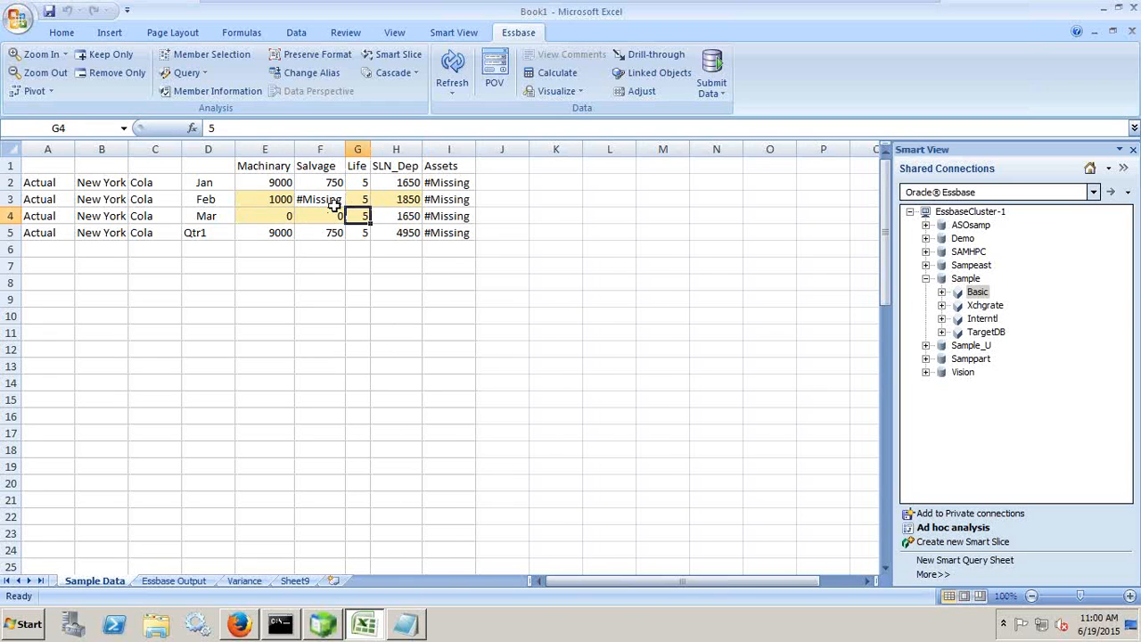
Step: Copy the Feb SLN_Dep value from H3 of Sample Data into the Mar row, cell H4
key(Right)
key(Up)
key(ctrl+c)
key(Down)
key(ctrl+v)
key(Down)
key(Escape)
Step: Total the Jan to Mar SLN_Dep values in the Qtr1 cell H5 with =Sum(H2:H4)
text(=Sum()
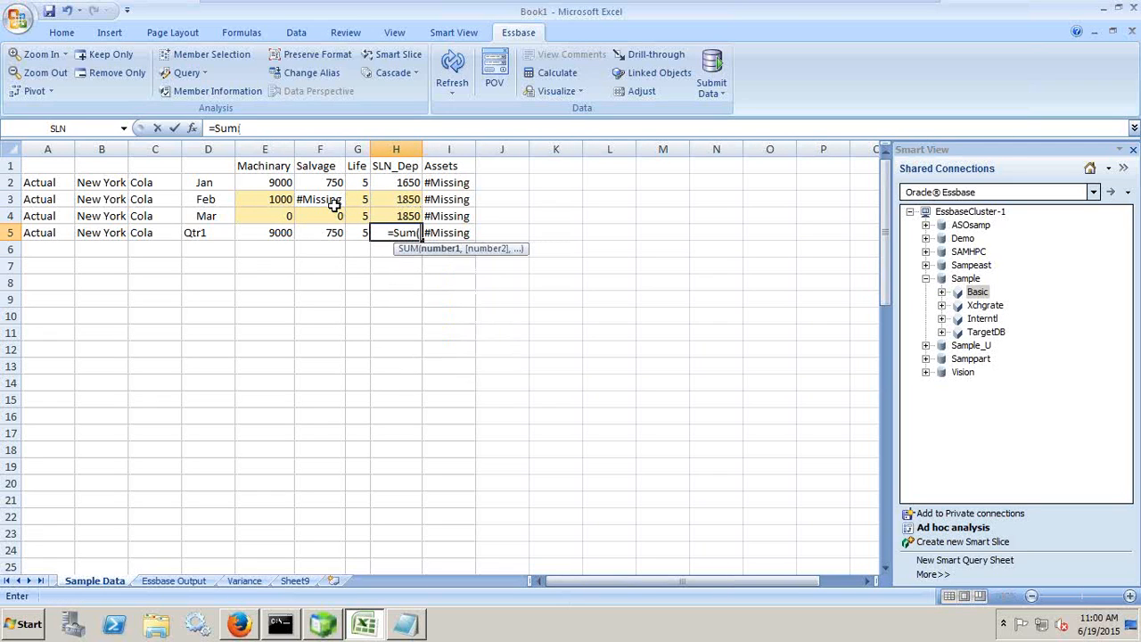
drag(407, 181, 404, 217)
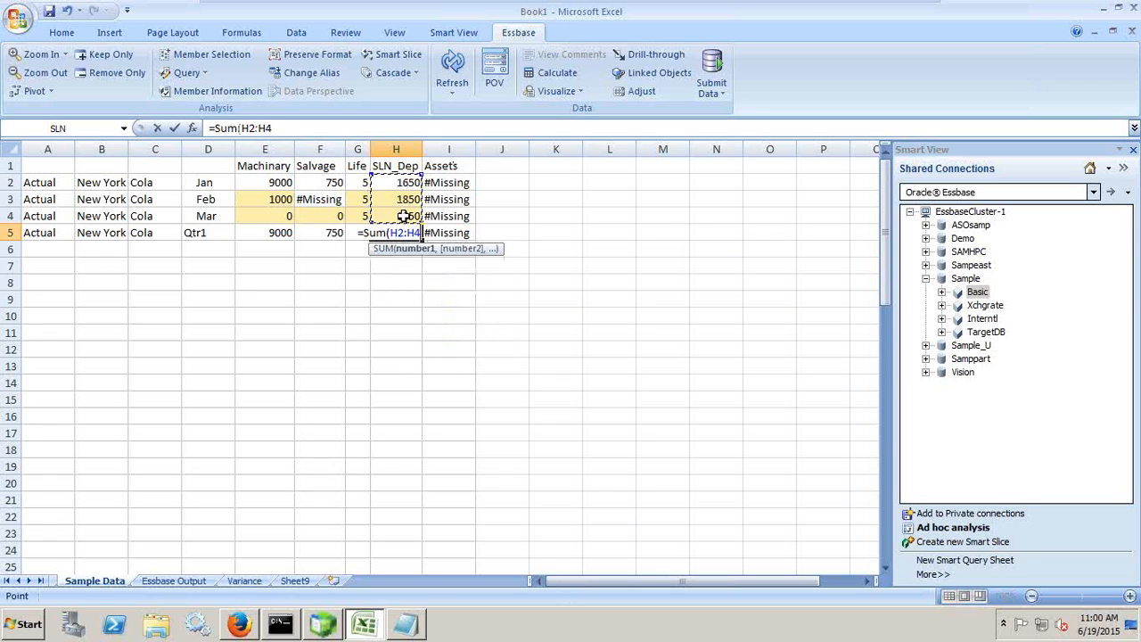
text())
key(Return)
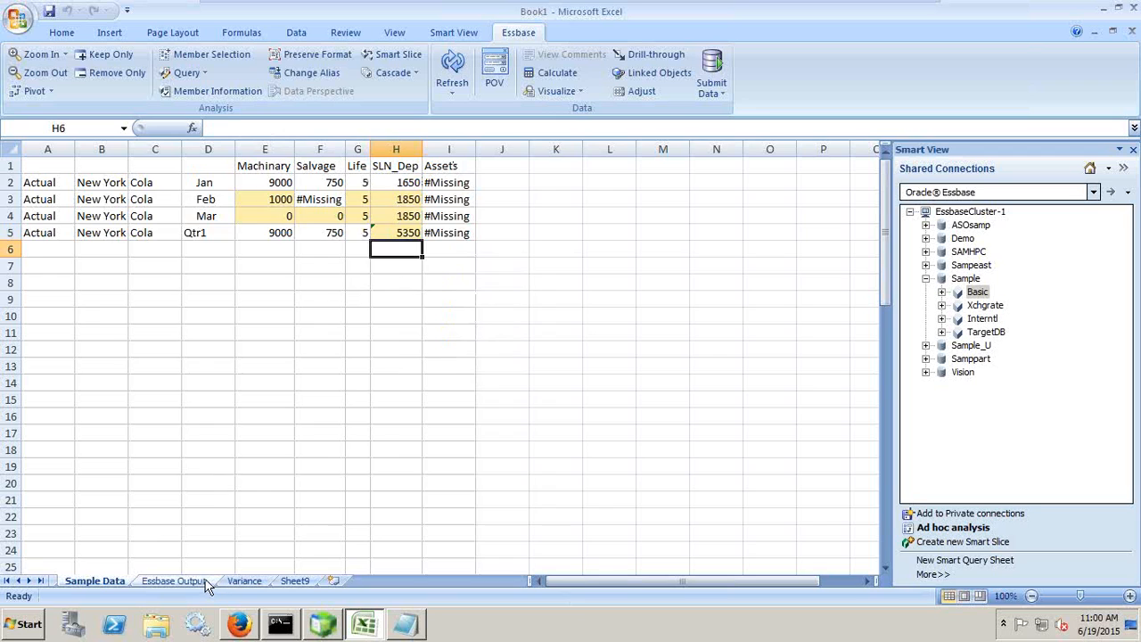
Step: Zoom in on the Qtr1 member in the Essbase Output sheet to expand it into its months
click(176, 580)
click(235, 183)
right_click(235, 183)
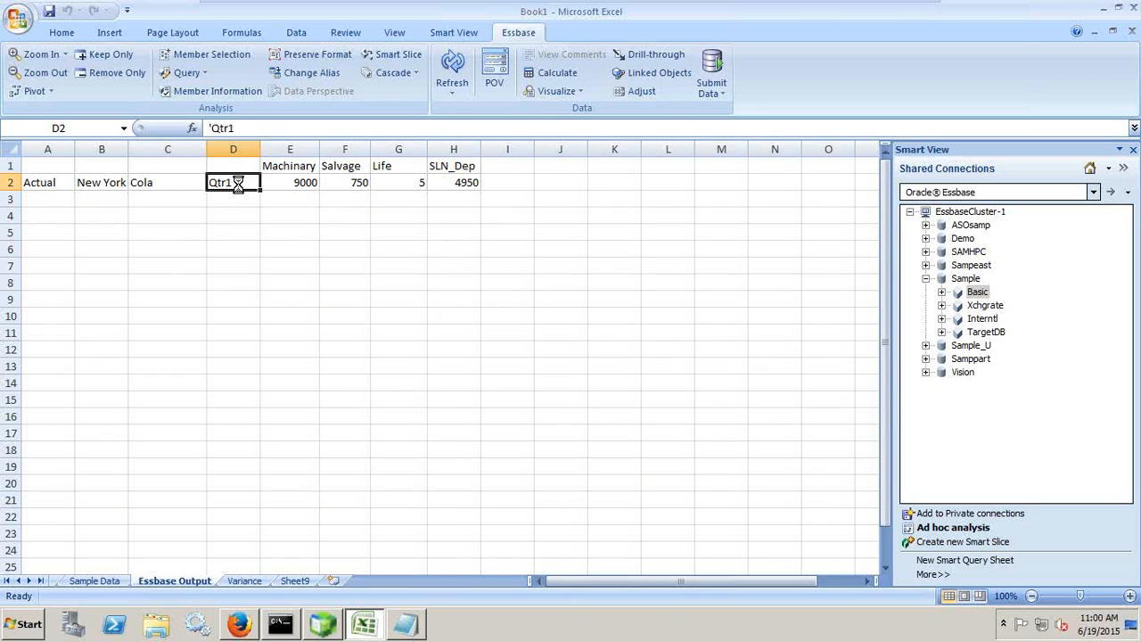
double_click(235, 183)
Step: Fill the Feb row of Essbase Output with Machinary 1000, Salvage 0 and Life 5
click(297, 201)
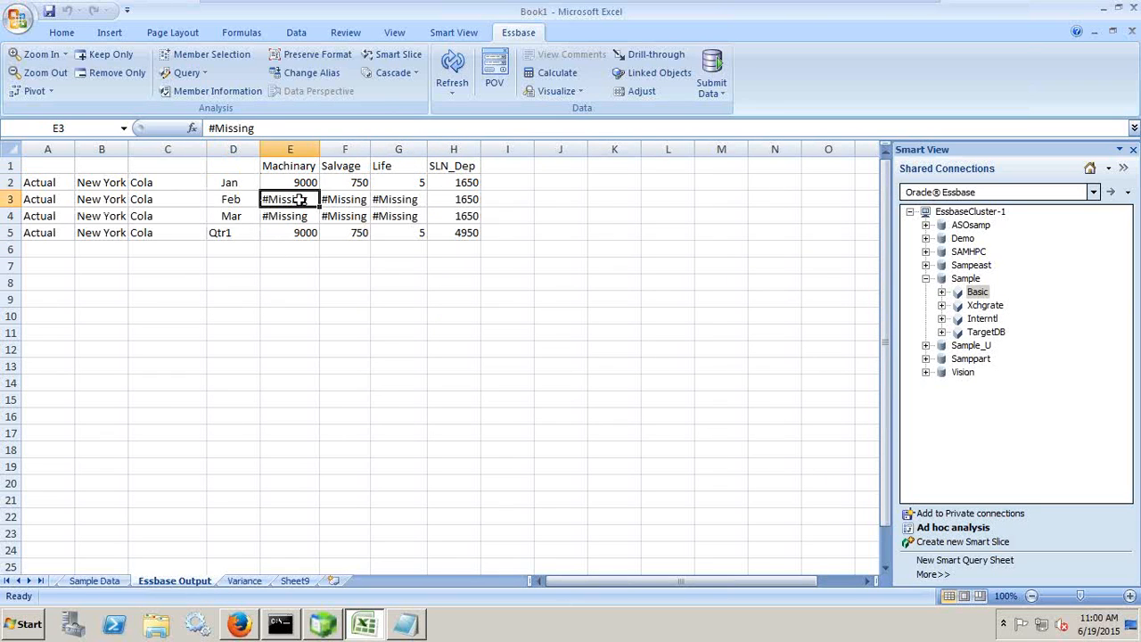
text(1000)
key(Return)
click(298, 200)
key(Right)
text(0)
key(Tab)
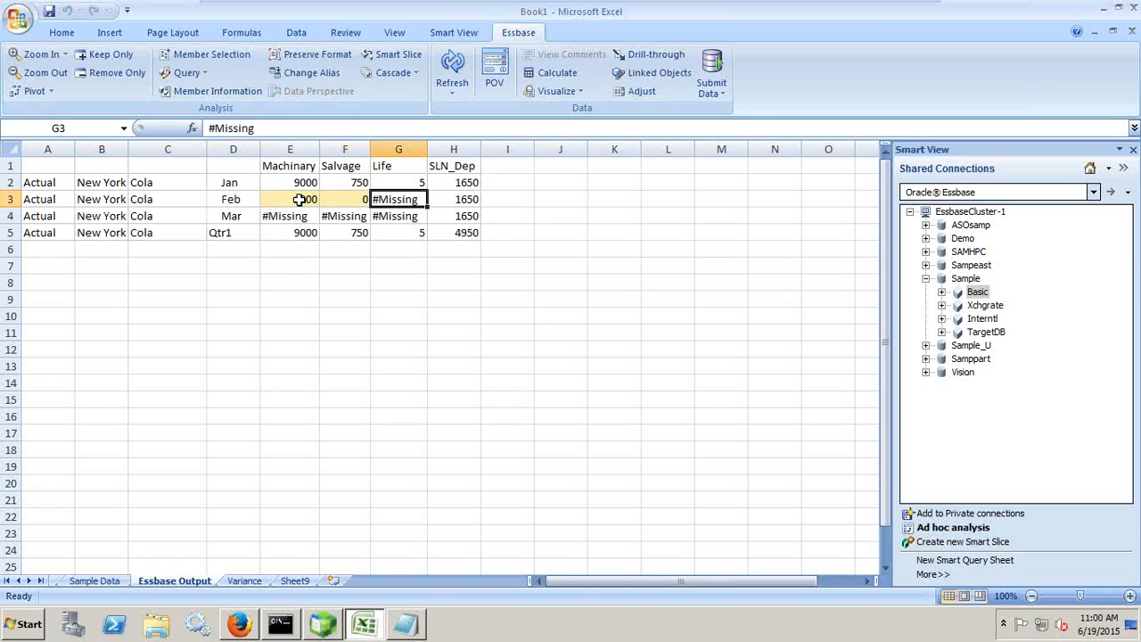
text(5)
key(Return)
Step: Fill the Mar row of Essbase Output with Machinary 0, Salvage 0 and Life 5, and submit the data to Essbase
text(5)
key(Left)
text(0)
key(Return)
key(Up)
key(Left)
text(0)
key(Return)
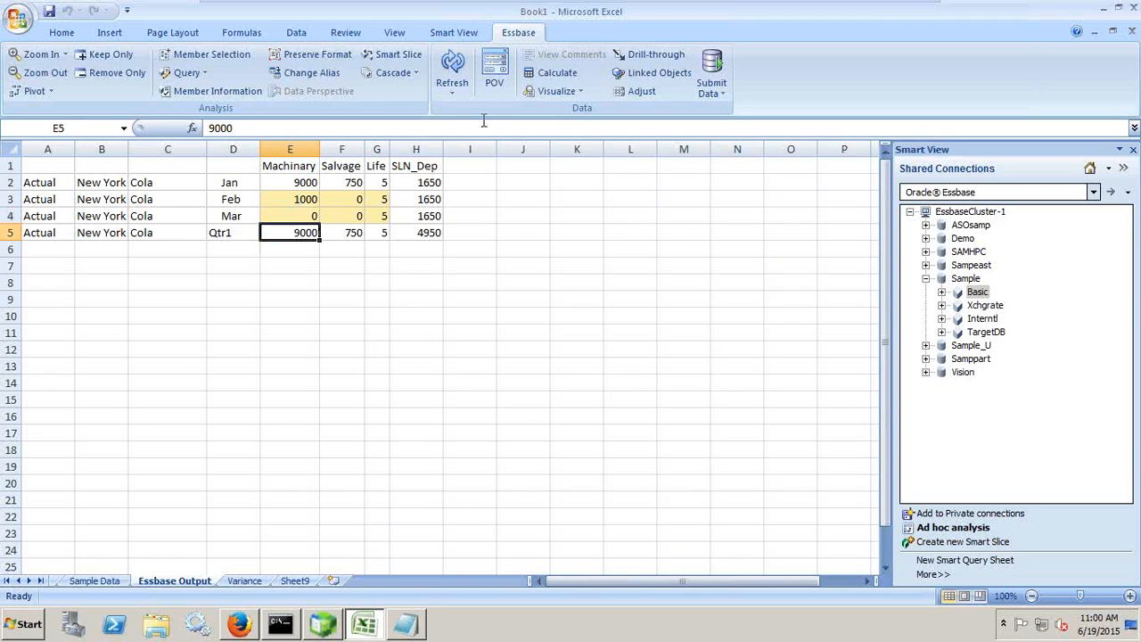
click(717, 80)
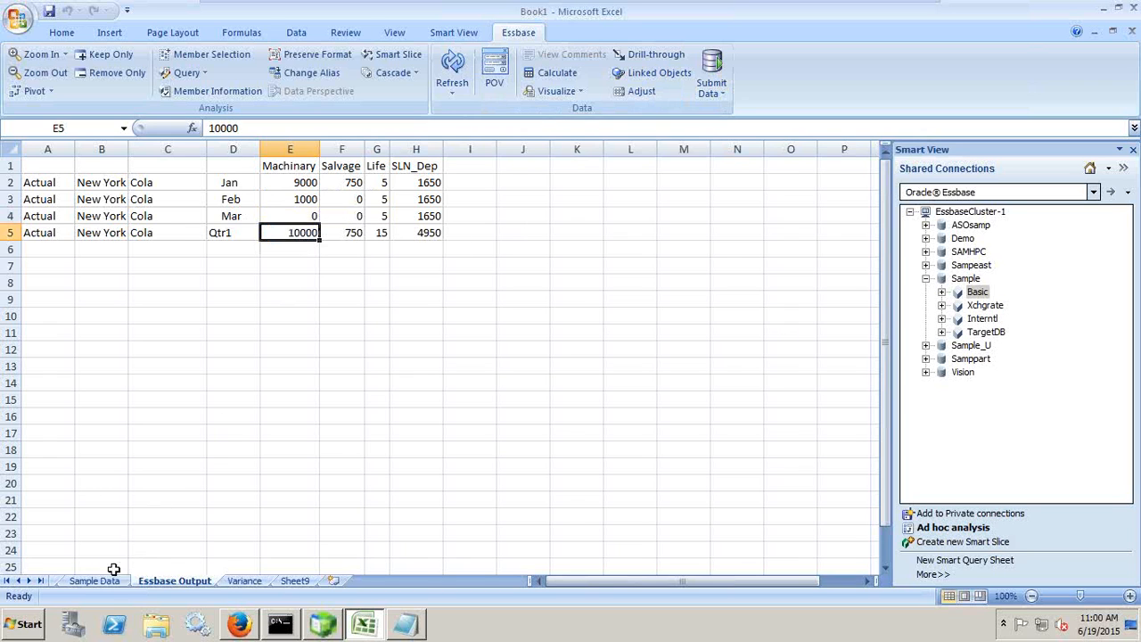
Step: Copy the variance formula from E2 of the Variance sheet into rows 3 and 4 of columns E to H
click(105, 580)
click(239, 581)
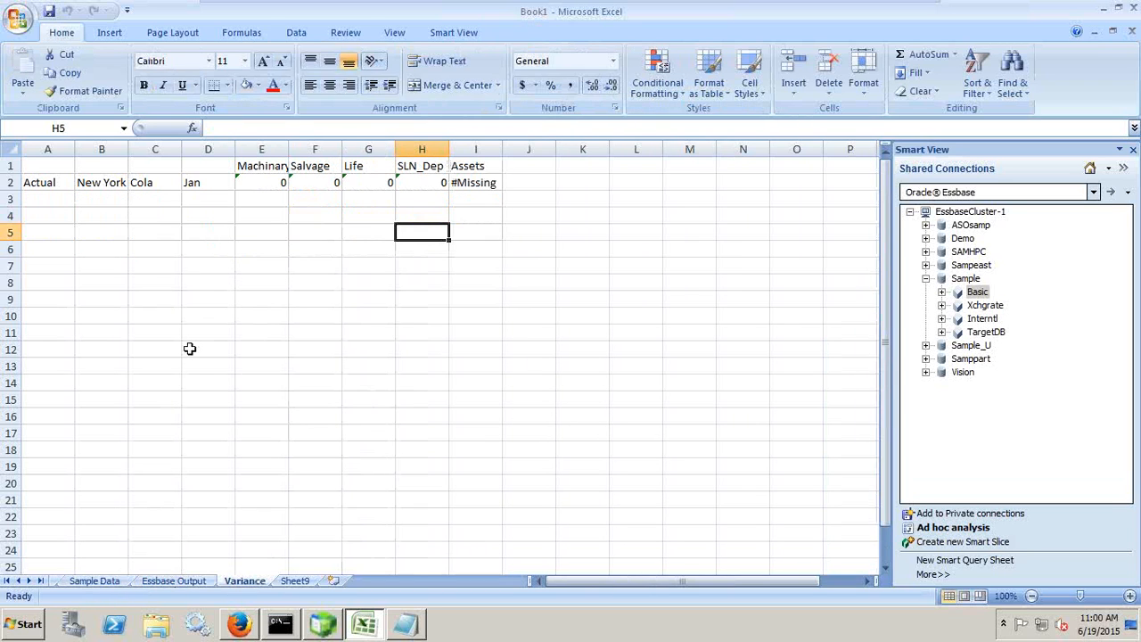
click(271, 184)
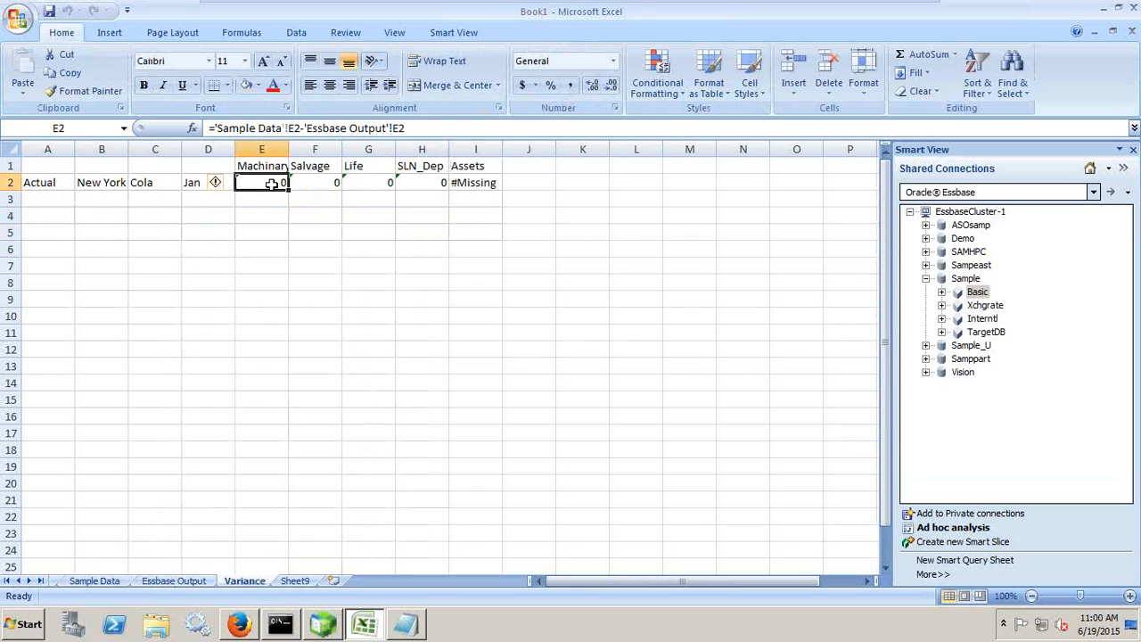
key(ctrl+c)
drag(265, 198, 420, 222)
key(ctrl+v)
key(ctrl+v)
key(ctrl+v)
key(ctrl+v)
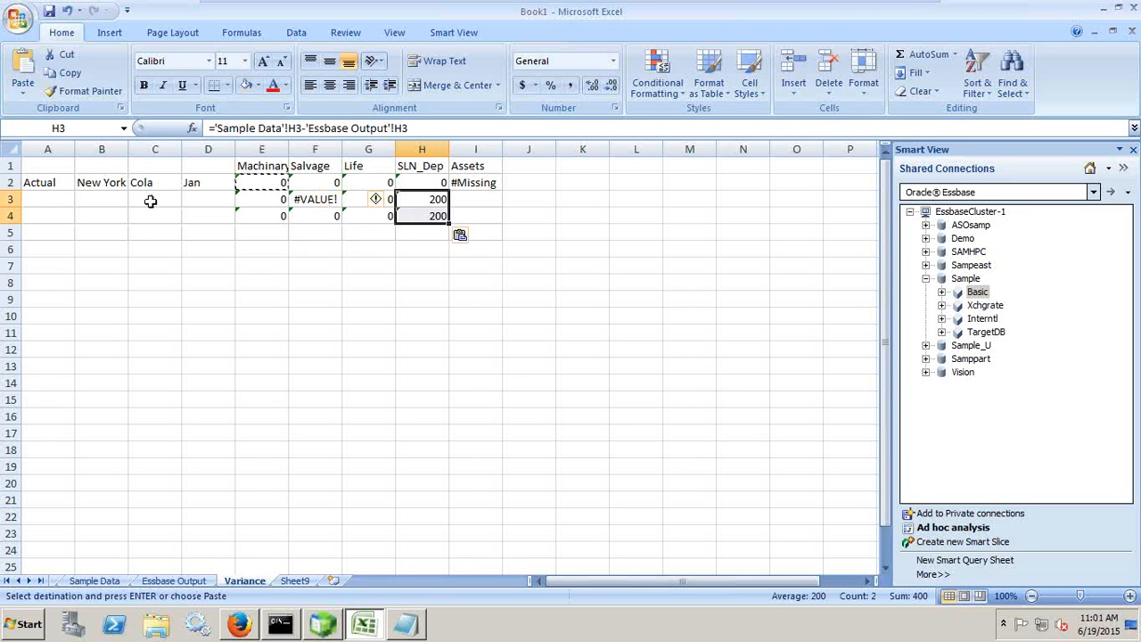
Step: Copy the Feb, Mar and Qtr1 member labels in A3:D5 of Essbase Output into the Variance sheet starting at A3
click(191, 575)
drag(65, 205, 220, 231)
key(ctrl+c)
click(244, 580)
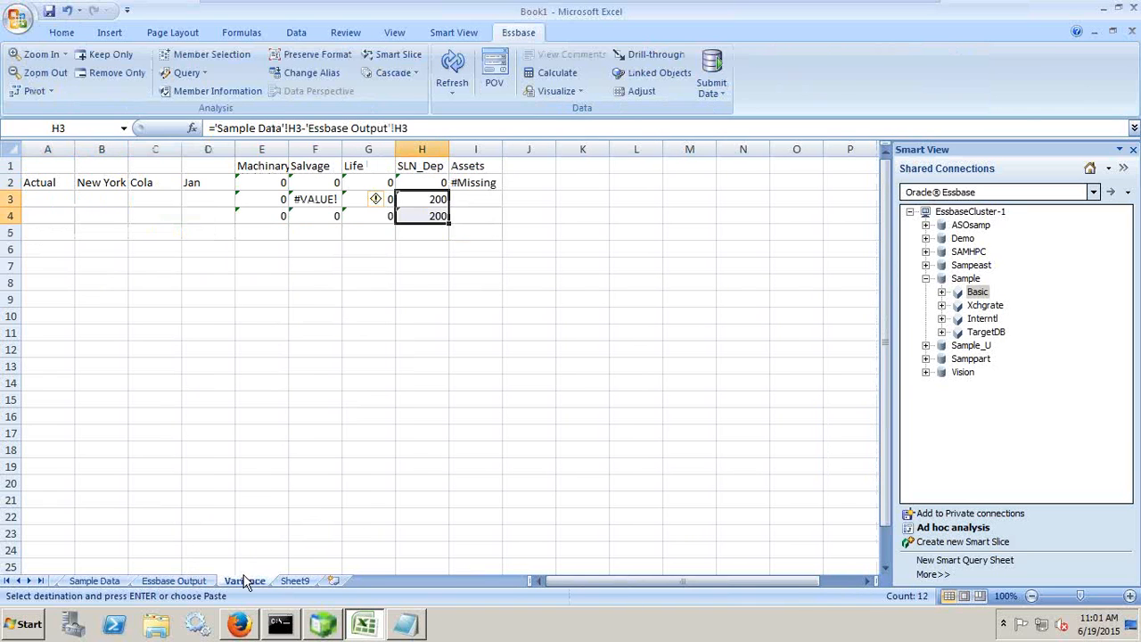
click(52, 199)
key(ctrl+v)
click(311, 265)
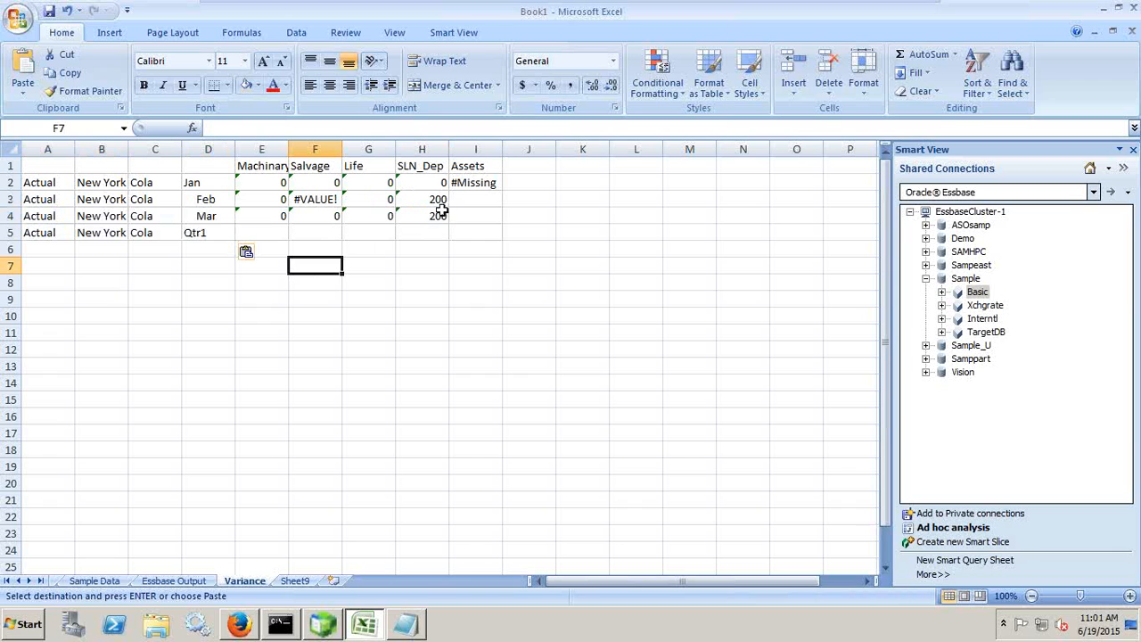
Step: Switch to the Calc_Dep script in Essbase Administration Services and check the SLN workbook outside the virtual machine
click(356, 624)
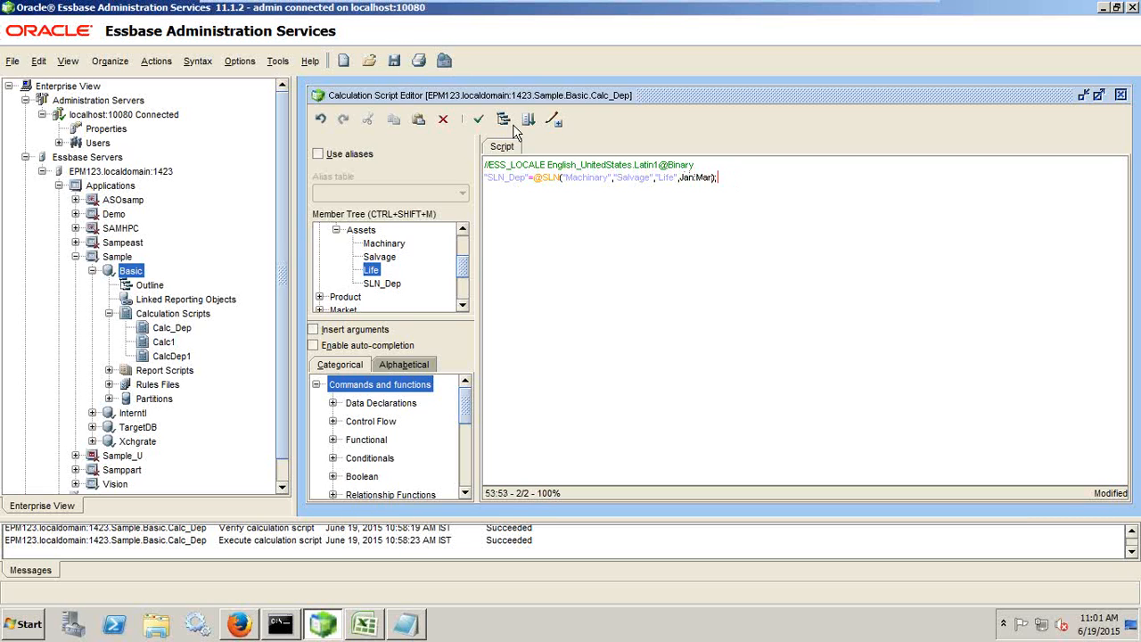
mouse_move(824, 7)
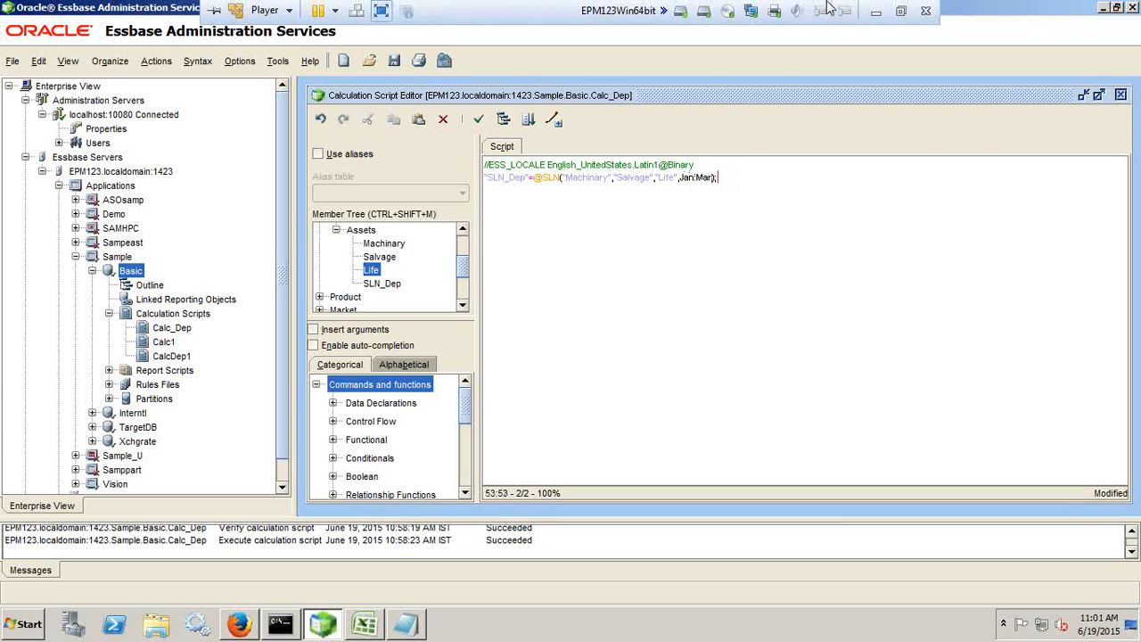
click(875, 13)
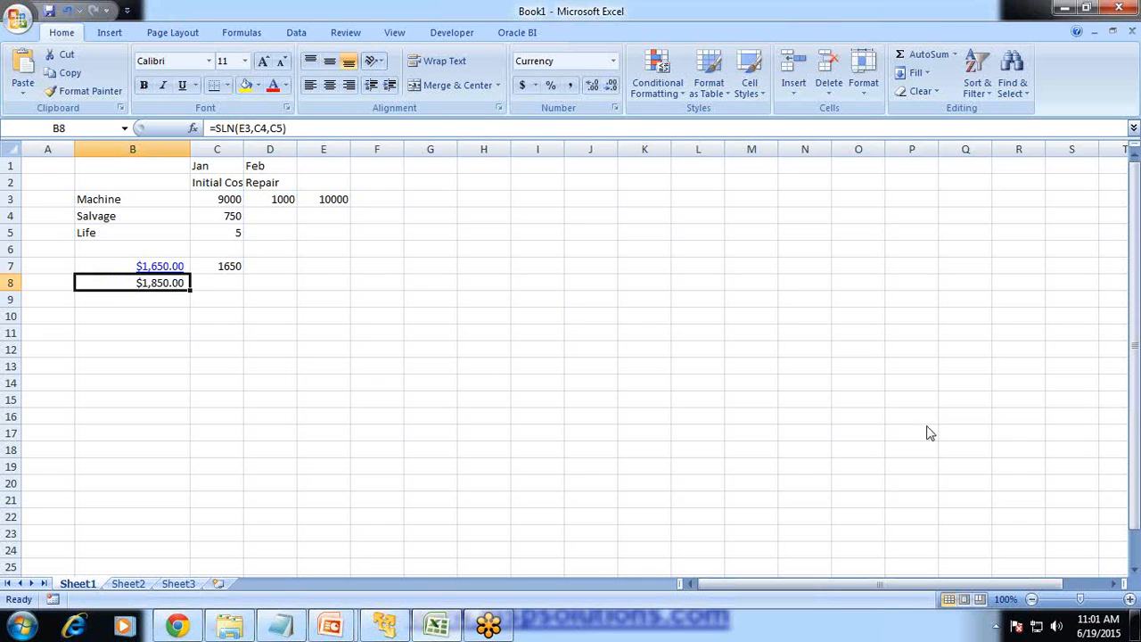
click(383, 627)
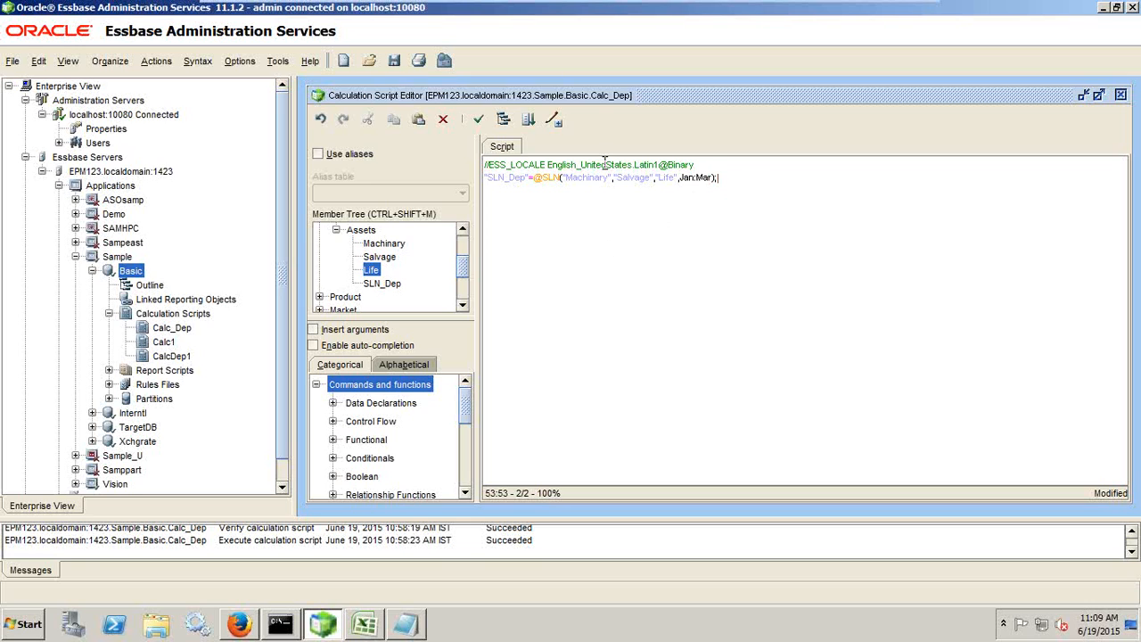
Step: Check the syntax of the Calc_Dep calculation script and execute it in the foreground
click(478, 118)
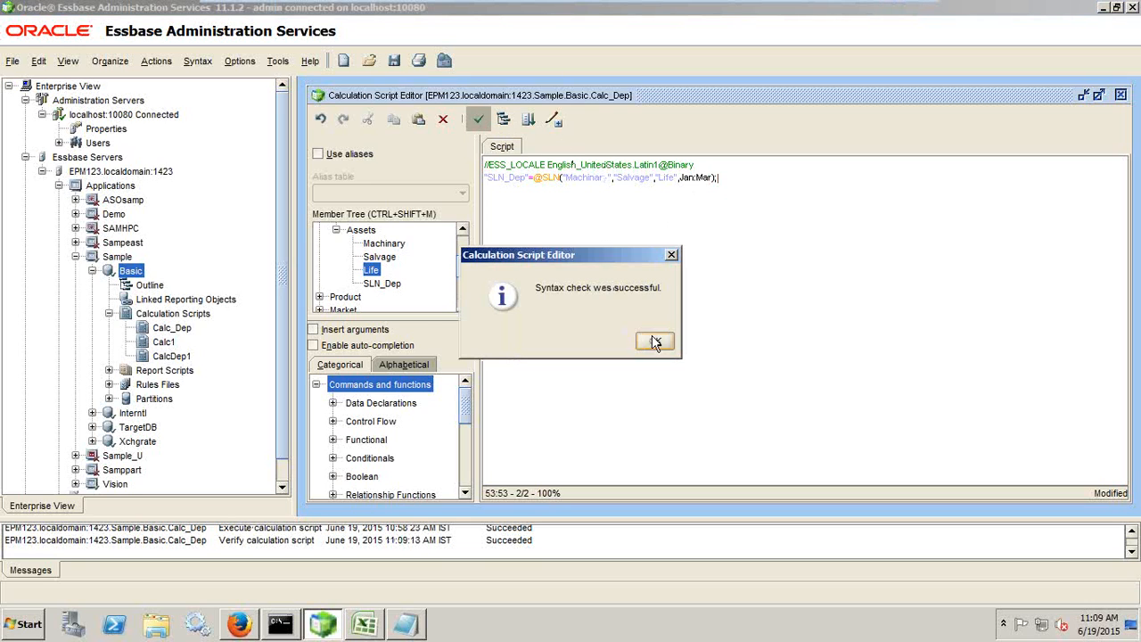
click(655, 341)
click(529, 120)
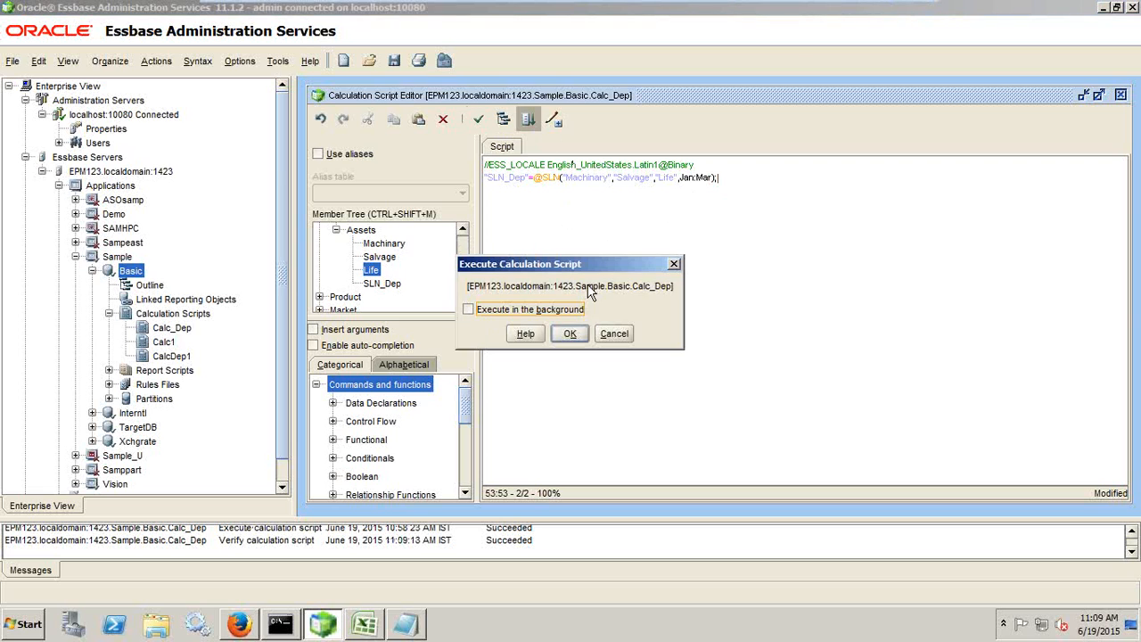
click(573, 333)
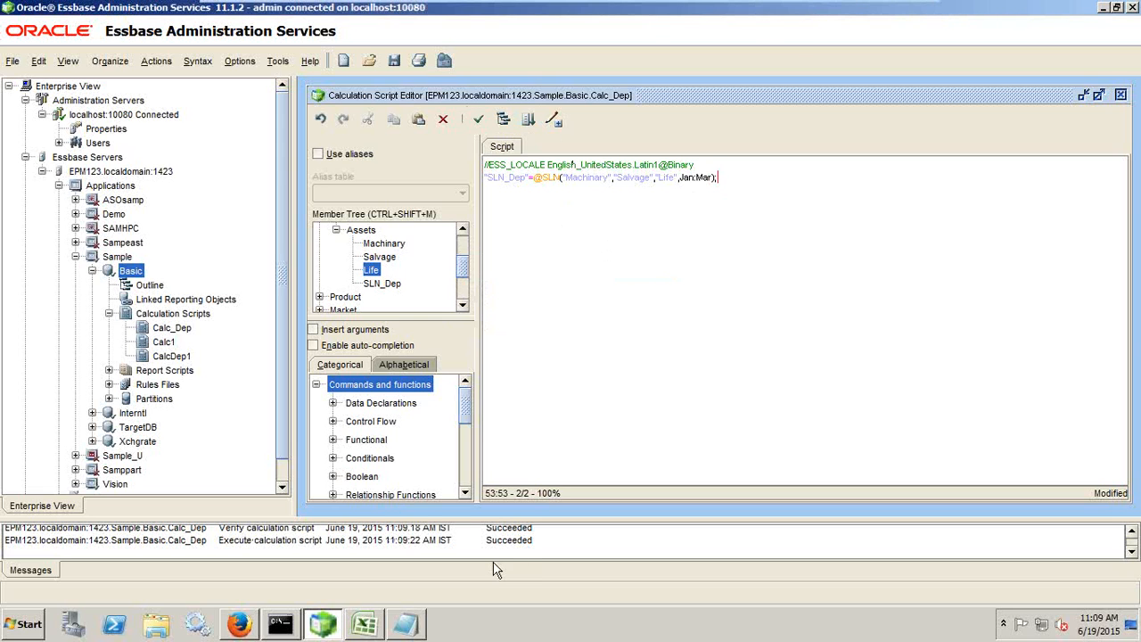
Step: Switch back to the Smart View workbook in Excel and refresh the Essbase Output sheet
click(364, 624)
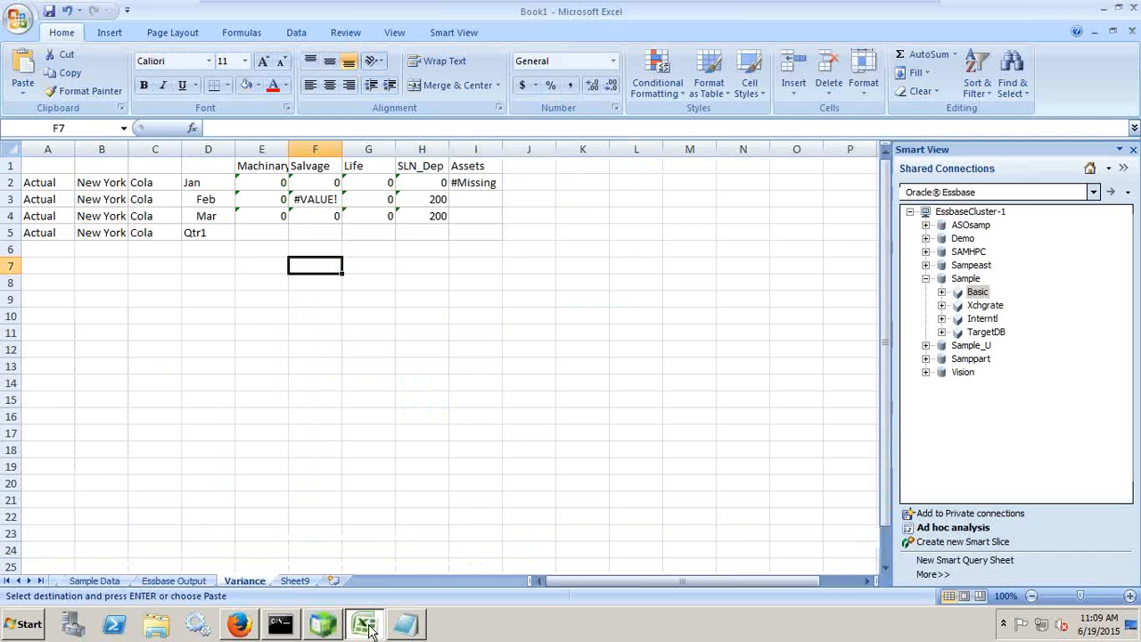
click(174, 580)
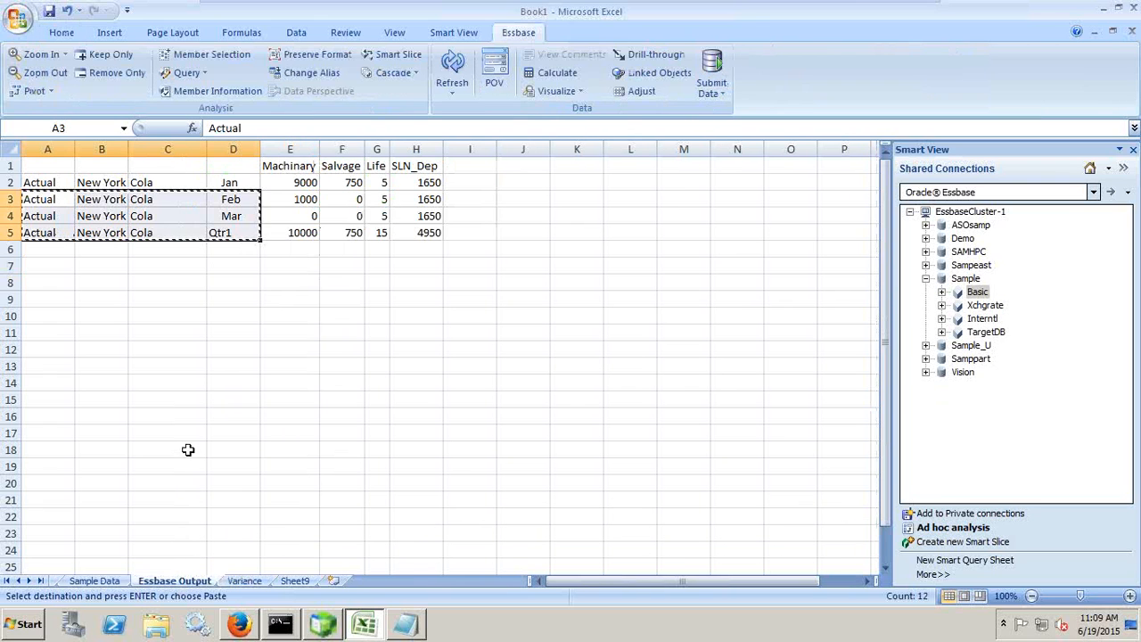
click(452, 67)
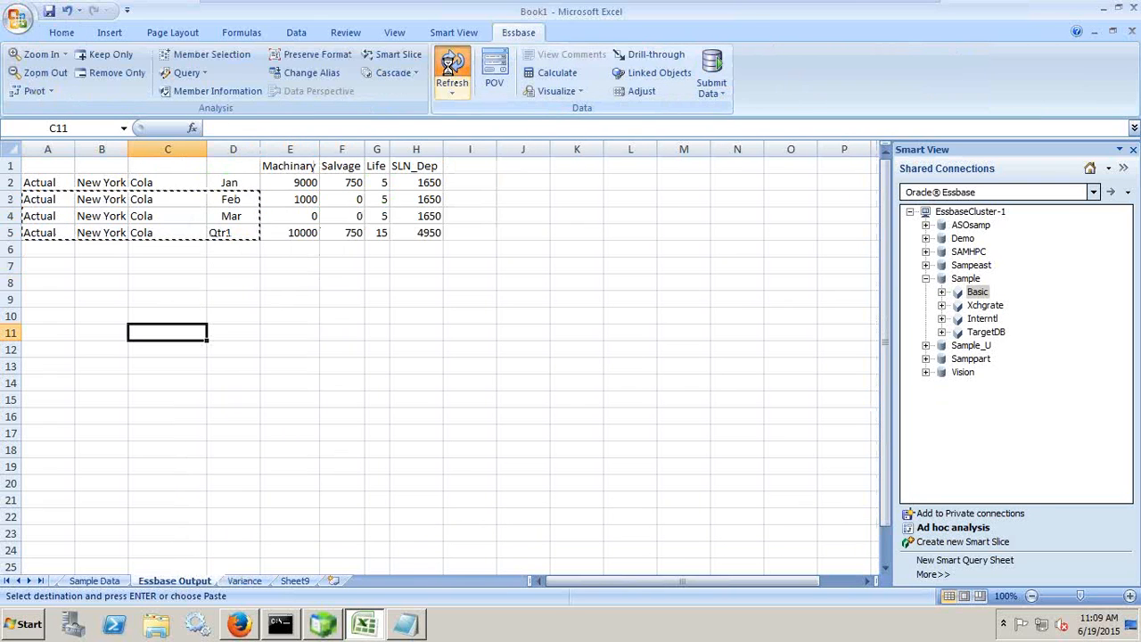
Step: Compare the Feb and Mar SLN_Dep values in Essbase Output and Sample Data, and inspect the differences on the Variance sheet
drag(434, 200, 437, 217)
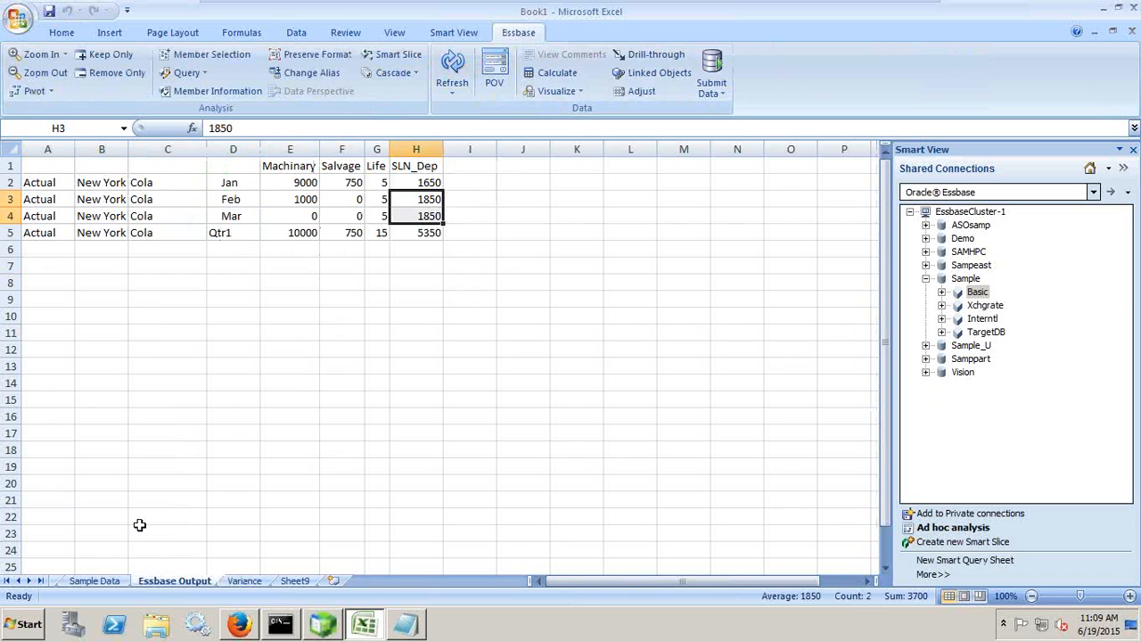
click(110, 578)
drag(409, 199, 410, 217)
click(242, 580)
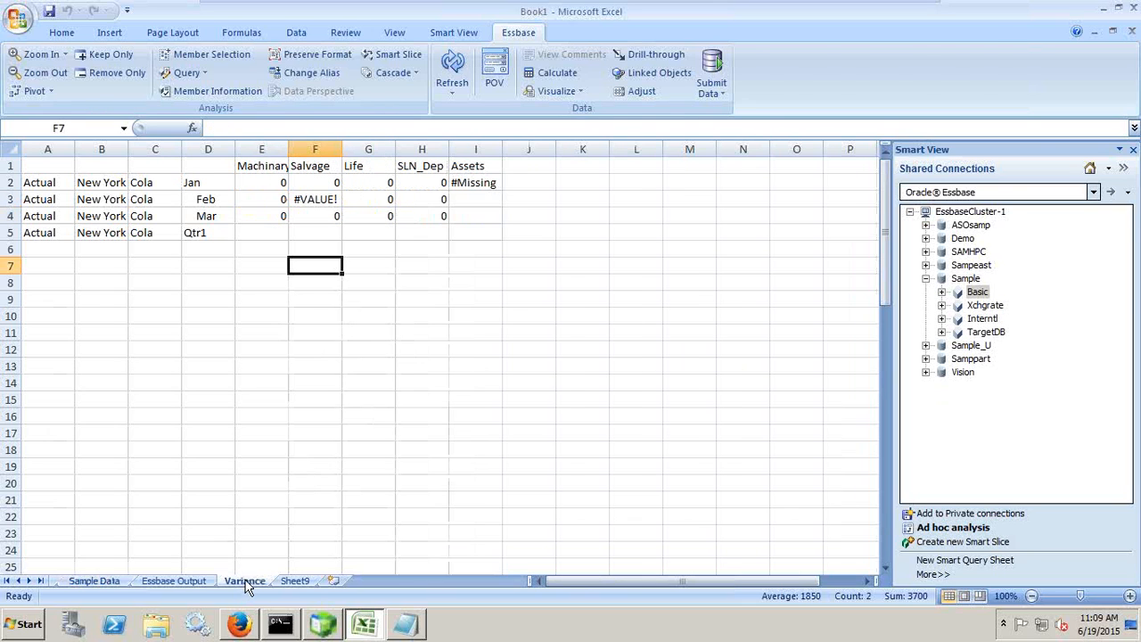
drag(256, 181, 423, 217)
click(320, 199)
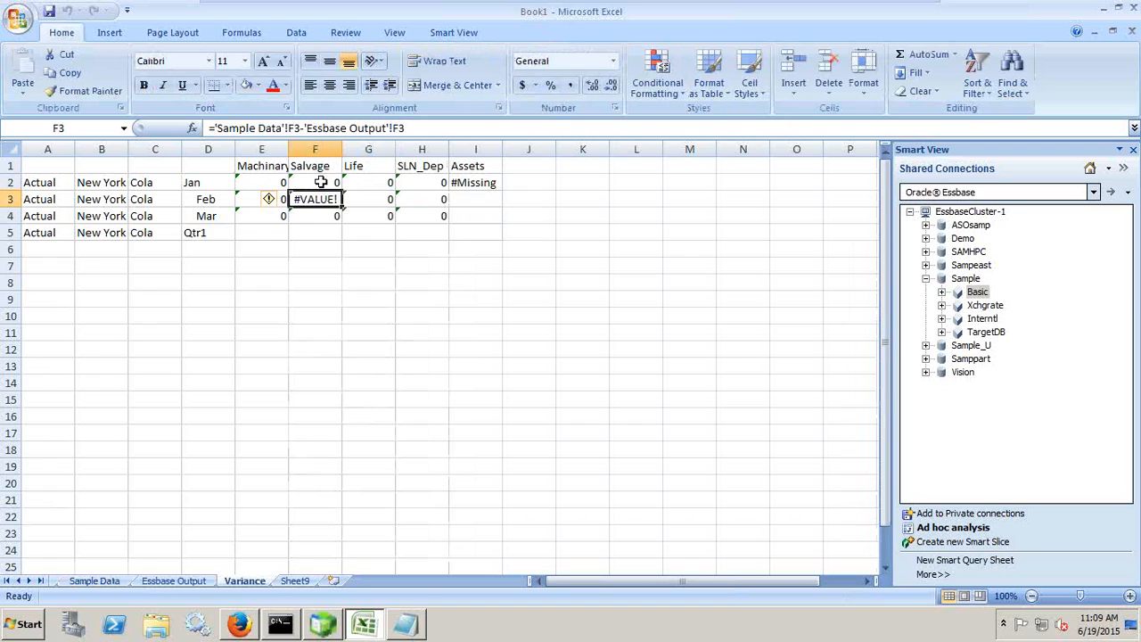
Step: Set the Feb Salvage value in F3 of Sample Data to 0 and recheck the Jan to Mar differences on the Variance sheet
click(162, 578)
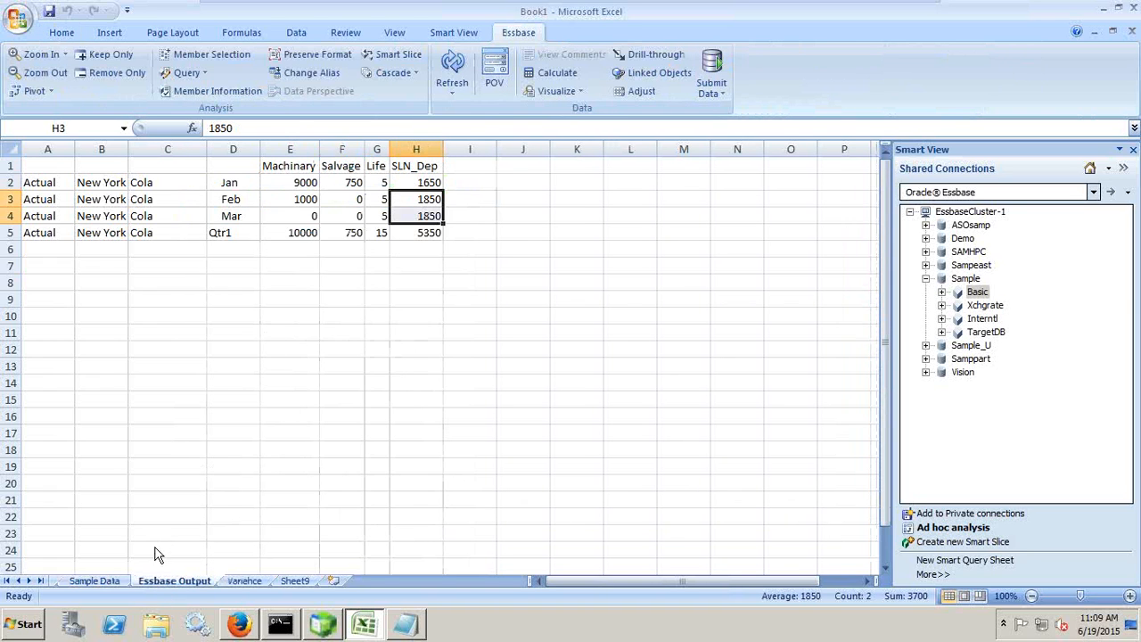
click(105, 580)
click(357, 200)
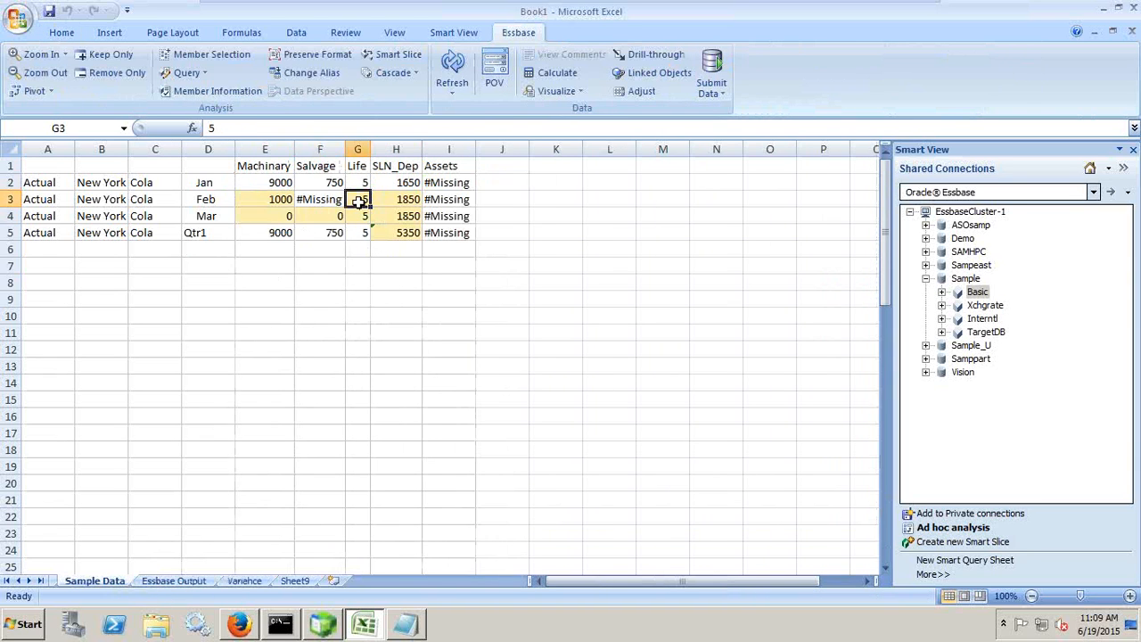
click(321, 199)
text(0)
click(343, 401)
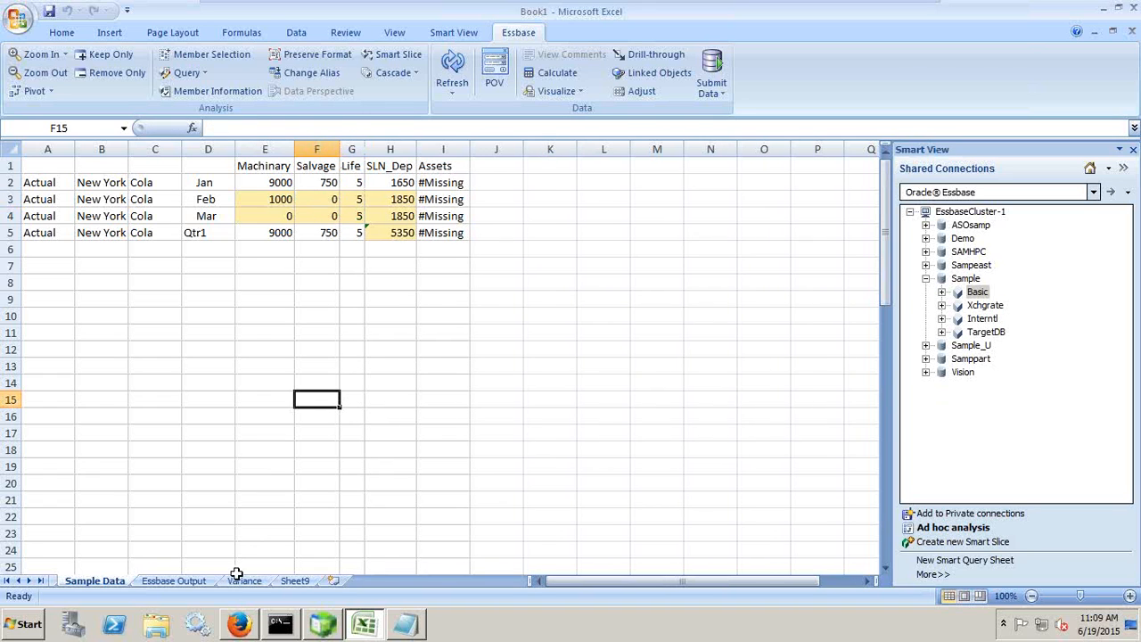
click(246, 580)
drag(250, 182, 395, 221)
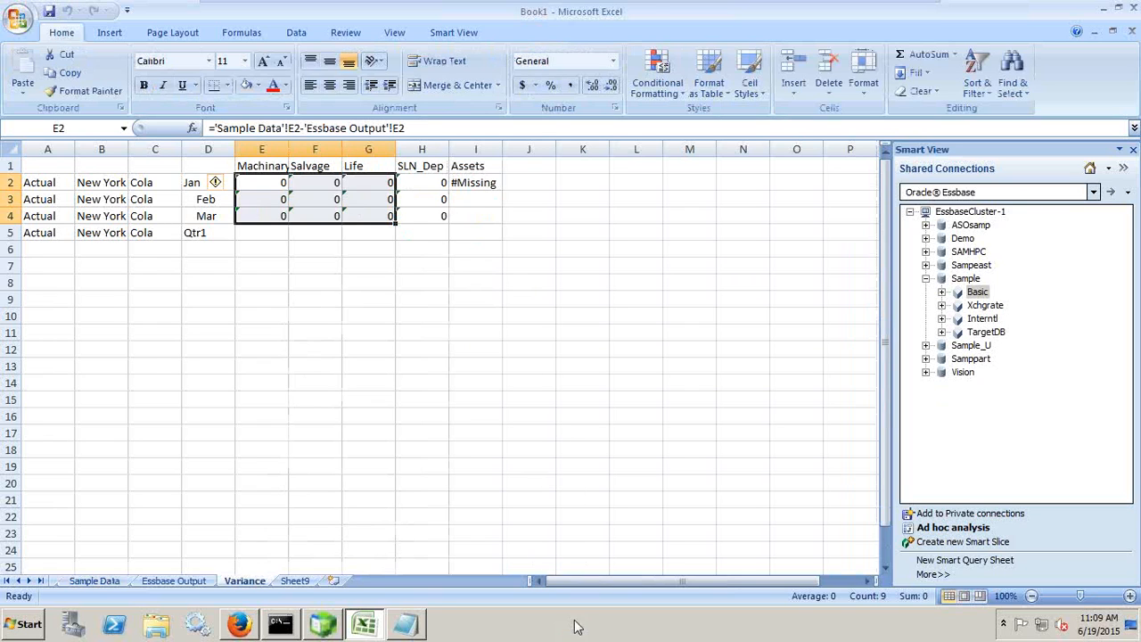
Step: Leave the virtual machine and switch to the PowerPoint slide show with the "Any Question?" slide
click(871, 15)
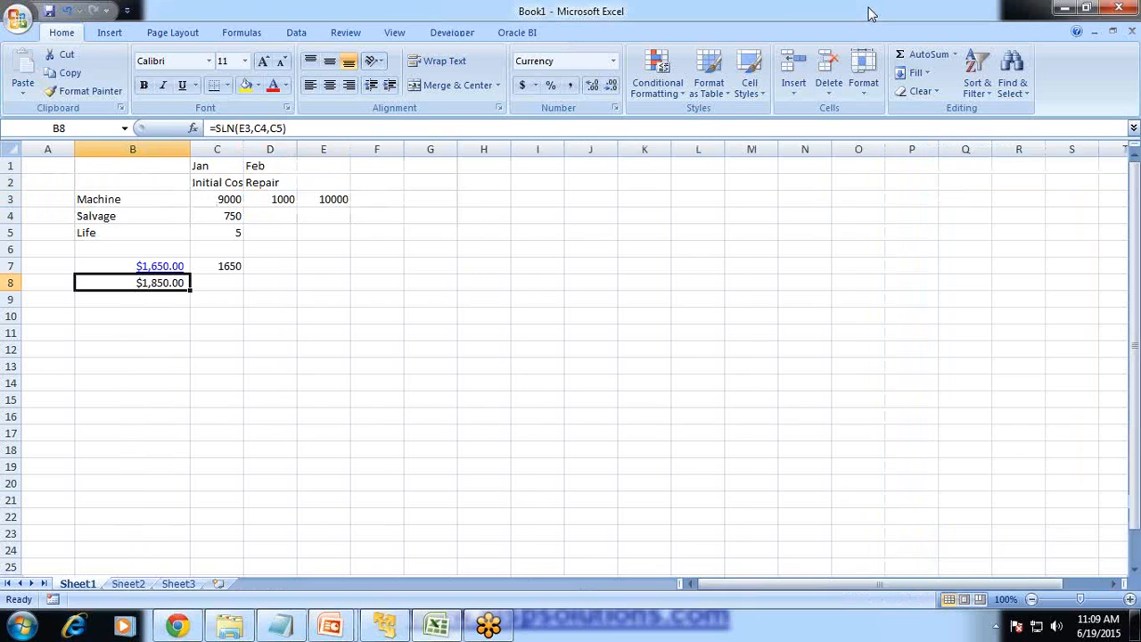
click(348, 629)
click(410, 544)
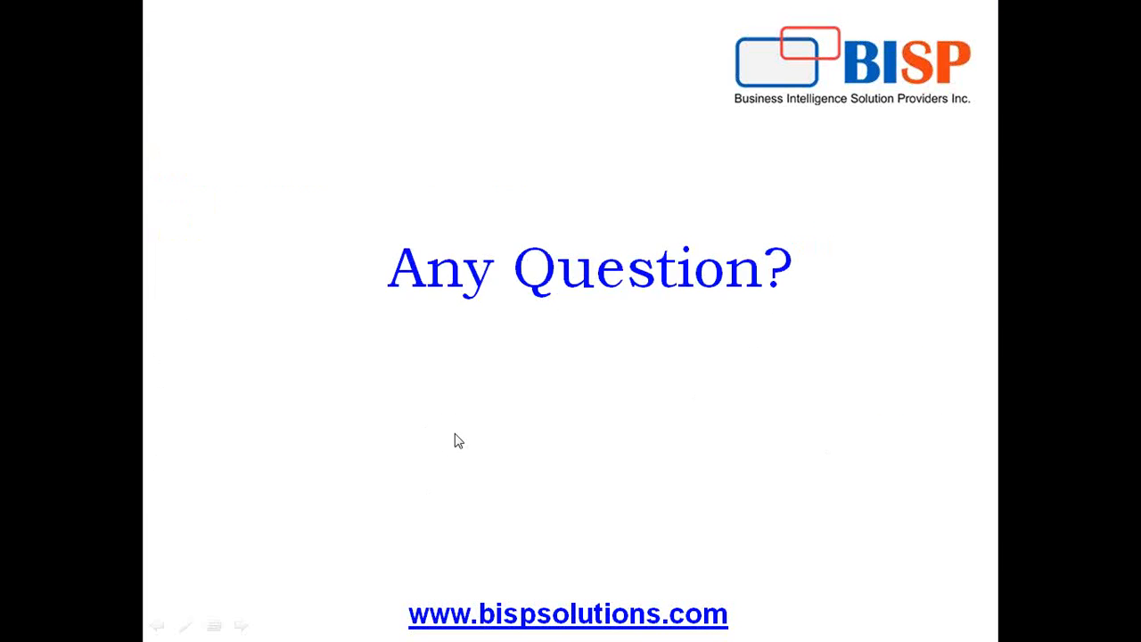